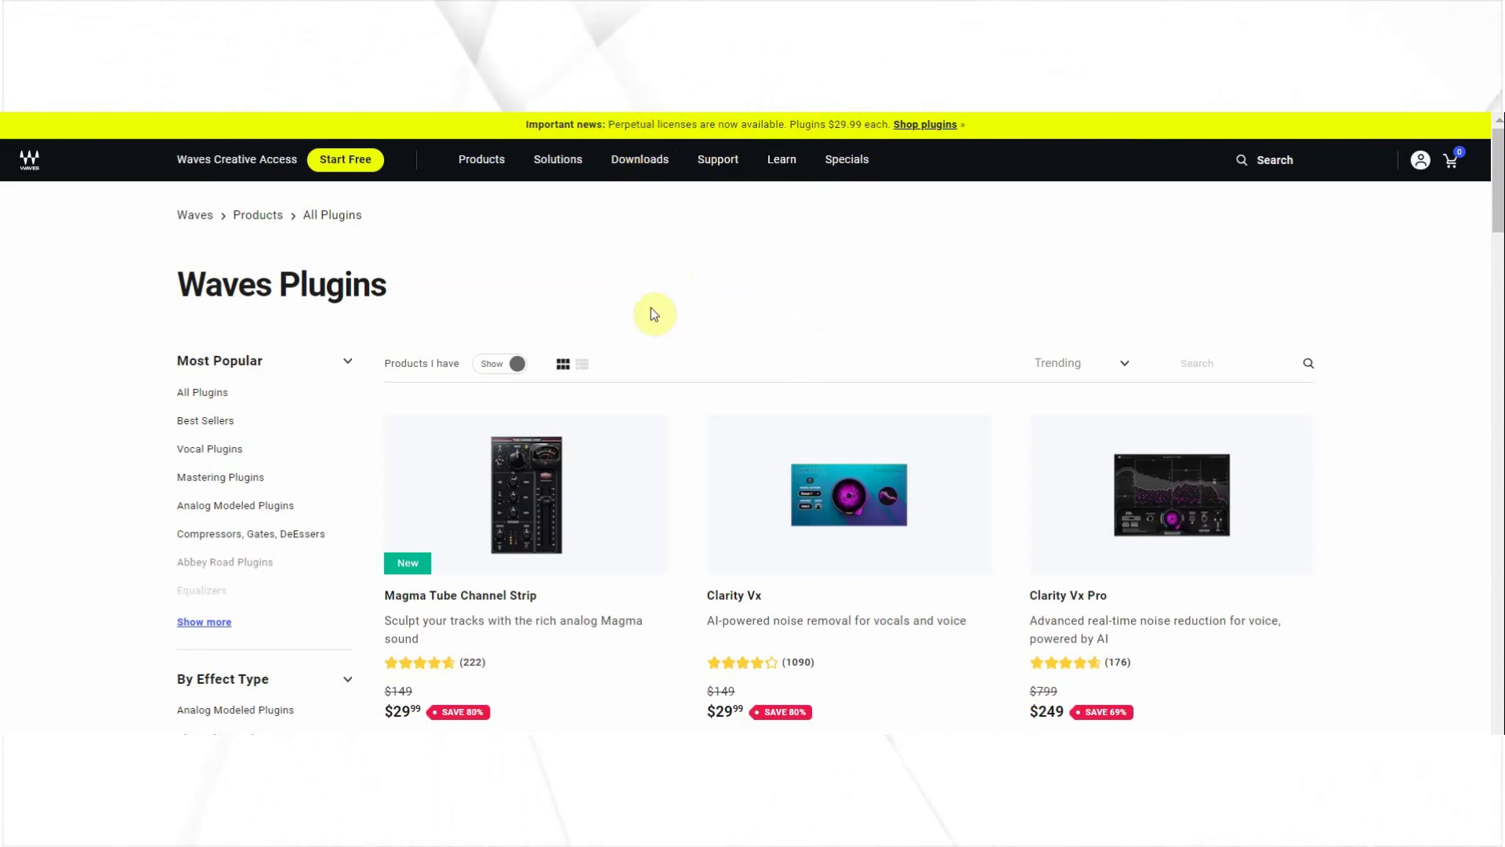
Show the full Waves All Plugins catalogue on waves.com.
left_click(198, 397)
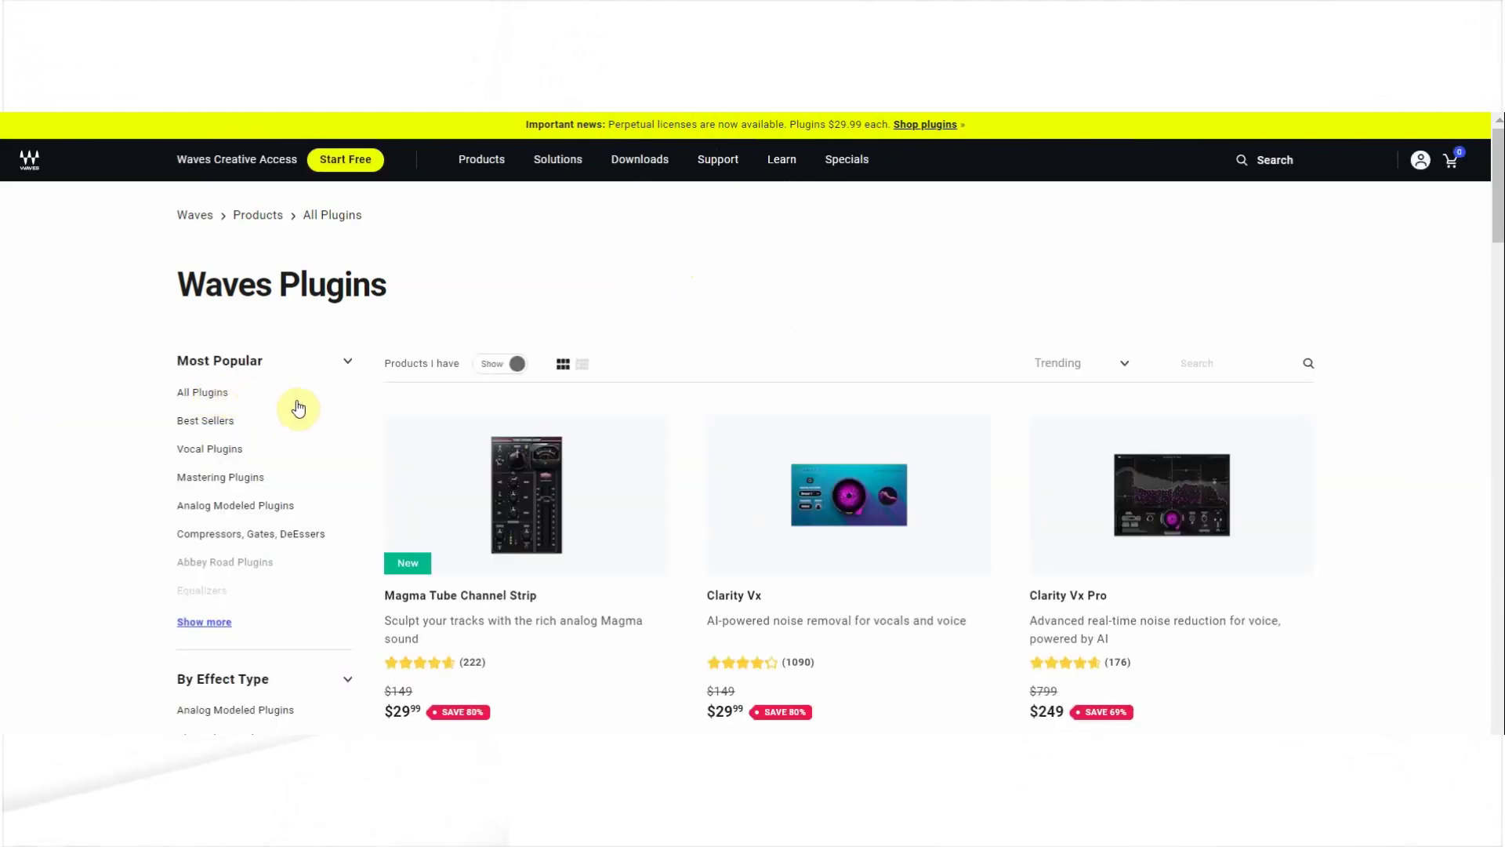
Filter the catalogue to Channel Strip Plugins and scroll down to the SSL E-Channel card.
scroll(297, 403, "down", 5)
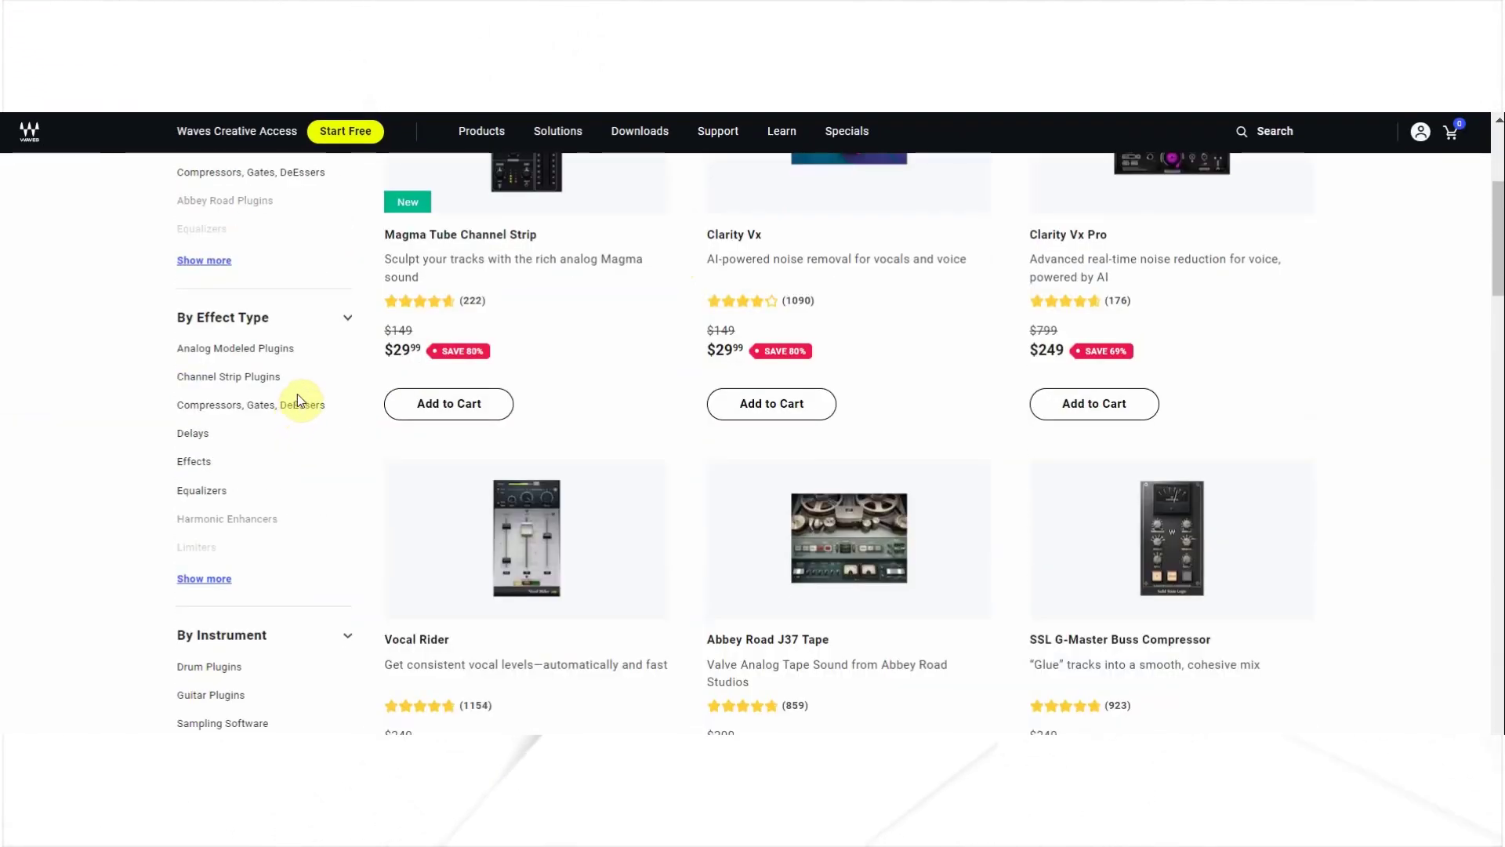
left_click(235, 378)
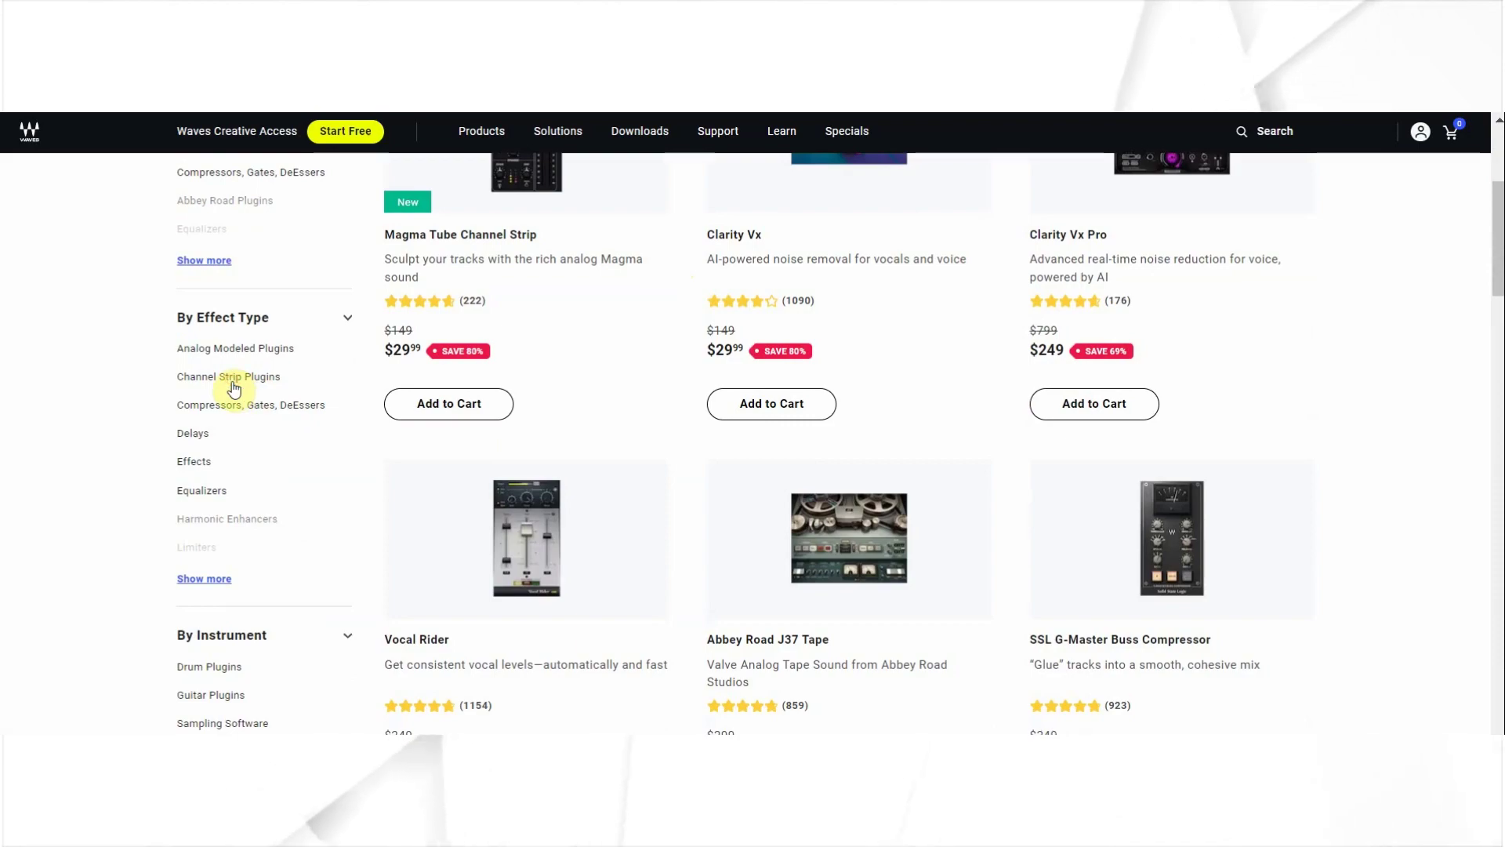
scroll(690, 510, "down", 8)
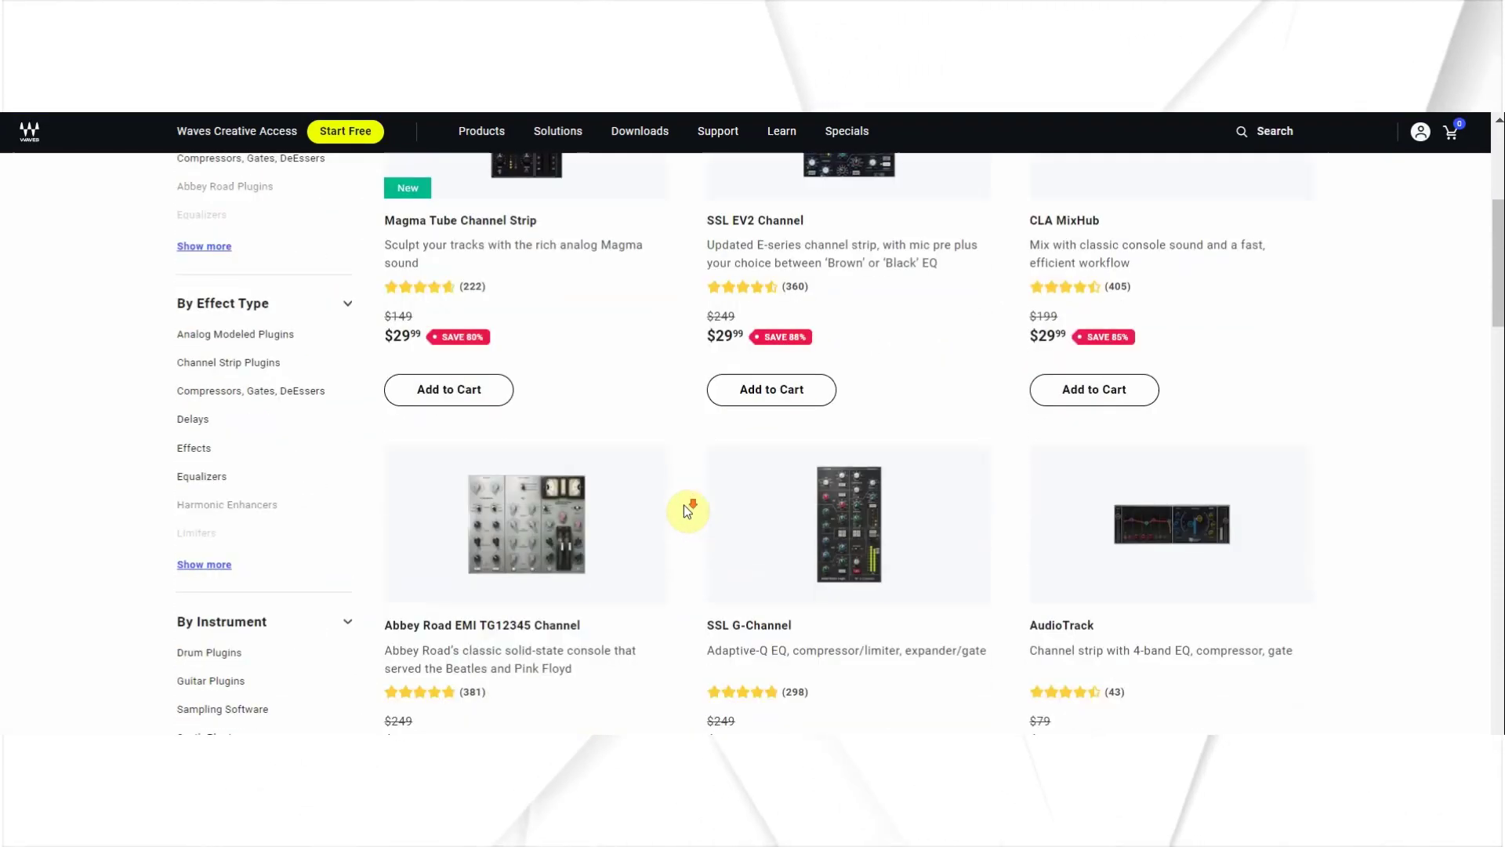
scroll(679, 482, "down", 10)
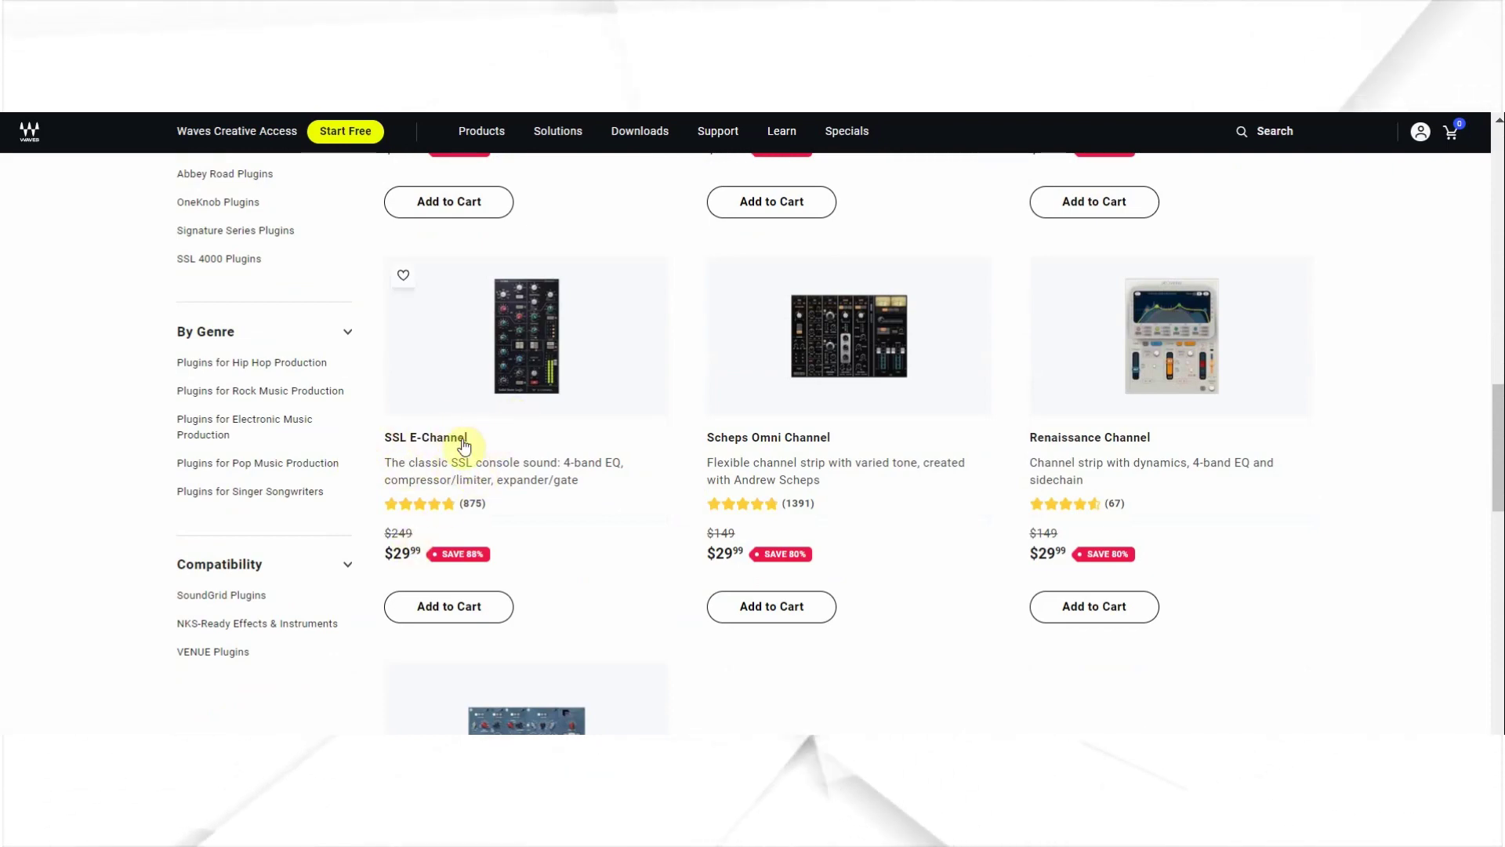
Go to the SSL E-Channel product page and scroll down slightly.
left_click(434, 448)
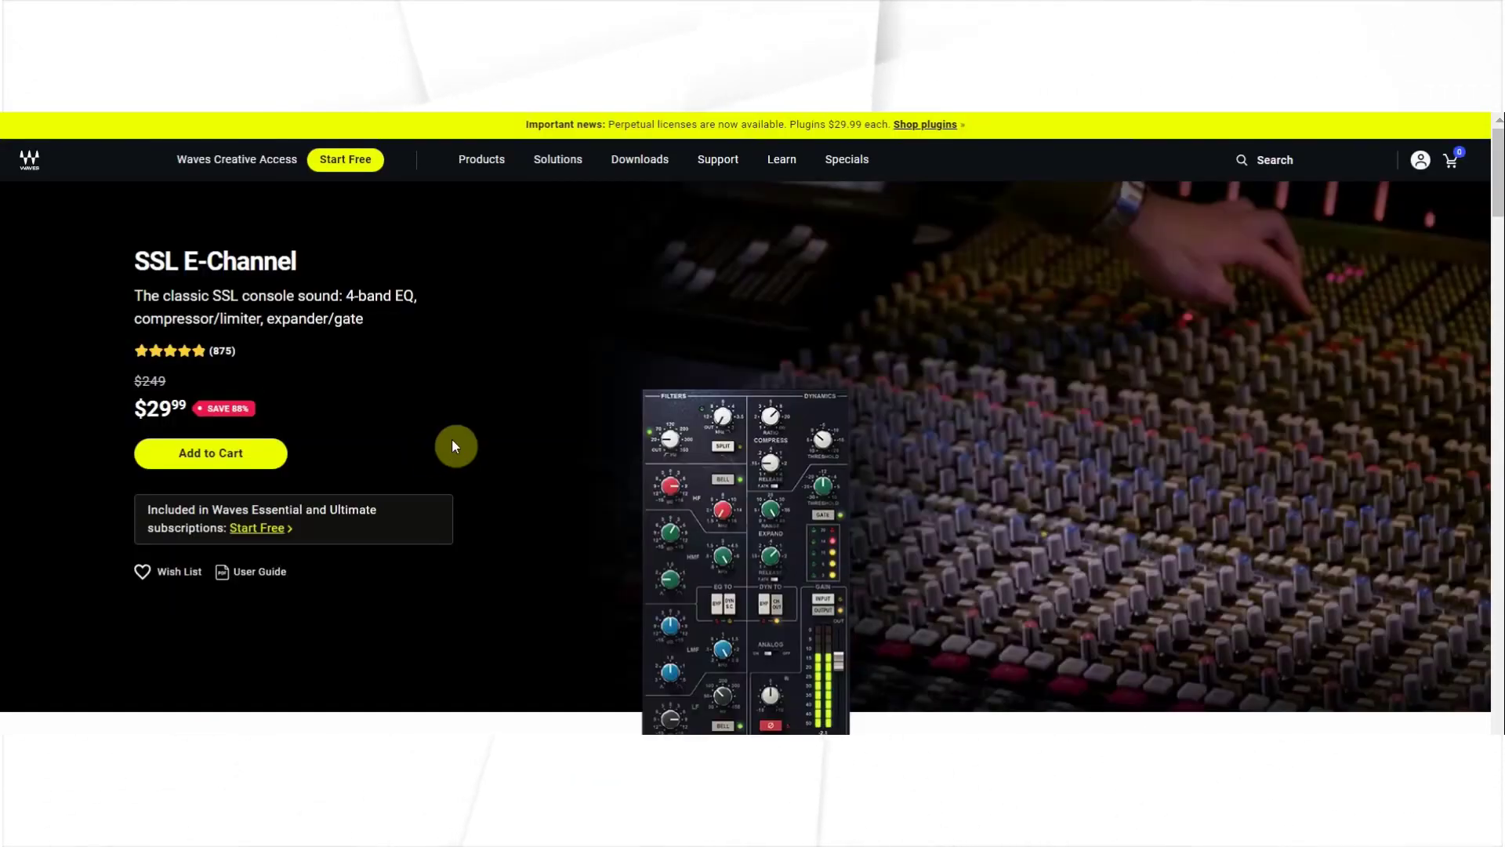
scroll(760, 430, "down", 1)
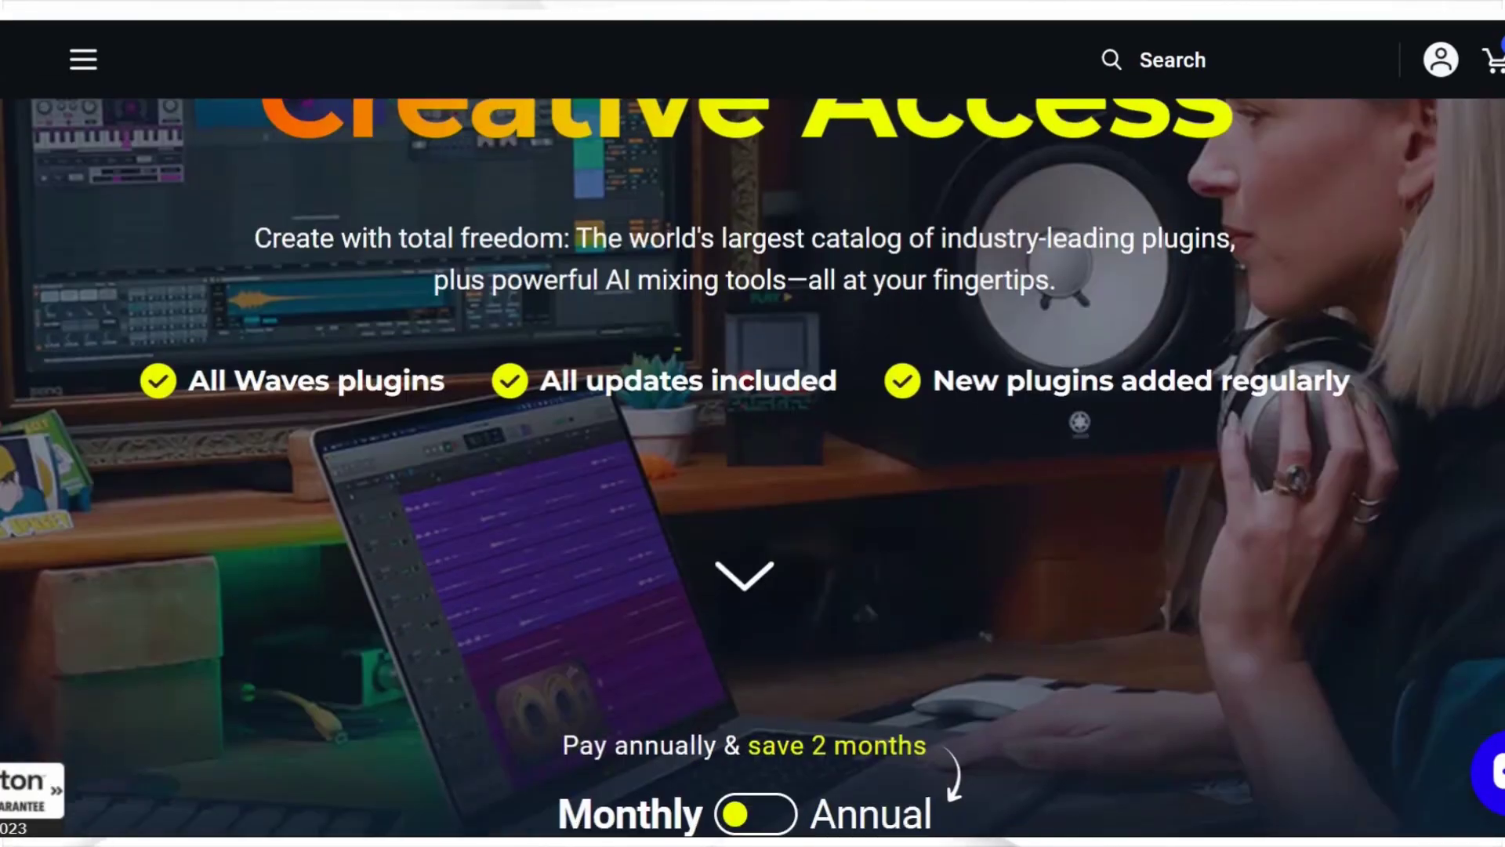
Scroll down to the Waves Essential and Waves Ultimate pricing cards.
scroll(752, 424, "down", 7)
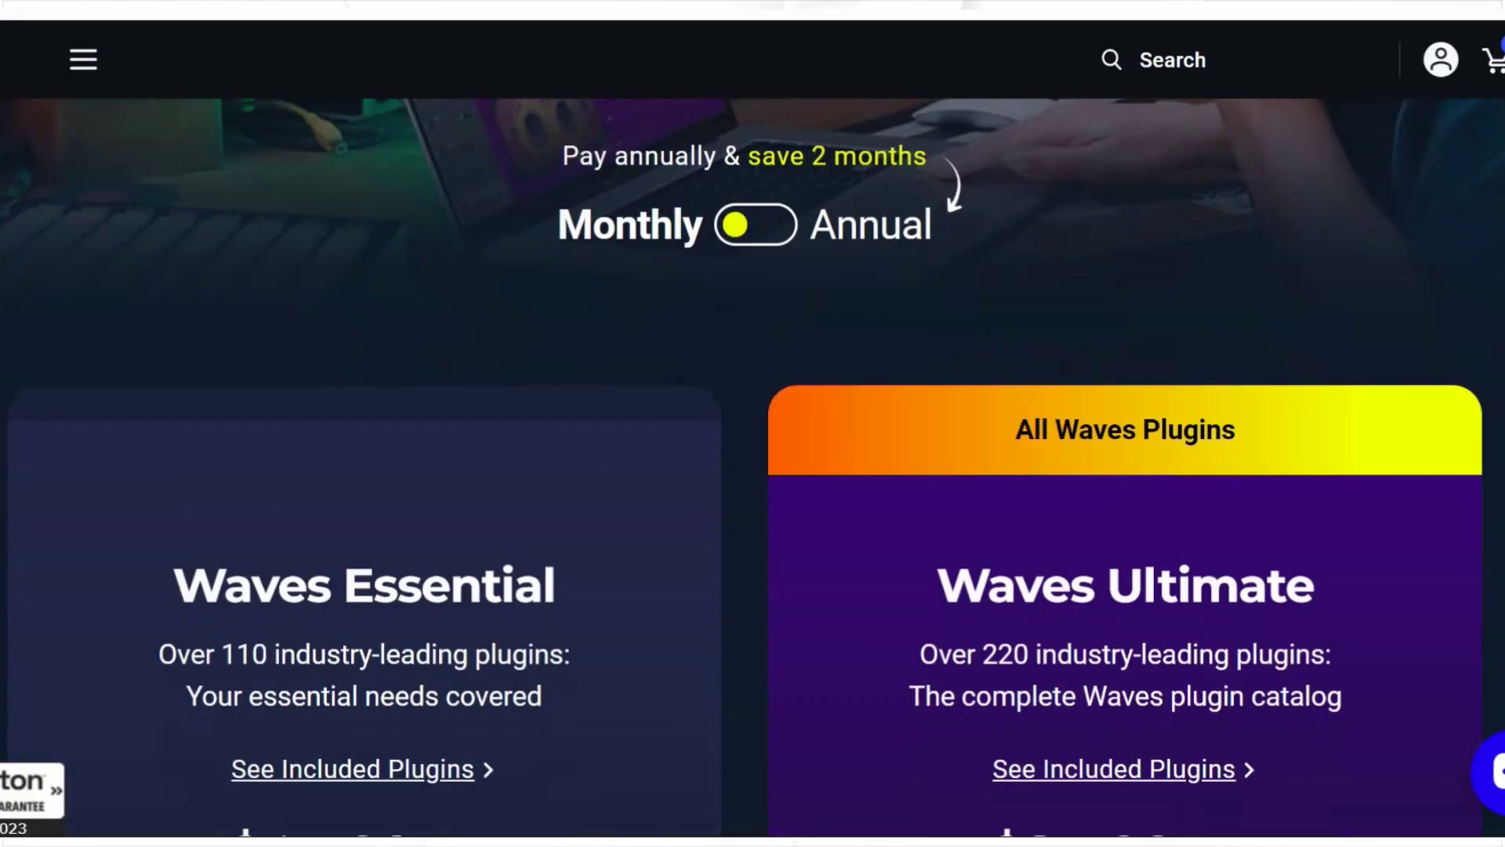
scroll(752, 424, "down", 4)
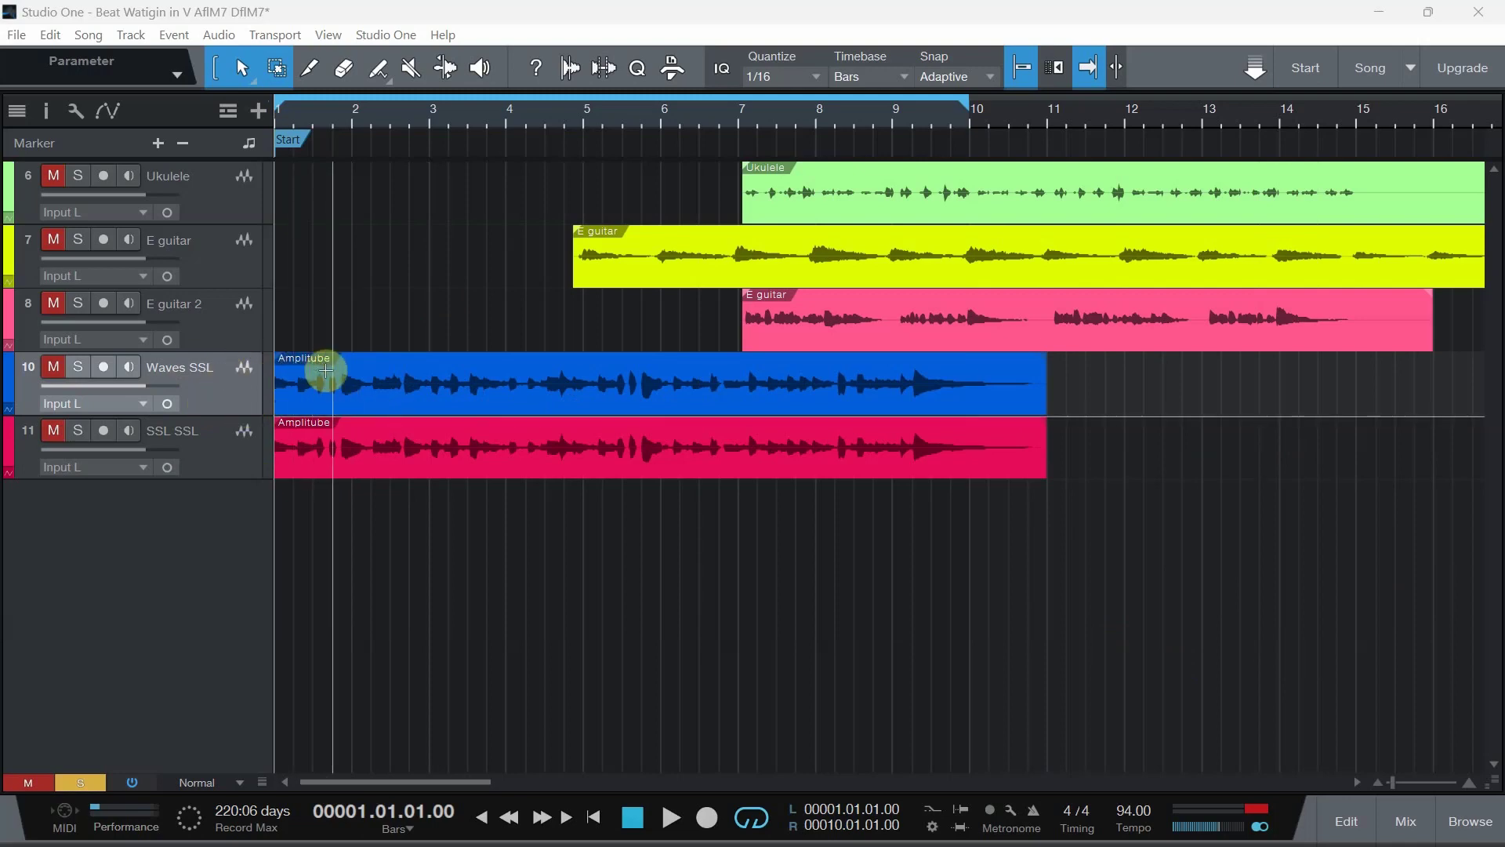
Show the Waves SSL track's SSLChannel Mono insert and move its window further left.
mouse_move(308, 382)
left_mouse_down()
mouse_move(320, 376)
mouse_move(330, 421)
mouse_move(294, 427)
left_mouse_up()
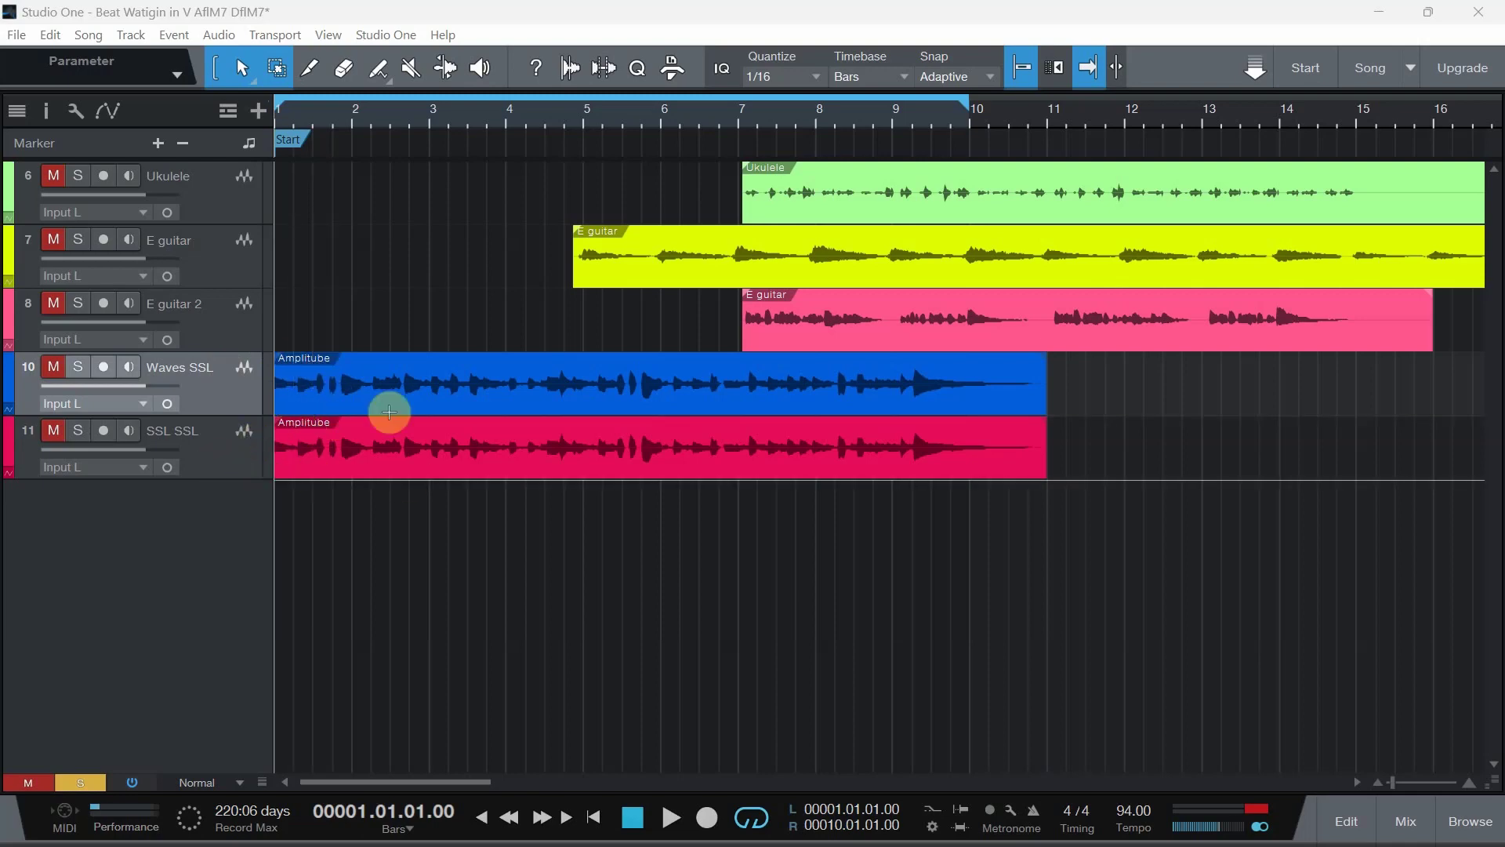
left_click(354, 446)
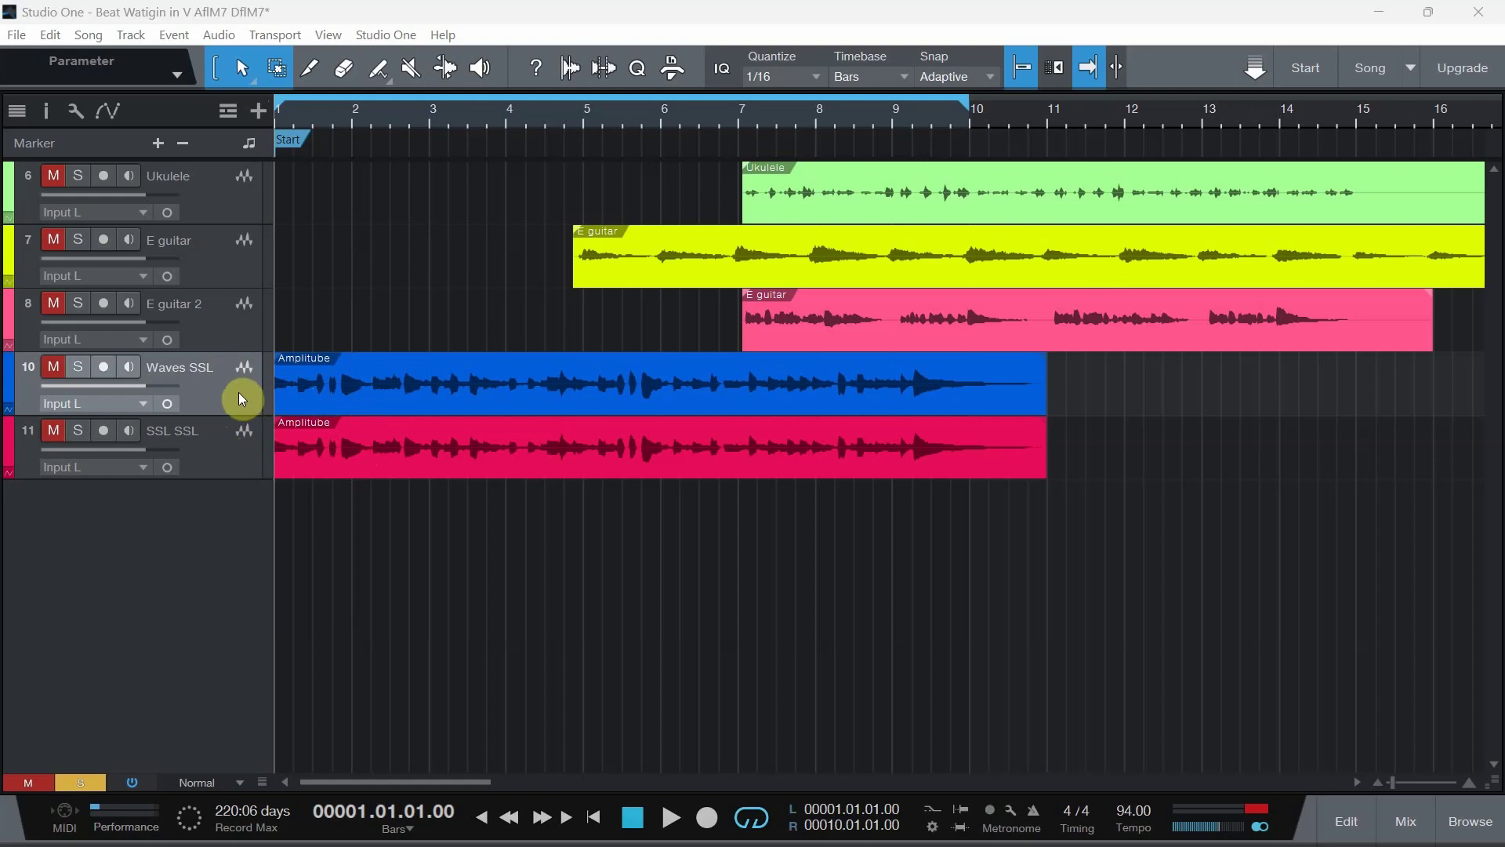
left_click_drag(1267, 121, 735, 125)
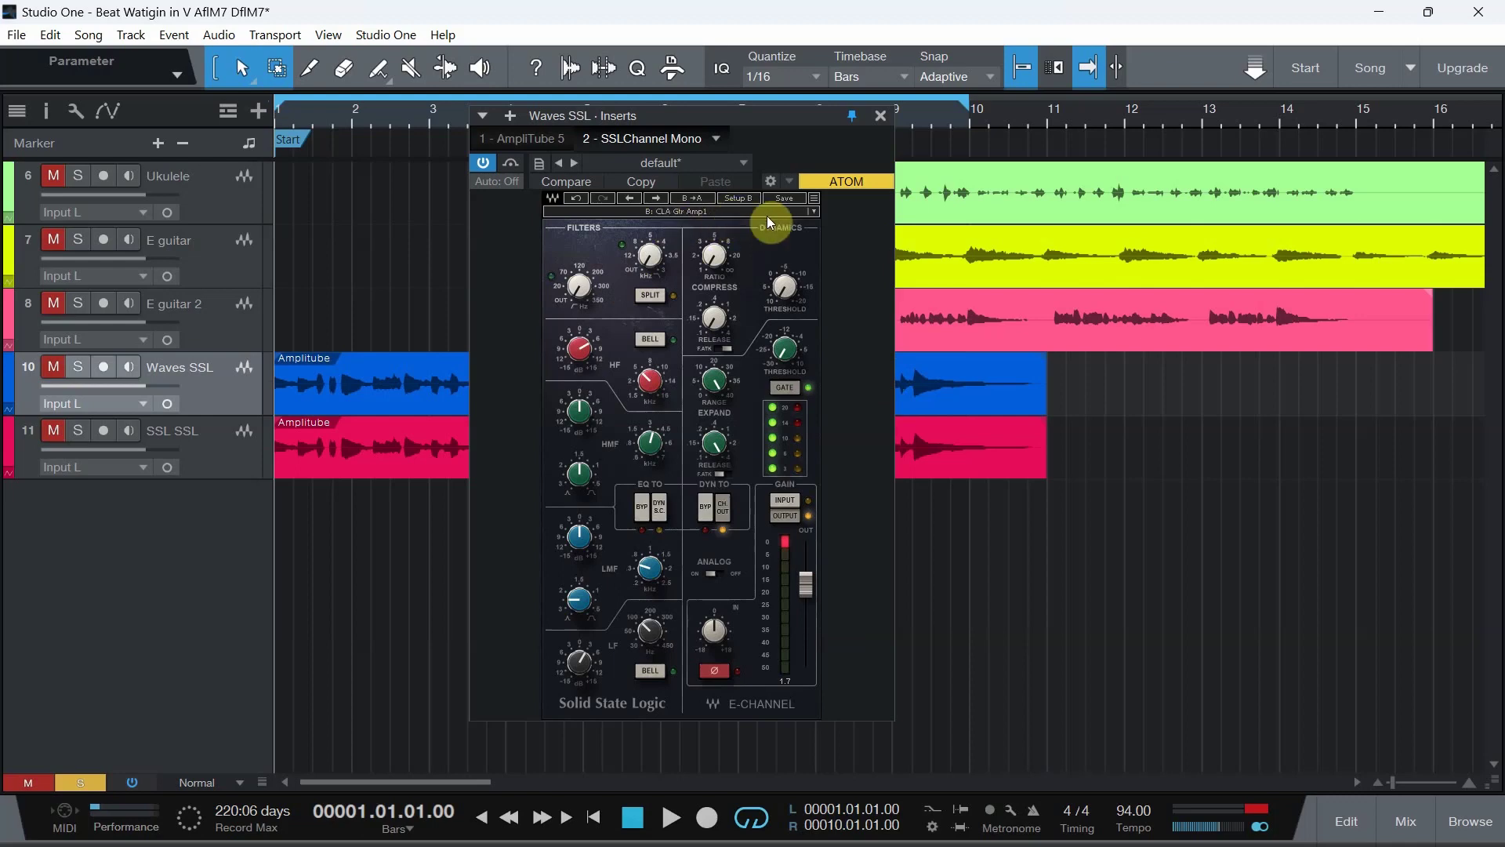
left_click(813, 212)
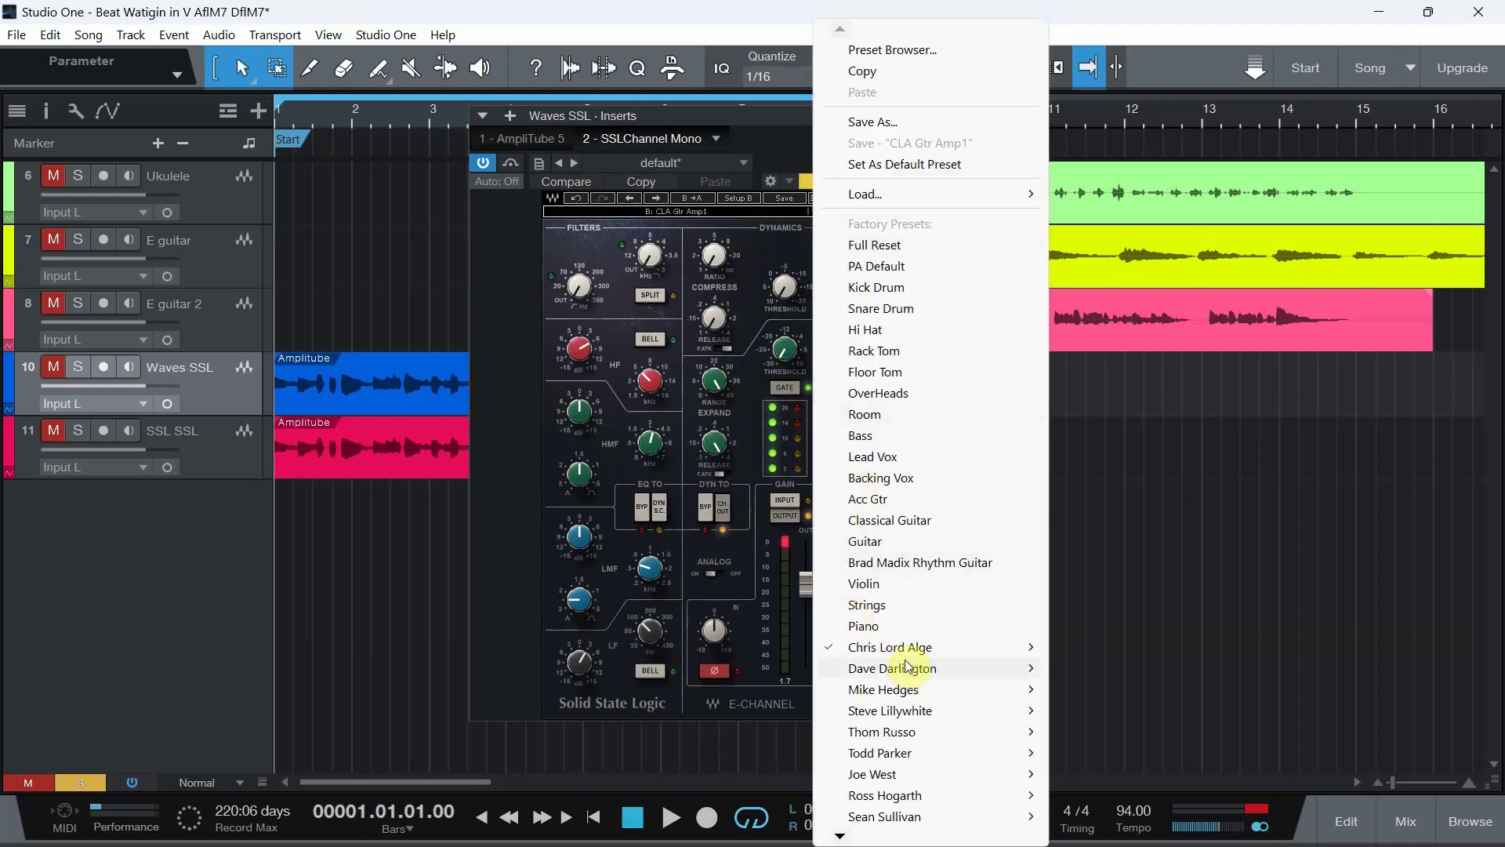
mouse_move(908, 653)
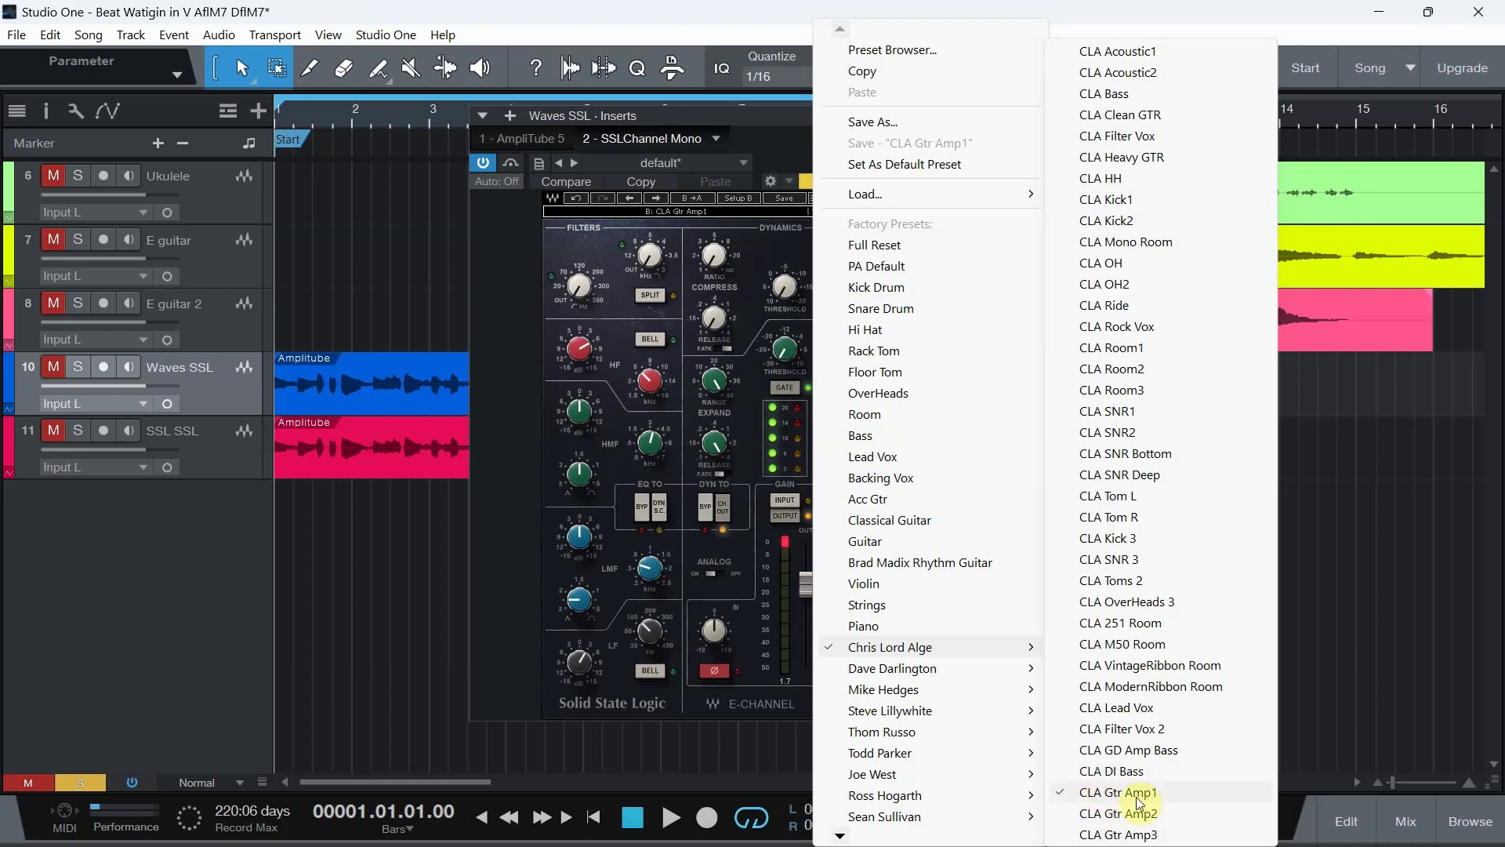
left_click(1136, 794)
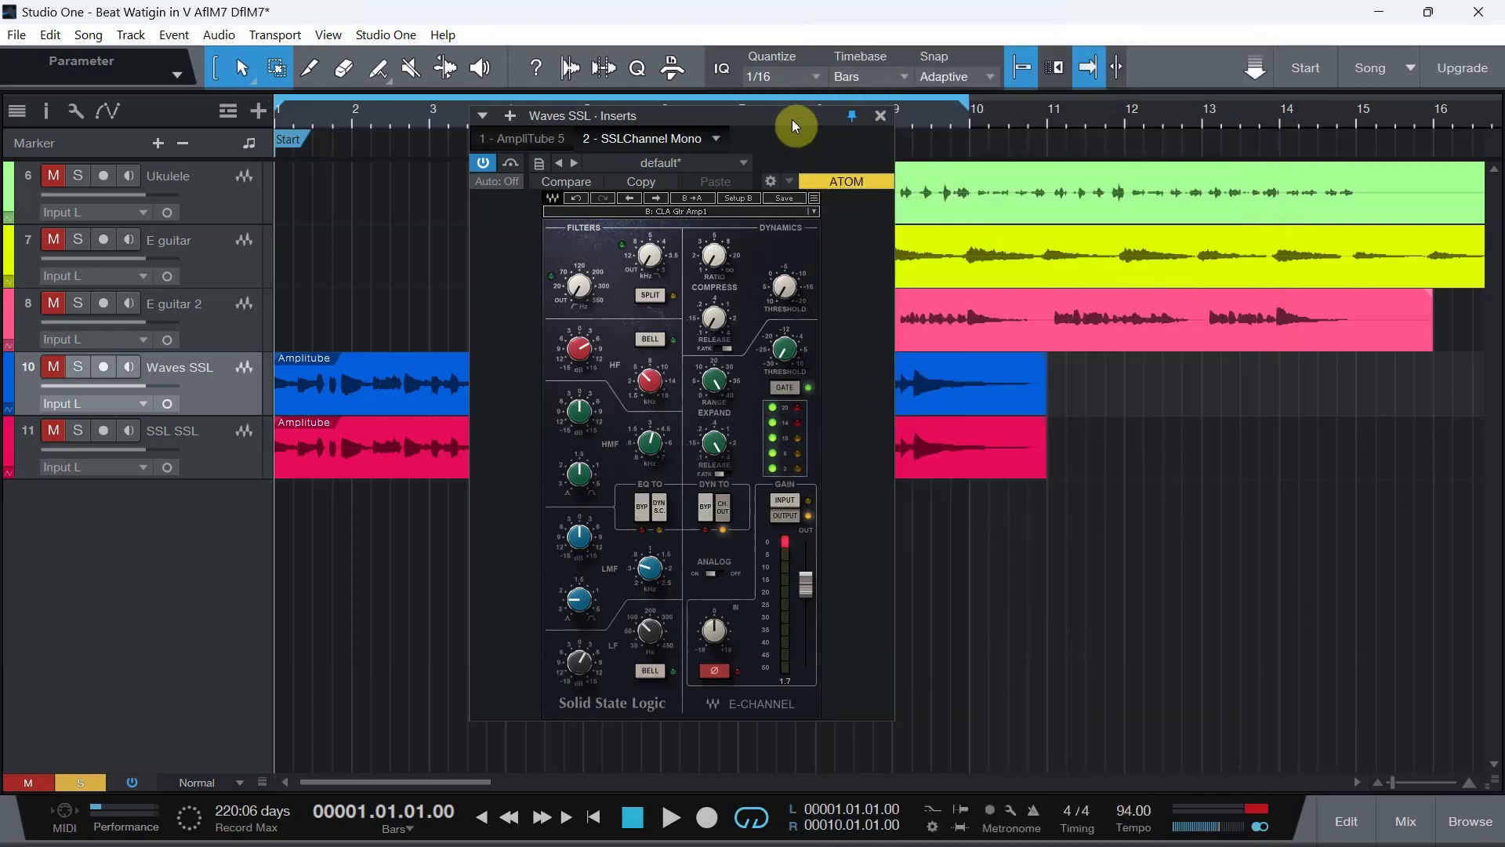
Line up the E-Channel and SSL Native Channelstrip v6 windows side by side, revealing the tracks.
left_click_drag(792, 119, 660, 119)
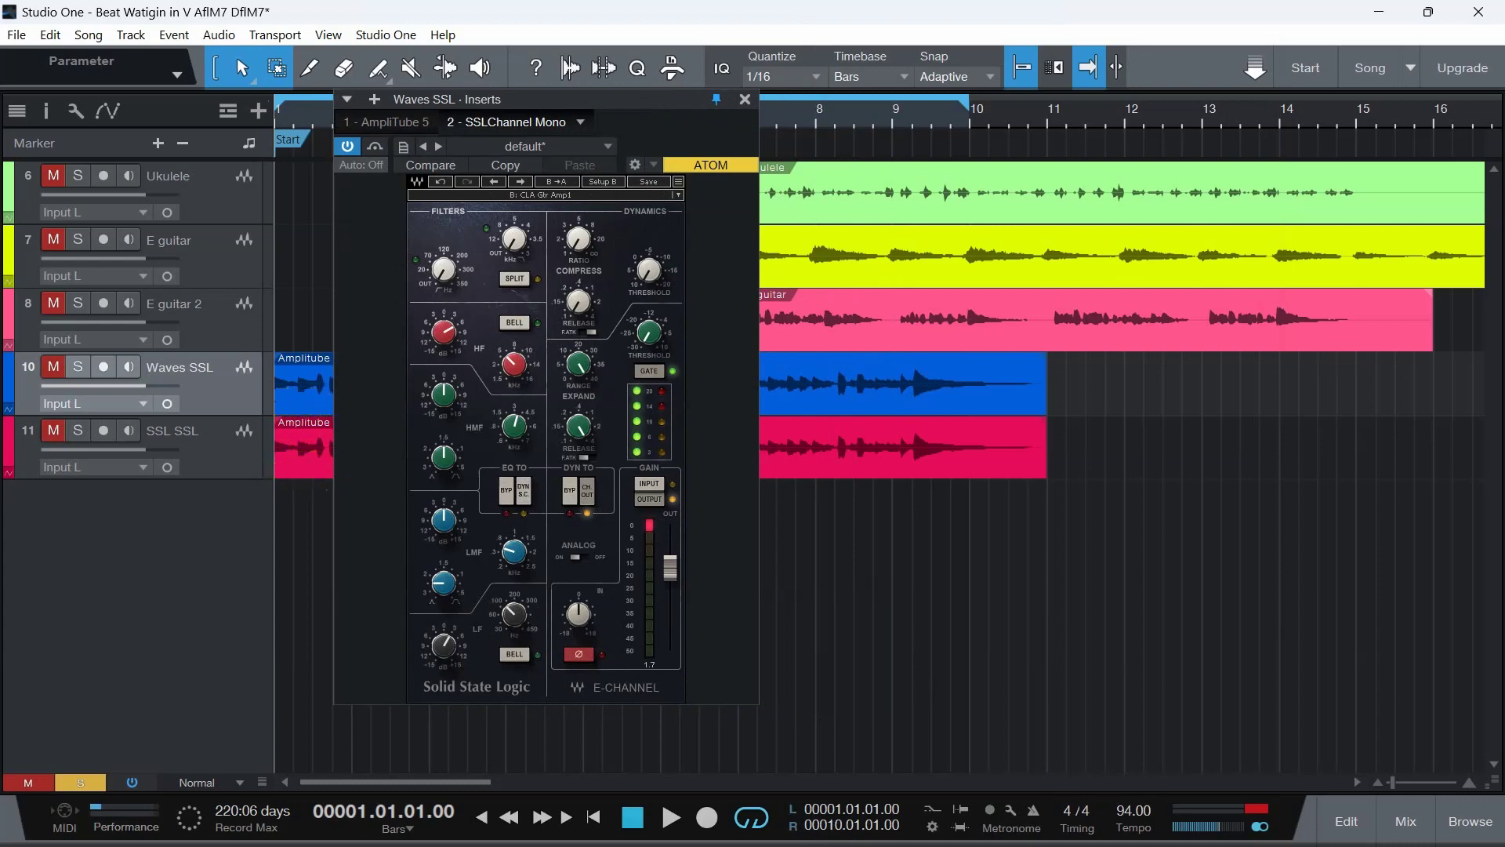
left_click_drag(631, 101, 426, 90)
left_click_drag(1212, 92, 1098, 91)
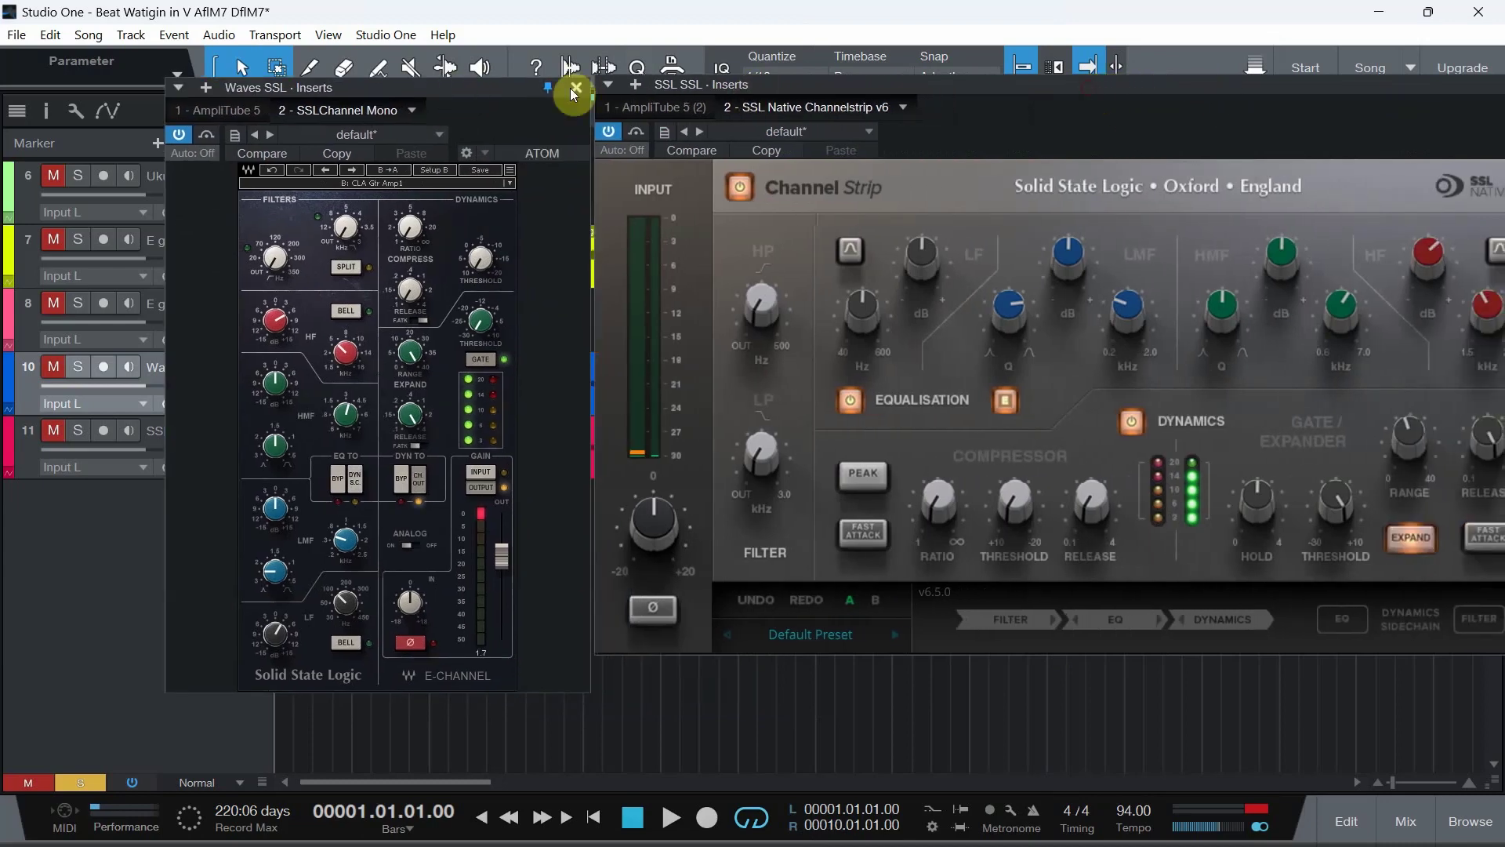
left_click_drag(491, 88, 406, 89)
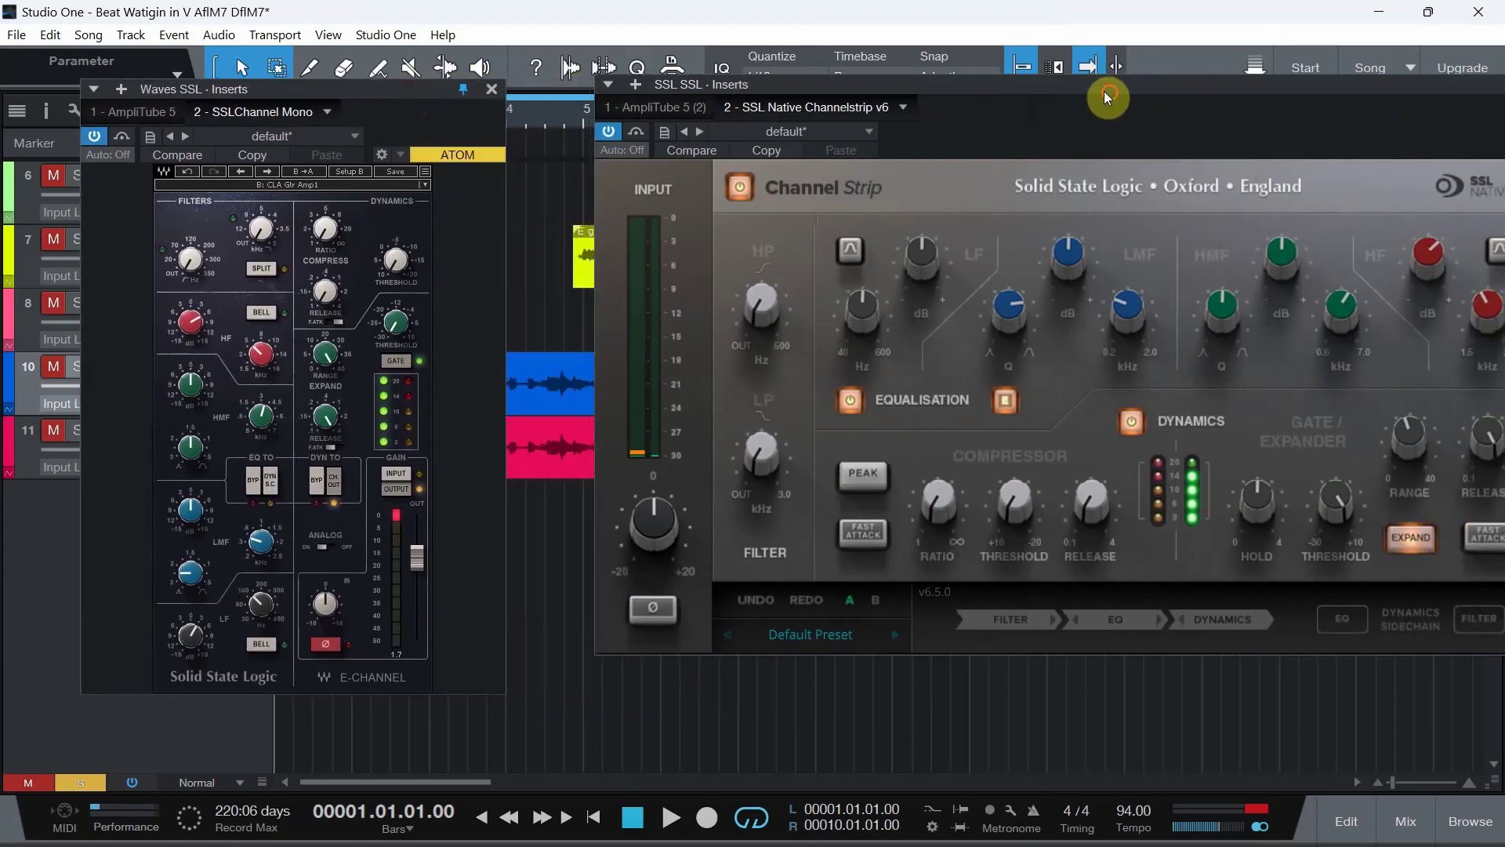
left_click_drag(1104, 91, 1042, 89)
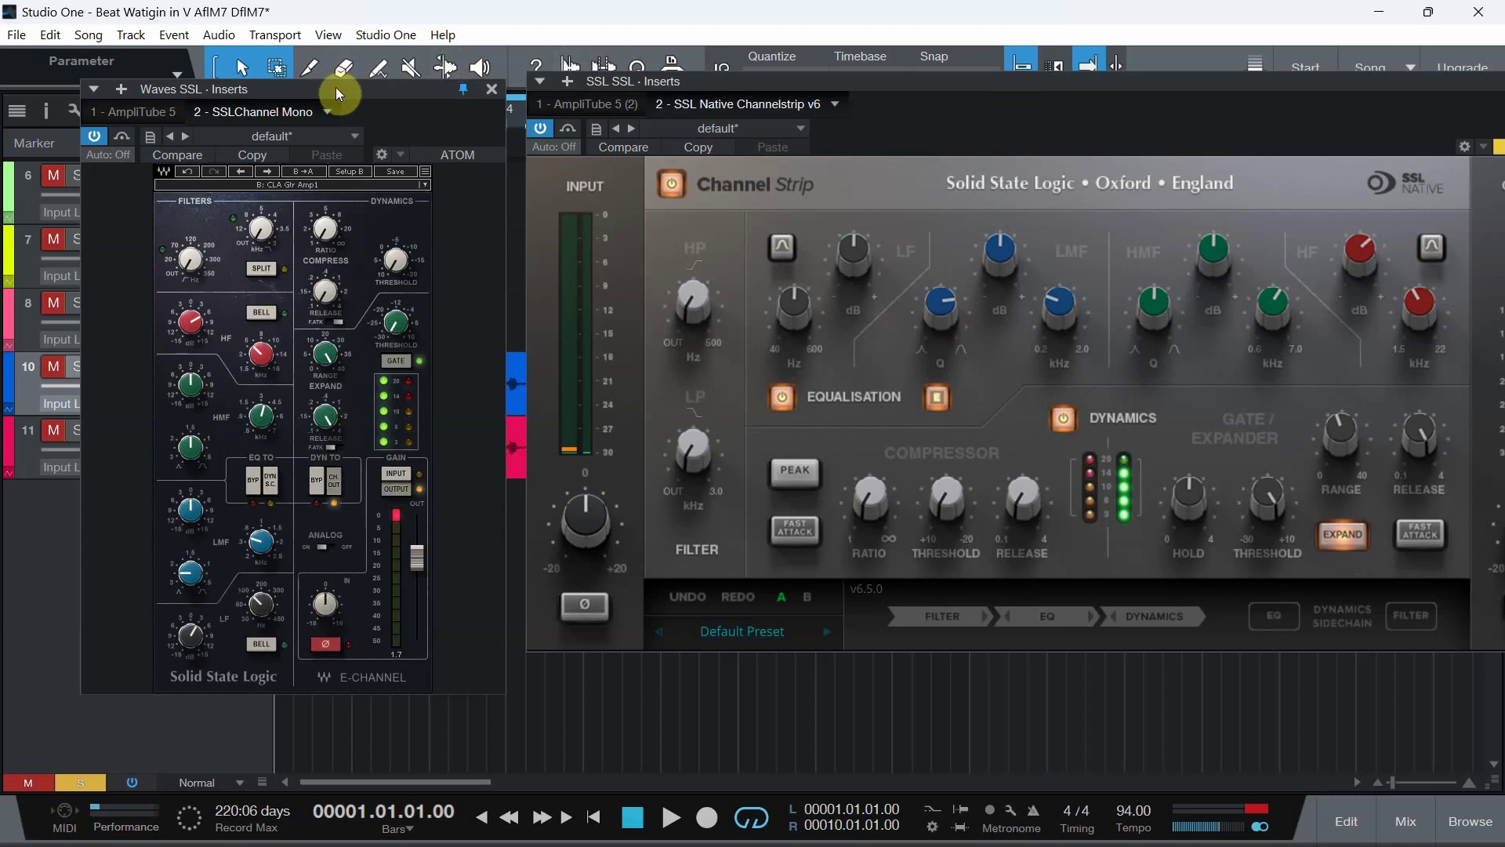
left_click_drag(336, 87, 297, 87)
left_click_drag(1120, 94, 1036, 116)
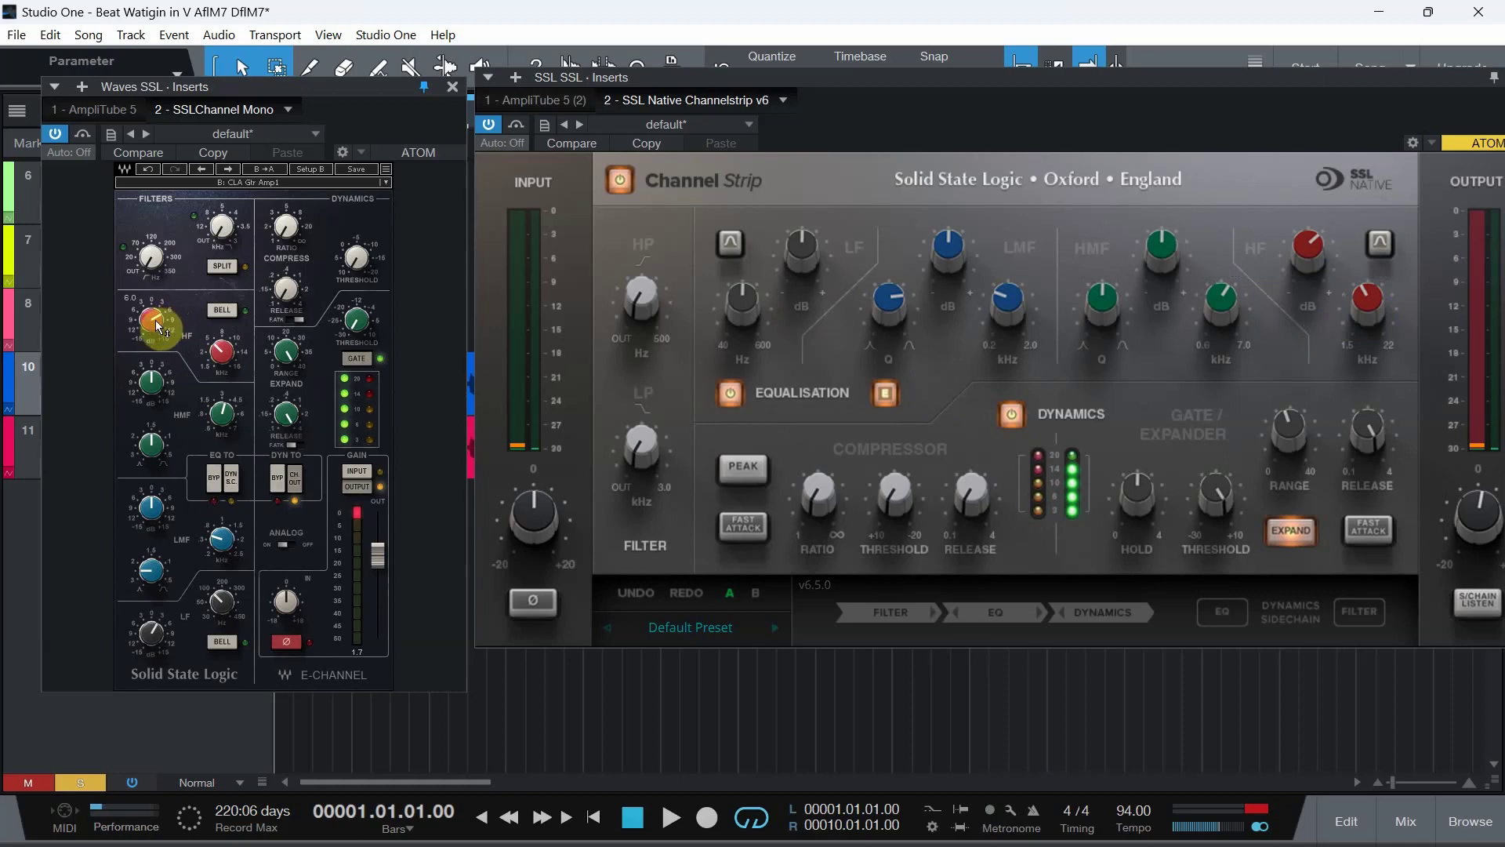
Check the Native strip's knob values, then close the SSL SSL Inserts window.
mouse_move(1314, 261)
mouse_move(1164, 514)
mouse_move(1217, 475)
left_click_drag(895, 77, 1210, 157)
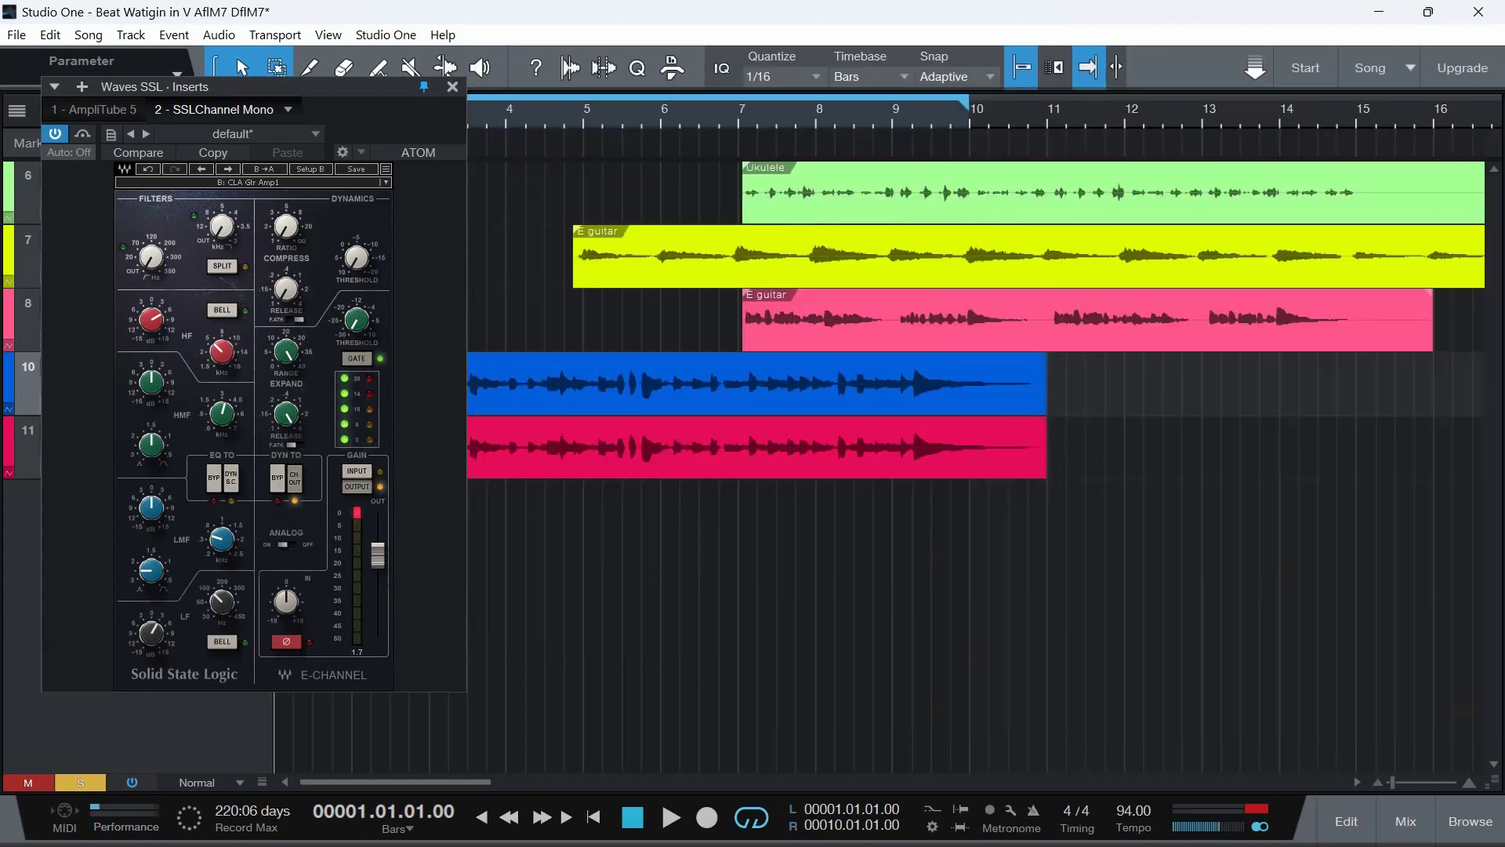
Close the E-Channel window, solo the Waves SSL track, and move the reopened E-Channel left.
left_click(453, 86)
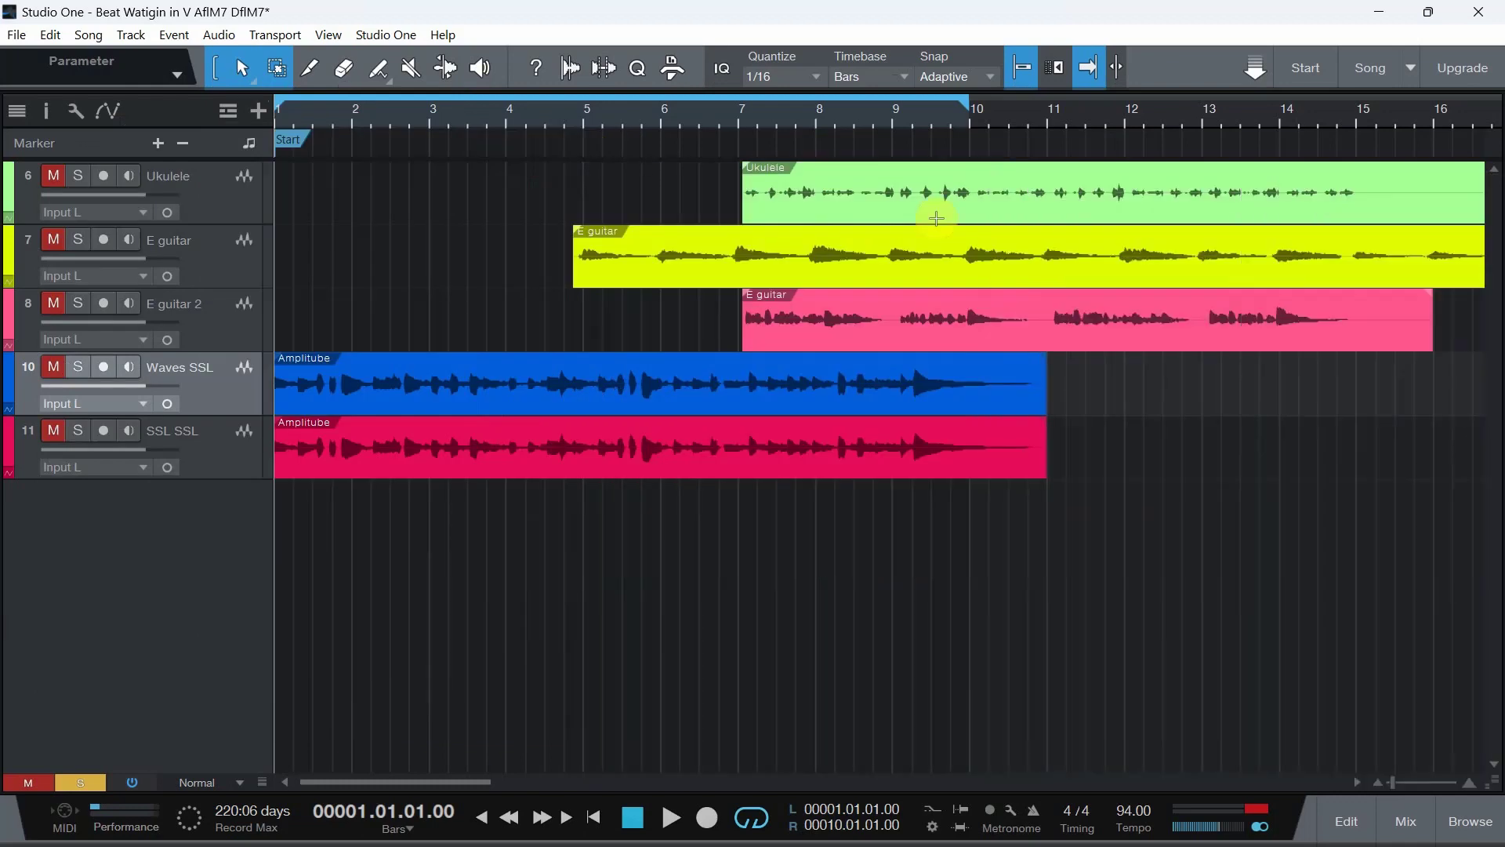
left_click(77, 366)
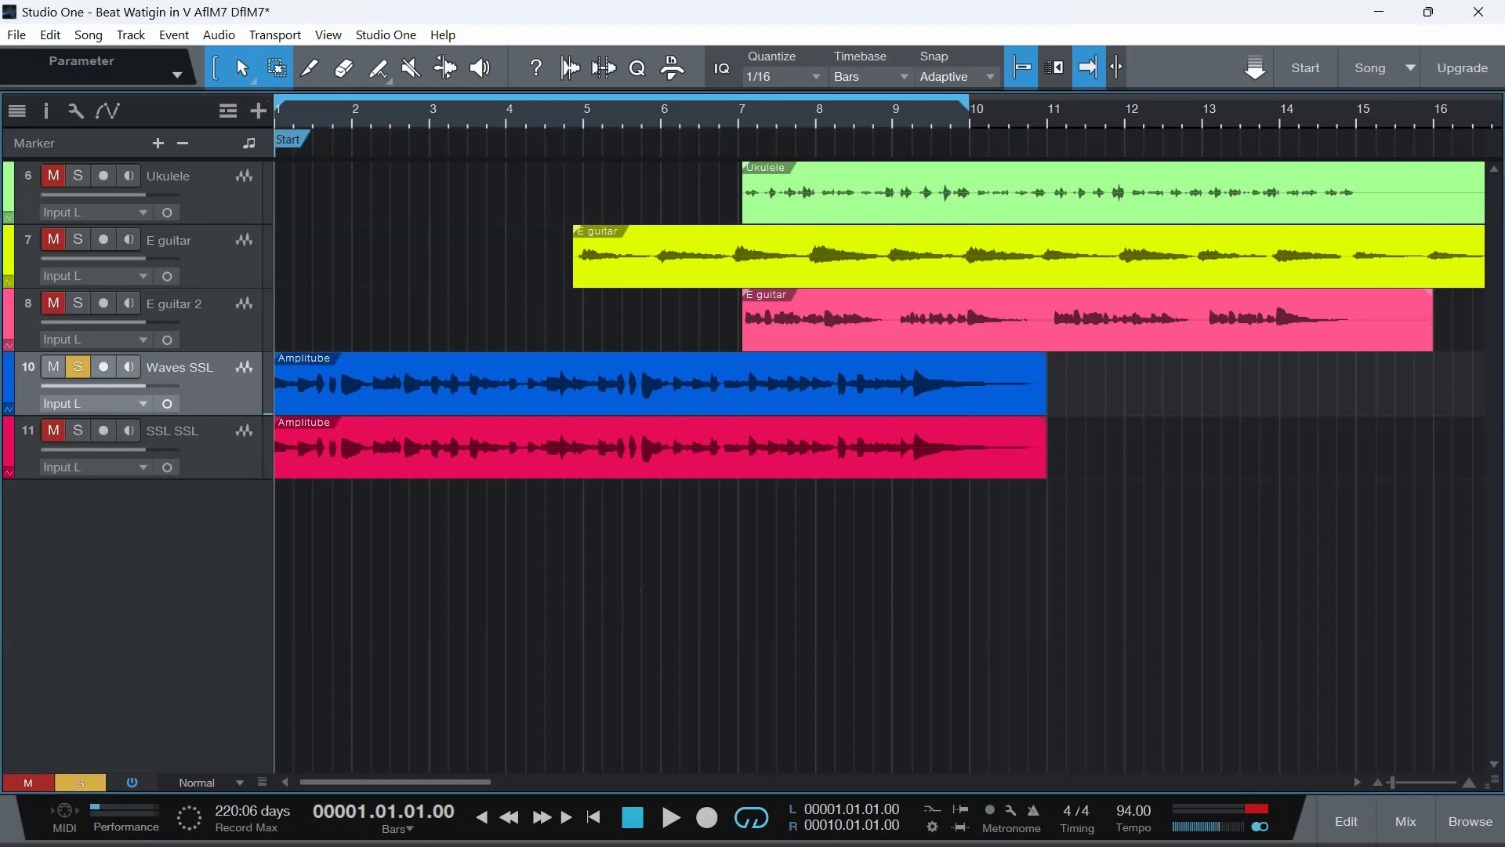
left_click_drag(1344, 175, 683, 149)
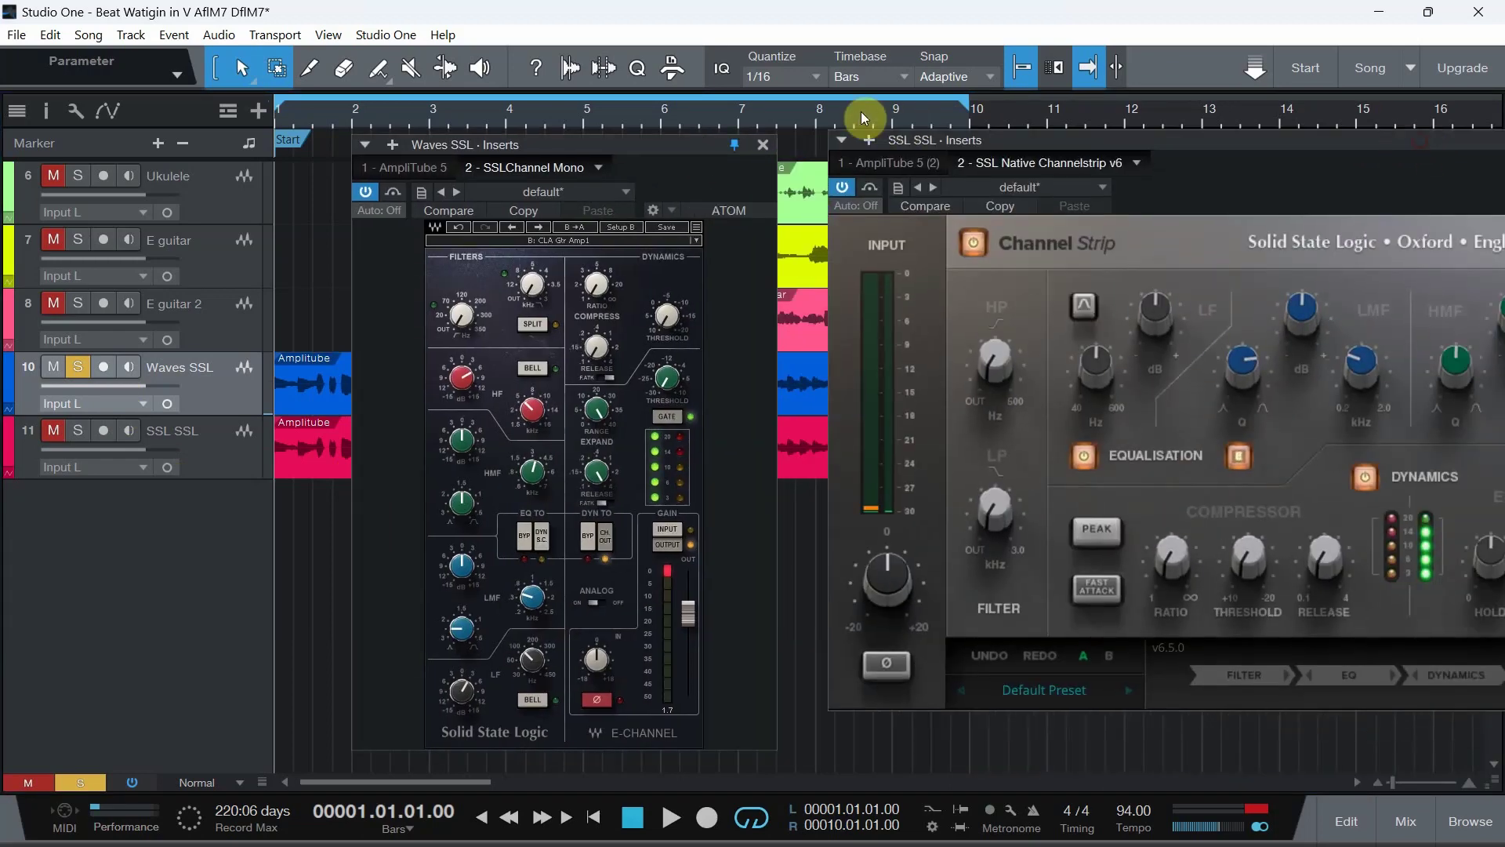
Arrange both plugin windows side by side and start playback of the soloed Waves SSL track.
left_click_drag(673, 149, 562, 148)
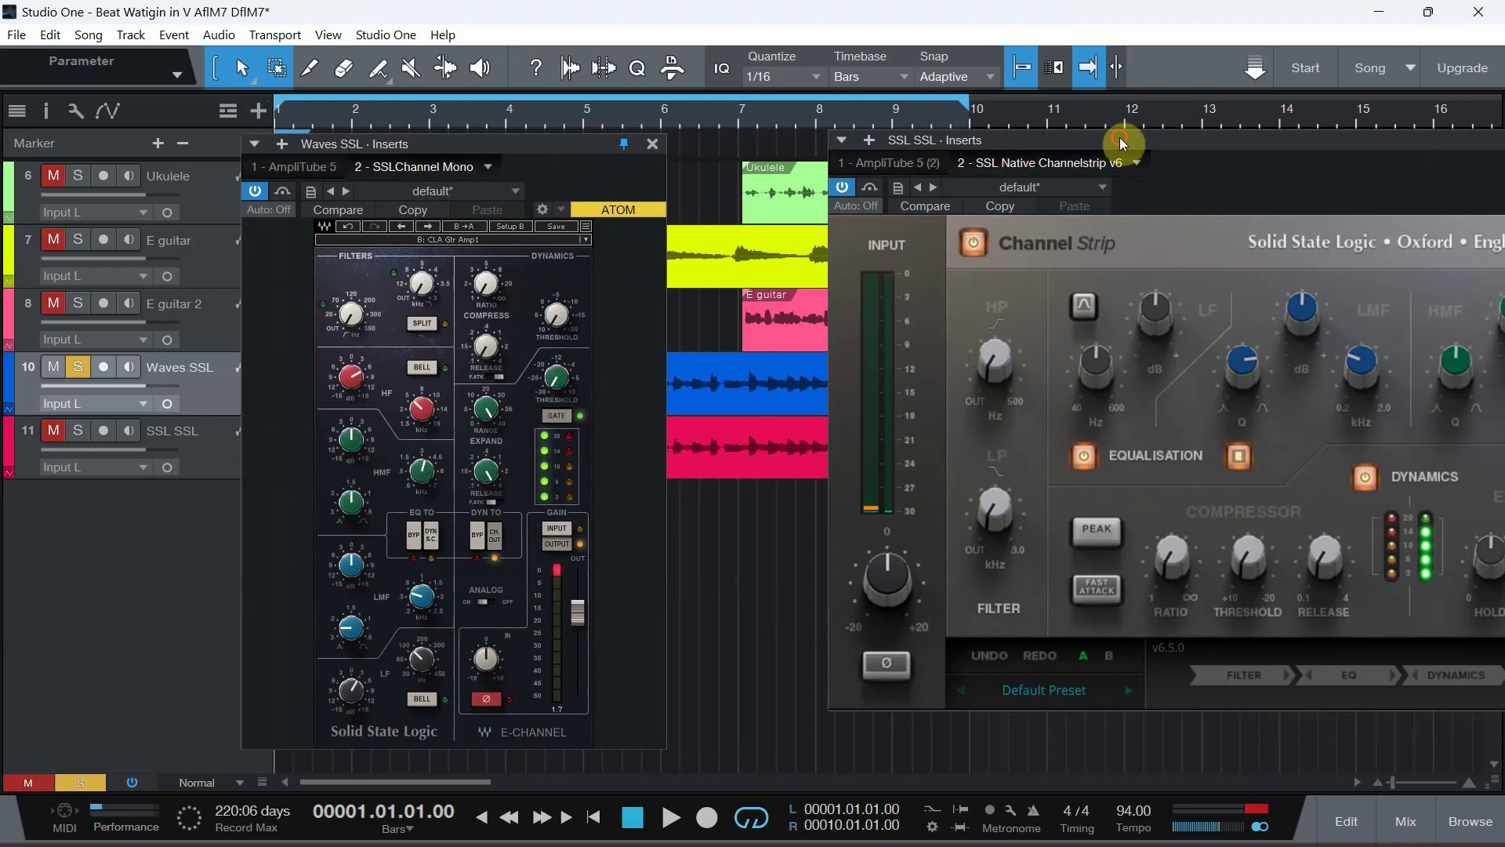
left_click_drag(1119, 138, 977, 135)
left_click_drag(496, 148, 520, 146)
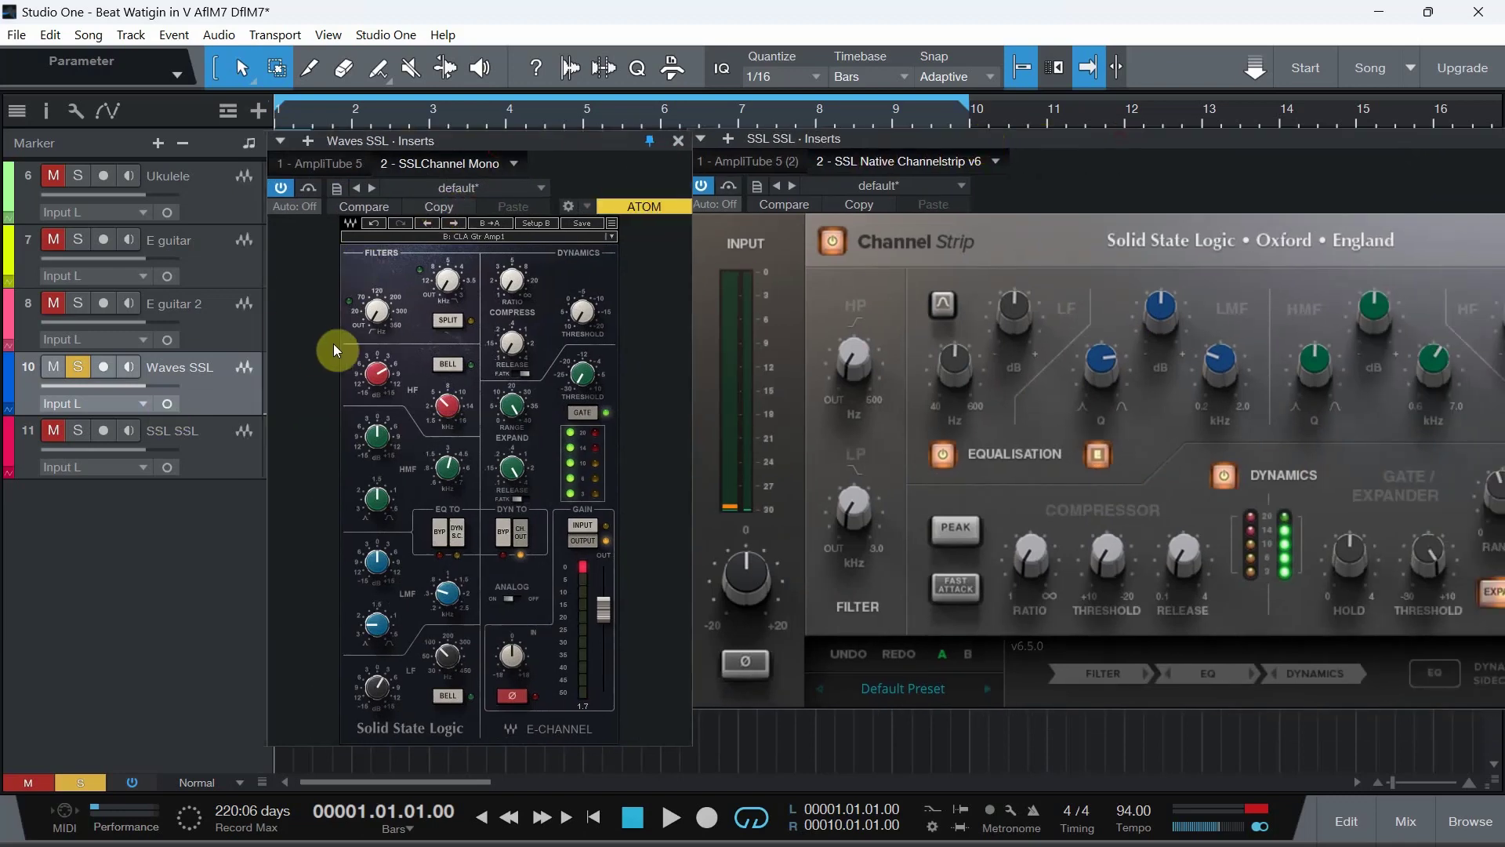
key("space")
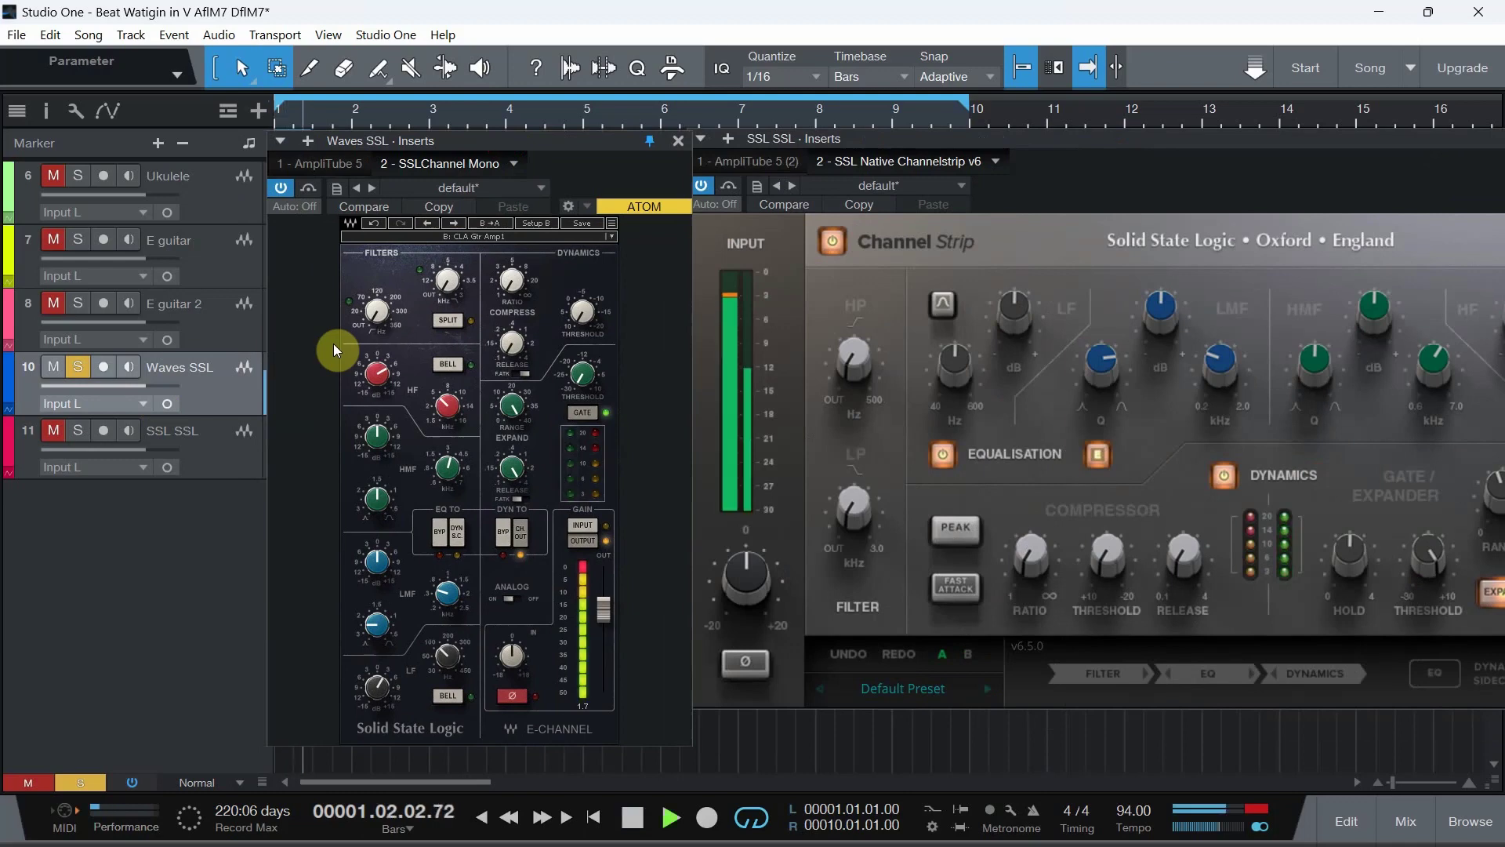
Switch the SSL Native channel strip off and back on while repositioning the windows.
left_click(703, 186)
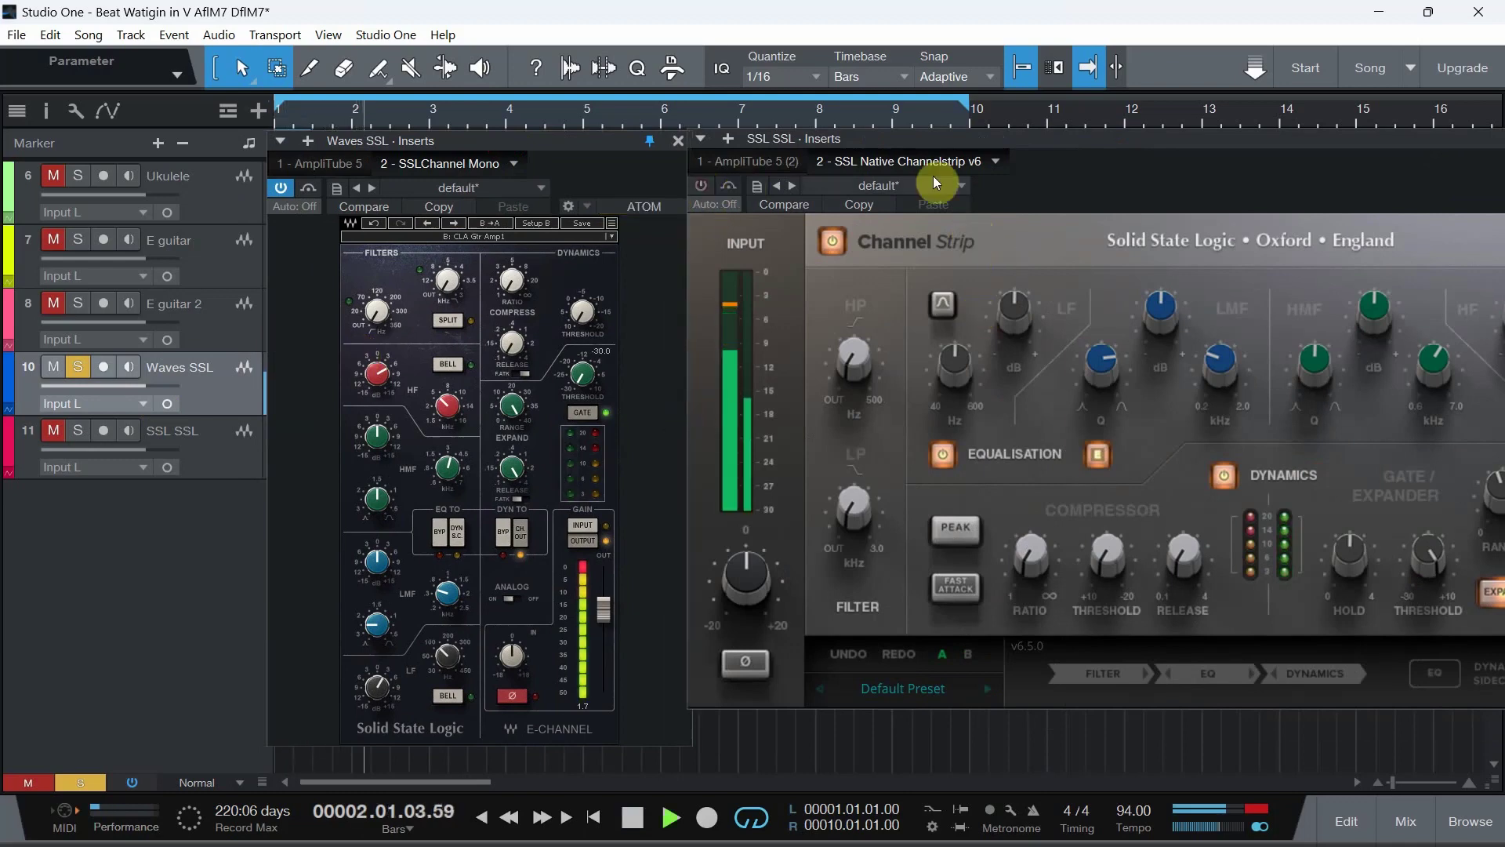
left_click_drag(1000, 138, 1222, 130)
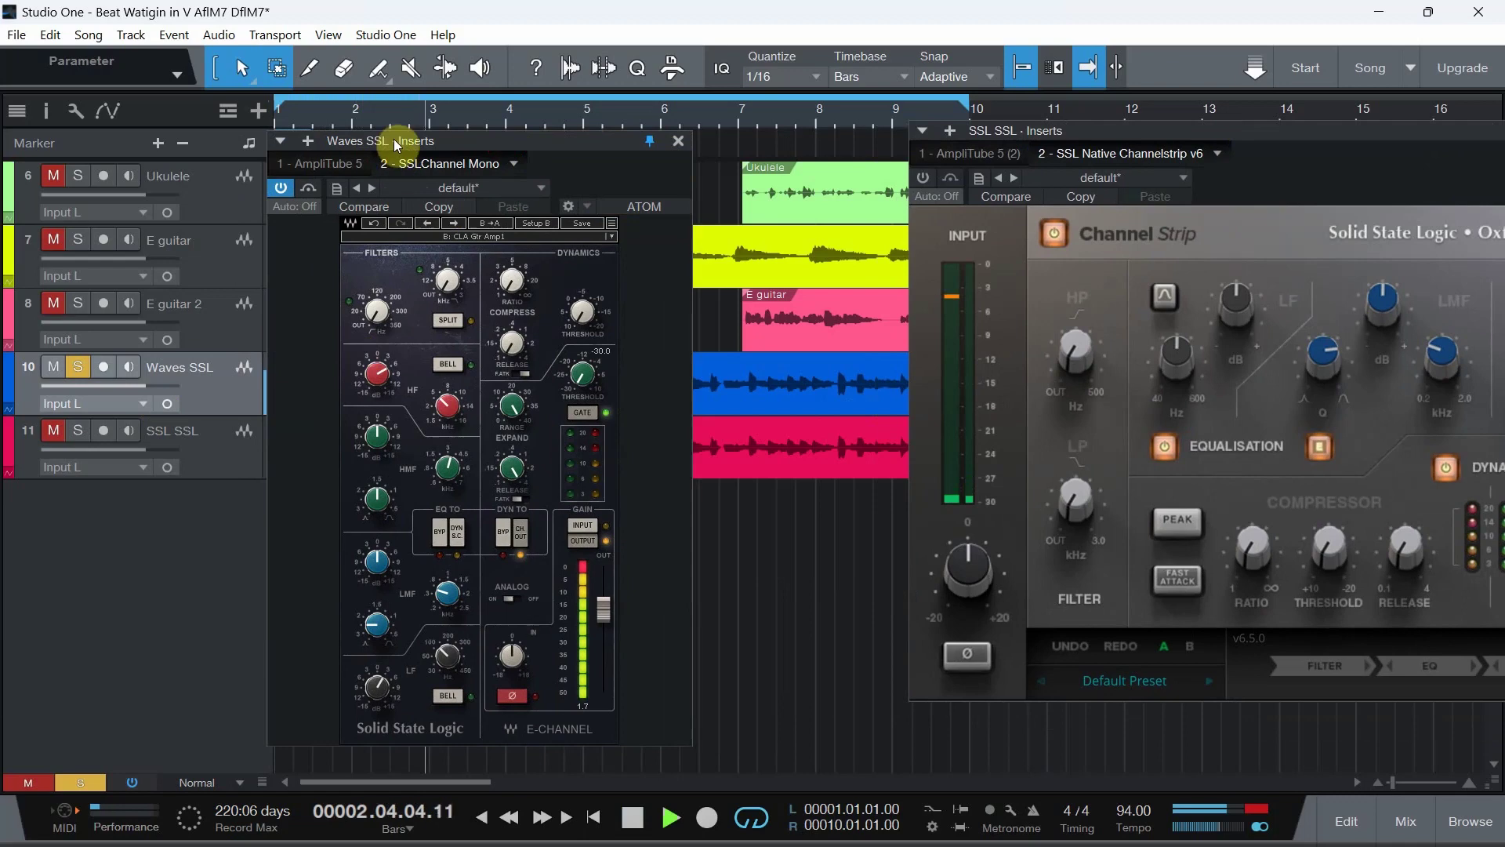
left_click_drag(396, 141, 443, 141)
left_click(919, 177)
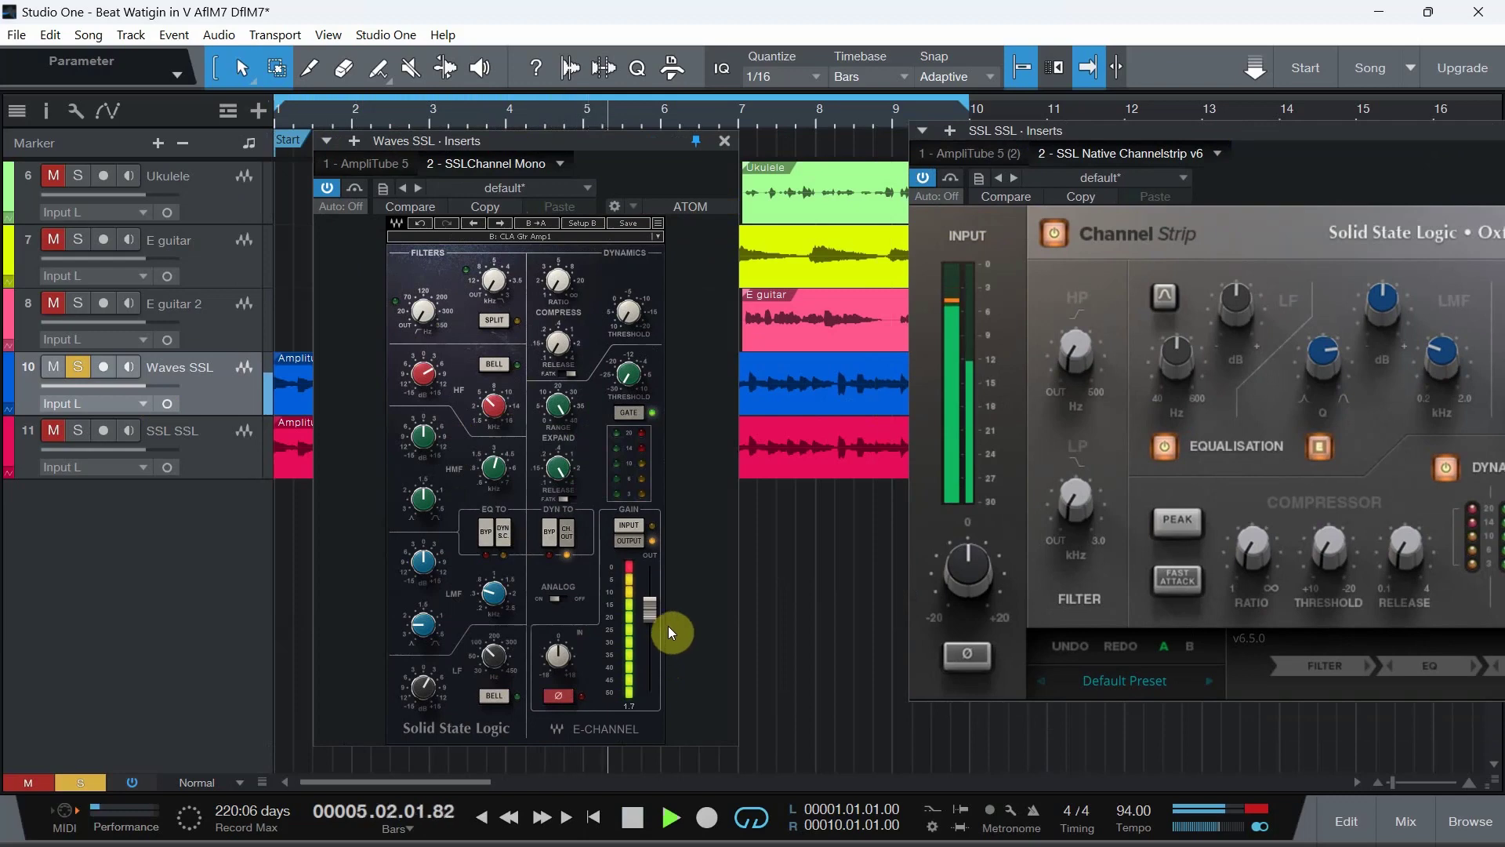
Solo the SSL SSL track and realign the Waves SSL and SSL SSL windows.
left_click(79, 431)
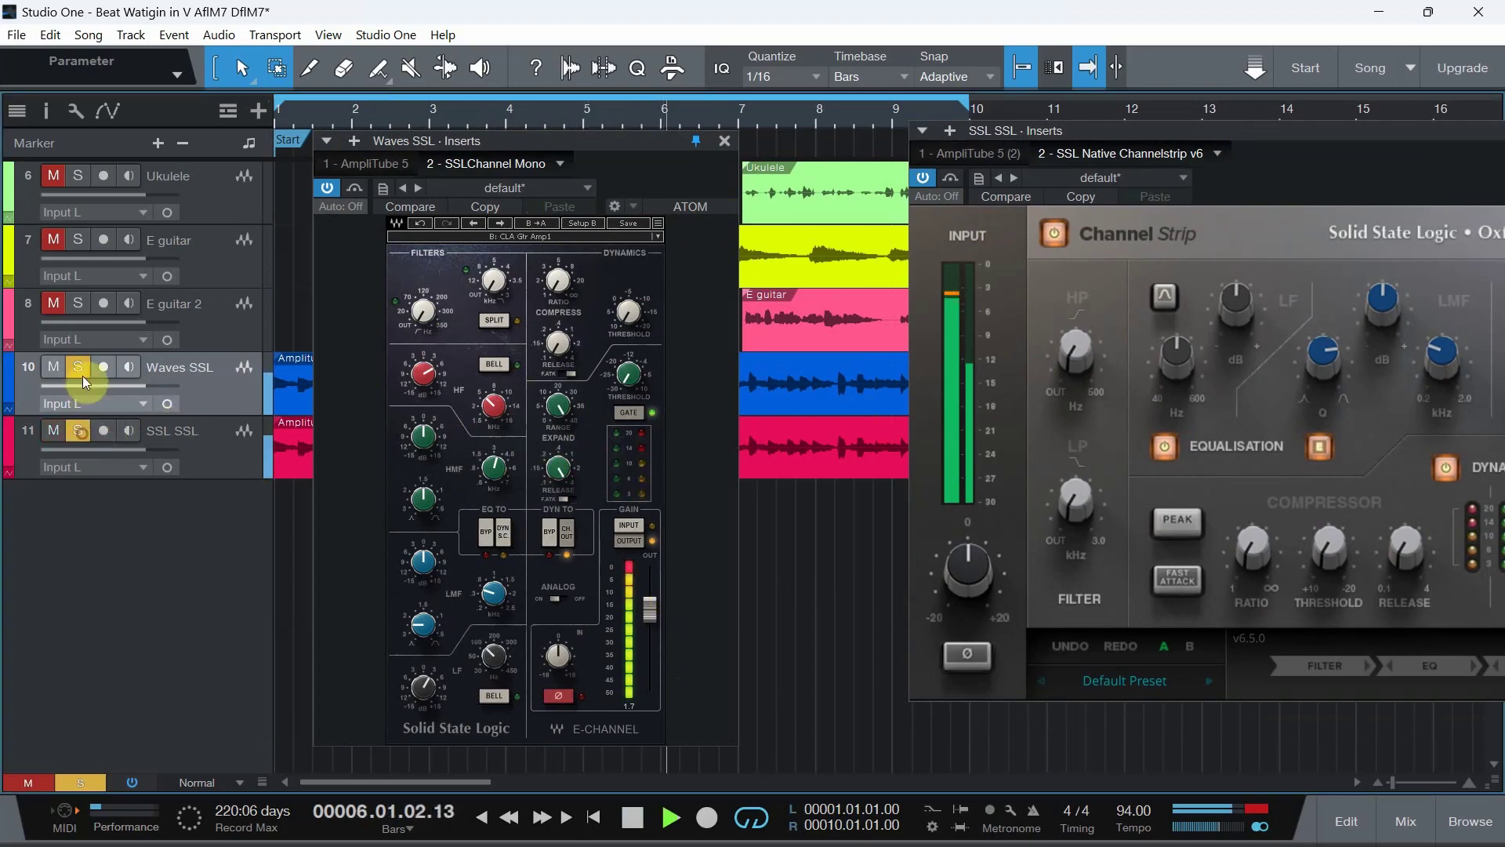
mouse_move(140, 388)
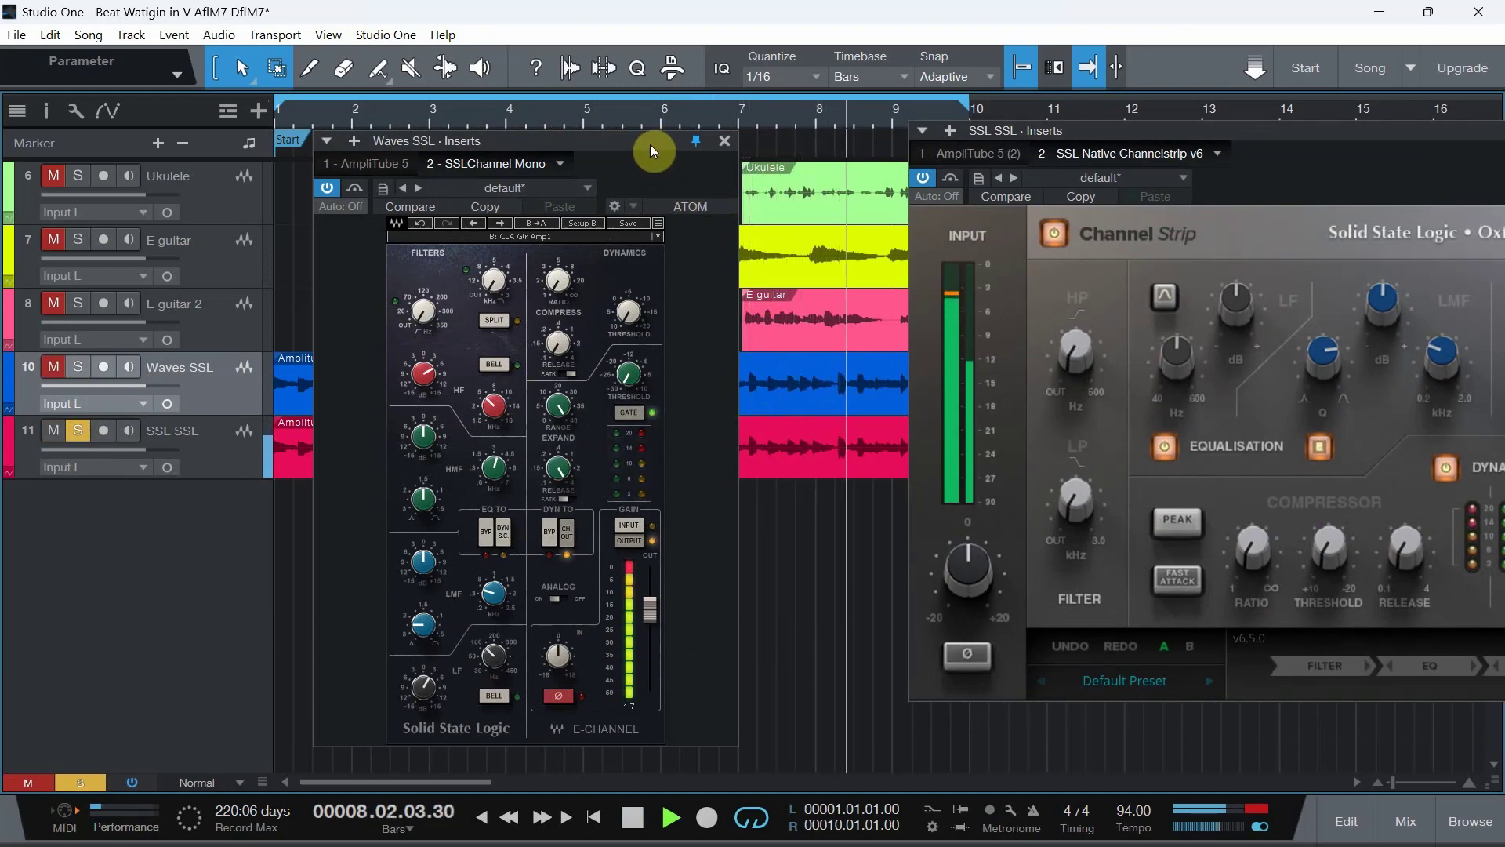
left_click_drag(650, 145, 544, 137)
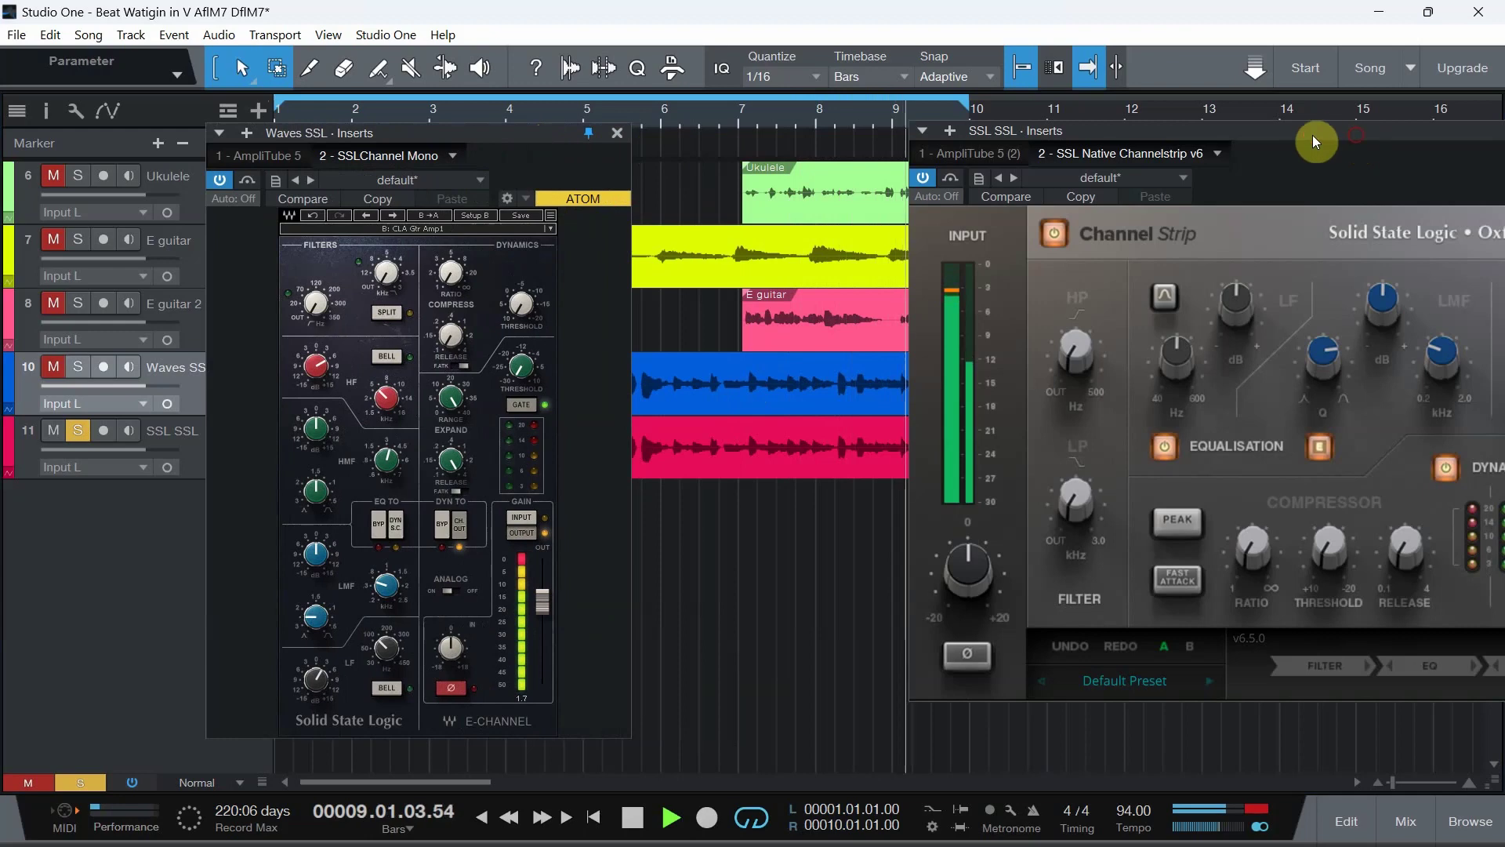
left_click_drag(1312, 135, 1058, 127)
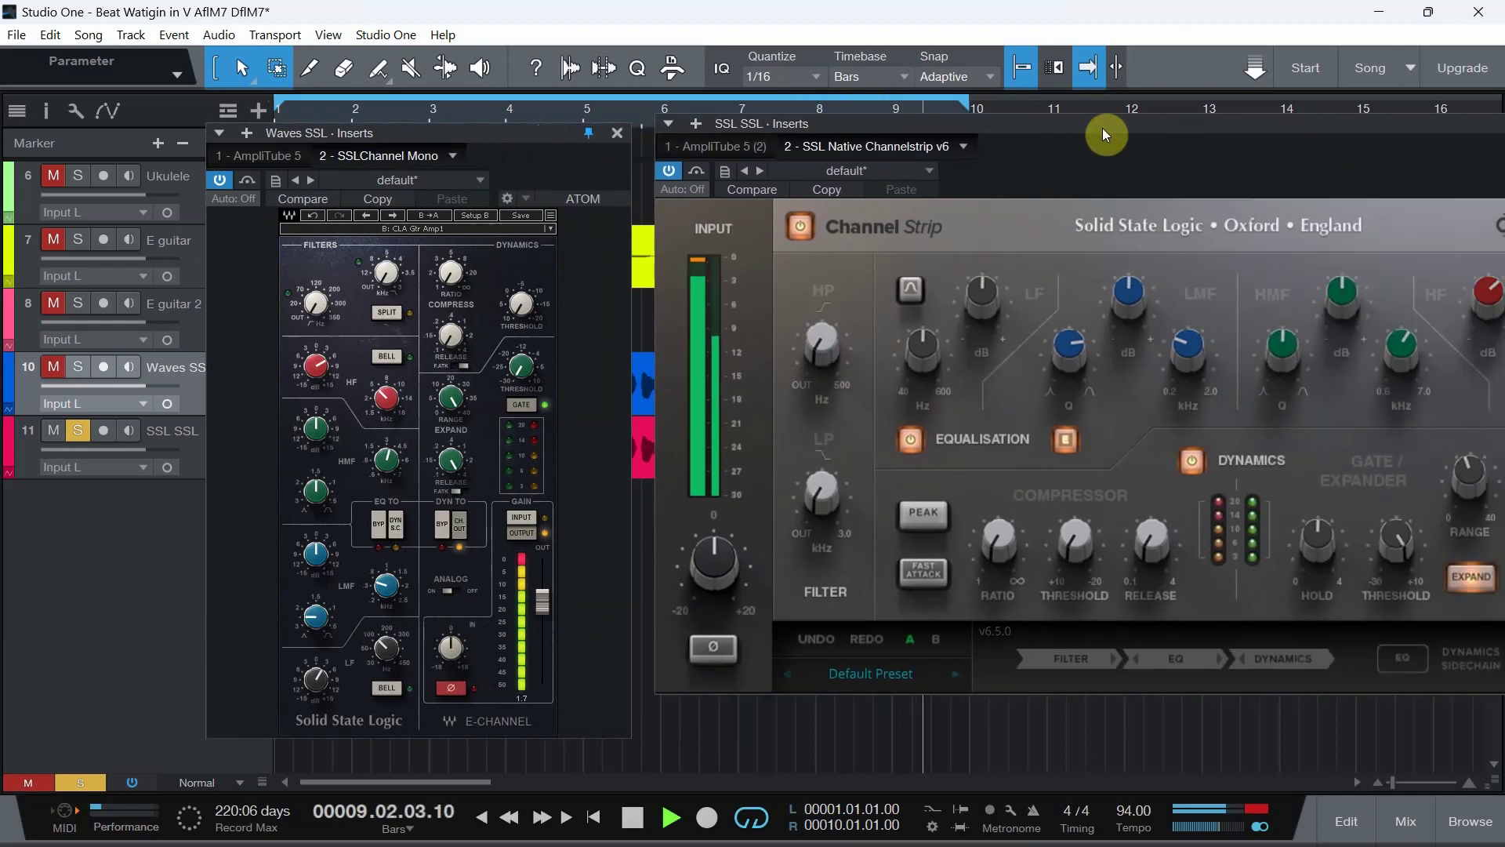
Flip solo between Waves SSL and SSL SSL, ending with SSL SSL alone and its window at the top.
left_click(79, 367)
left_click(79, 429)
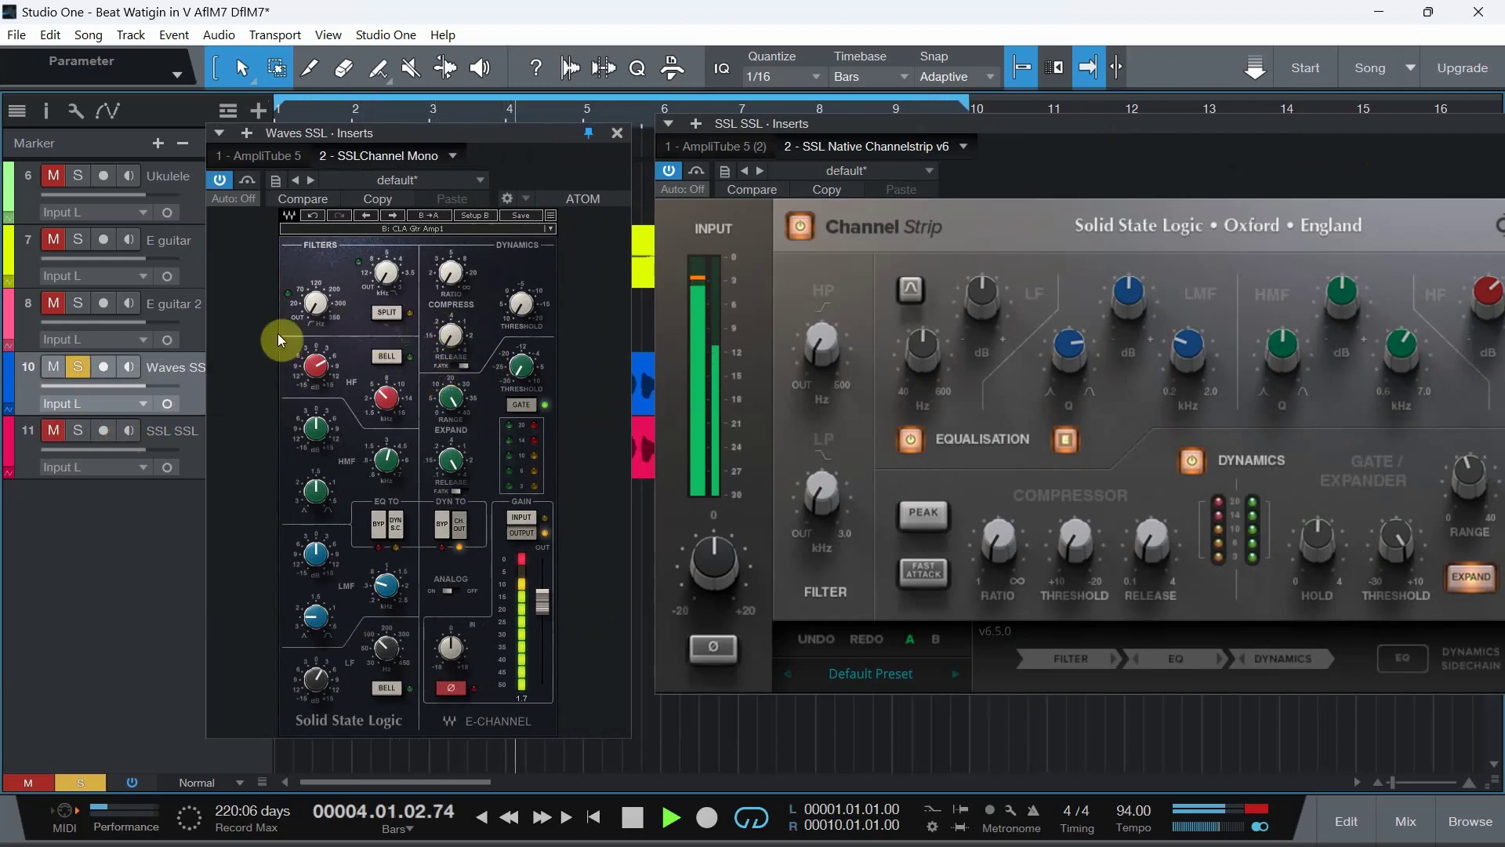
left_click(77, 432)
left_click(76, 367)
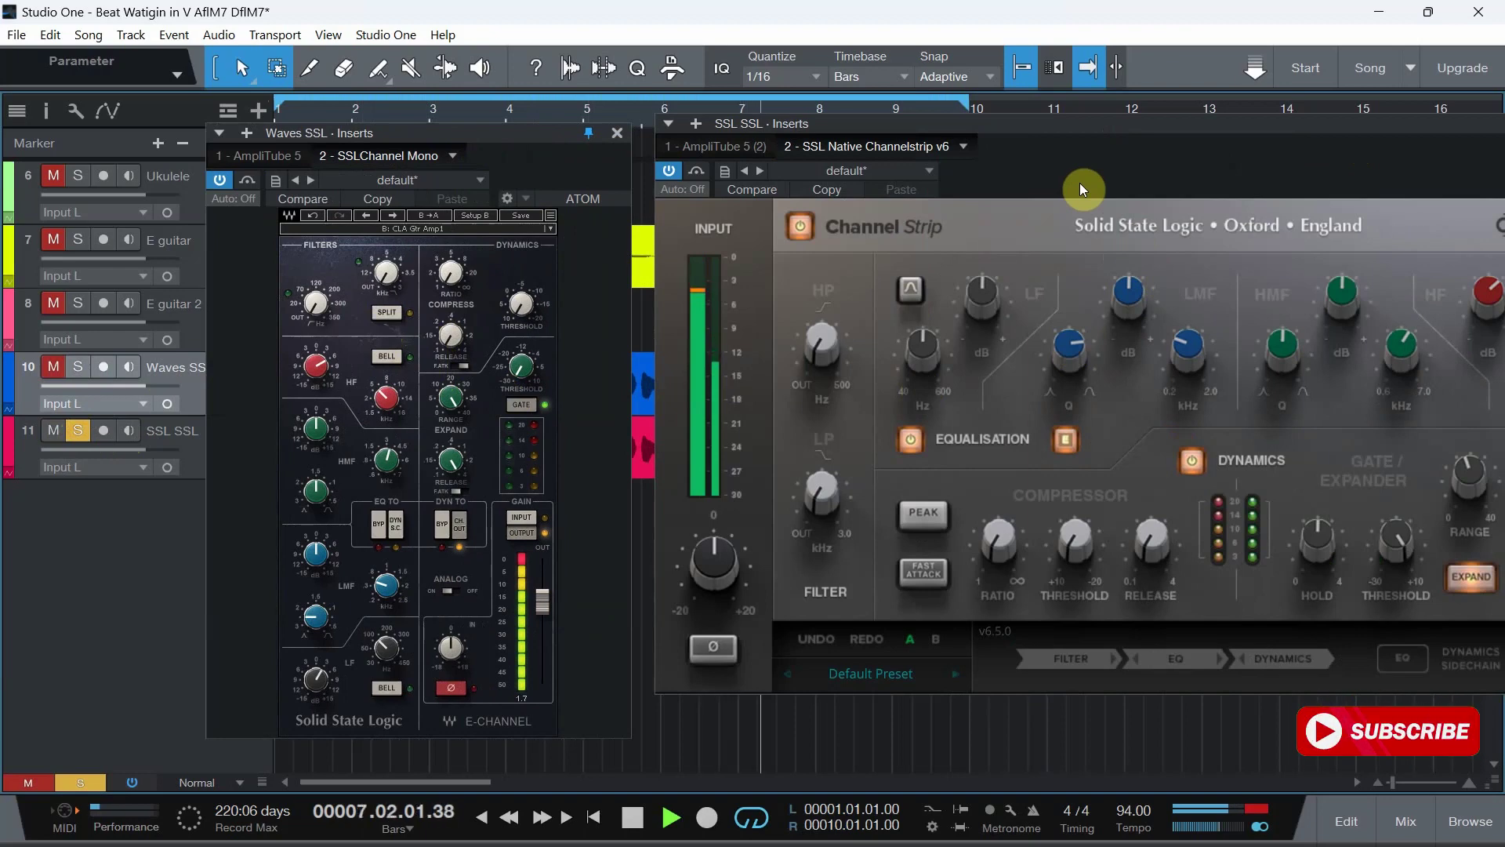
left_click(79, 368)
left_click(80, 431)
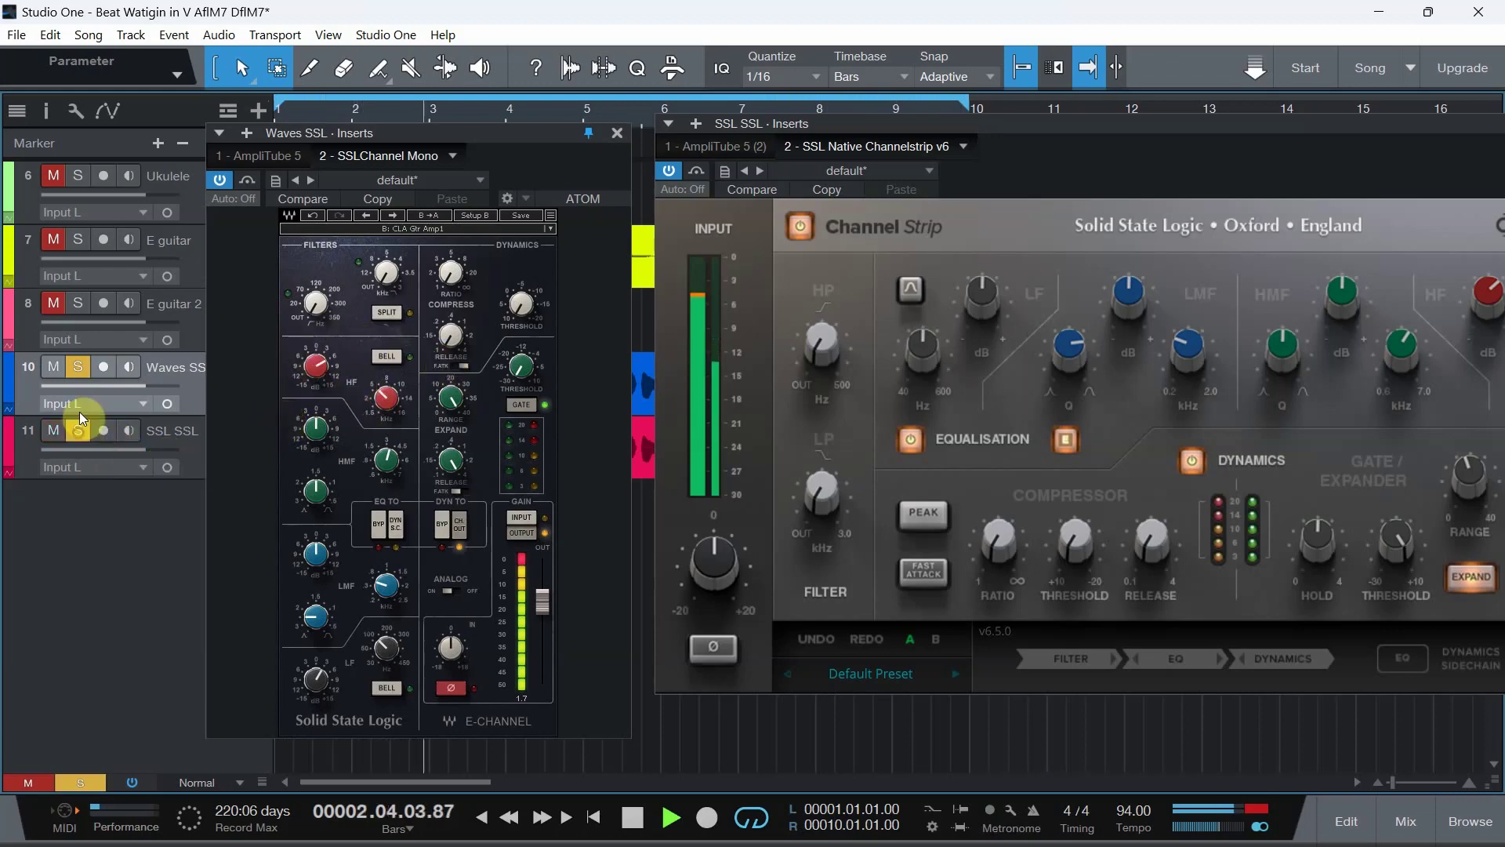
left_click(78, 367)
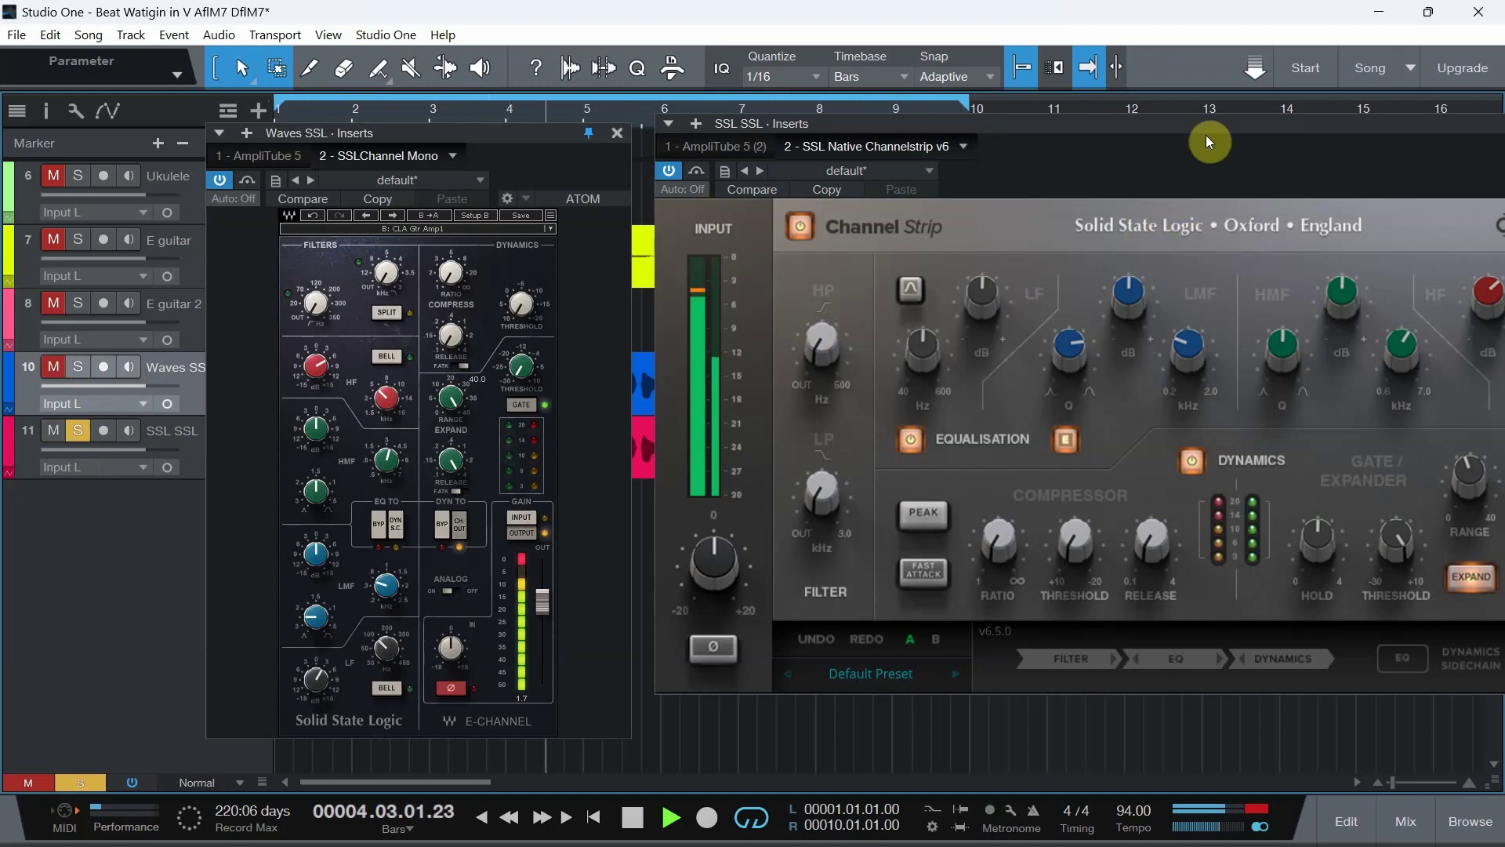
left_click_drag(1193, 128, 991, 15)
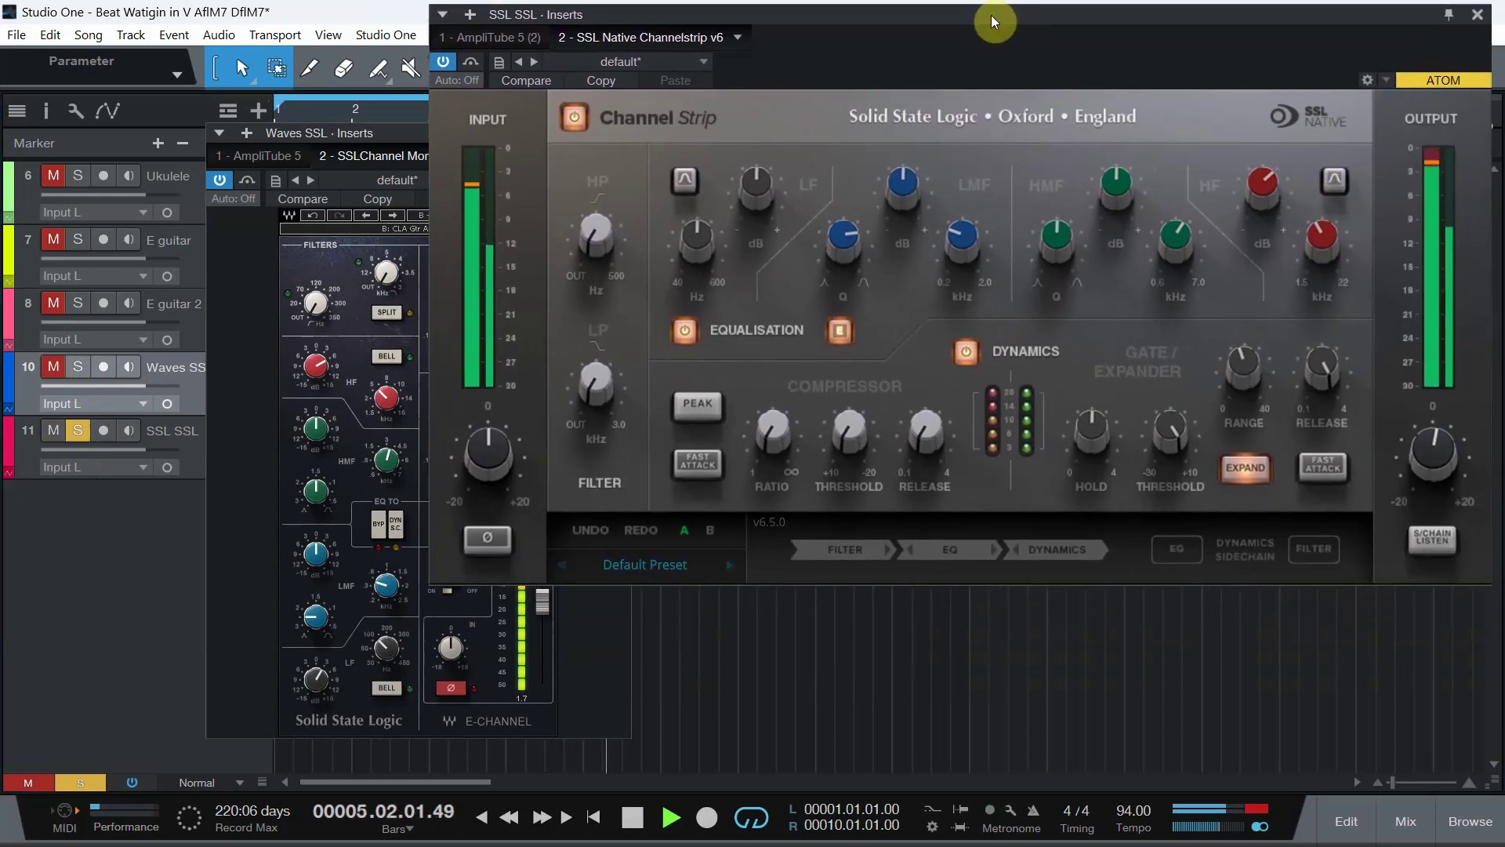
Move solo back to the Waves SSL track with its plugin window in front.
left_click(349, 130)
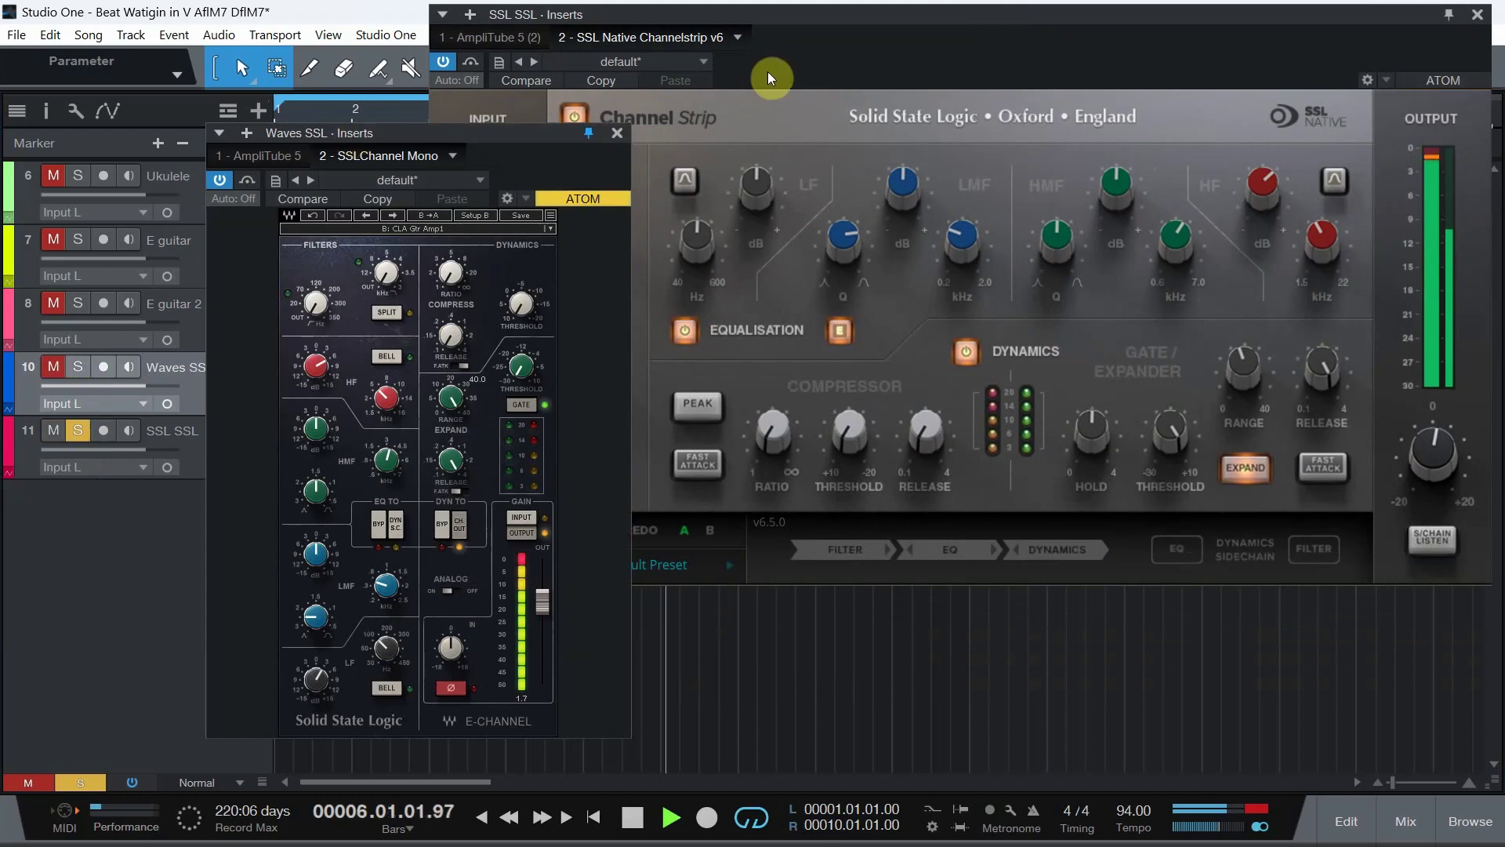
left_click(917, 71)
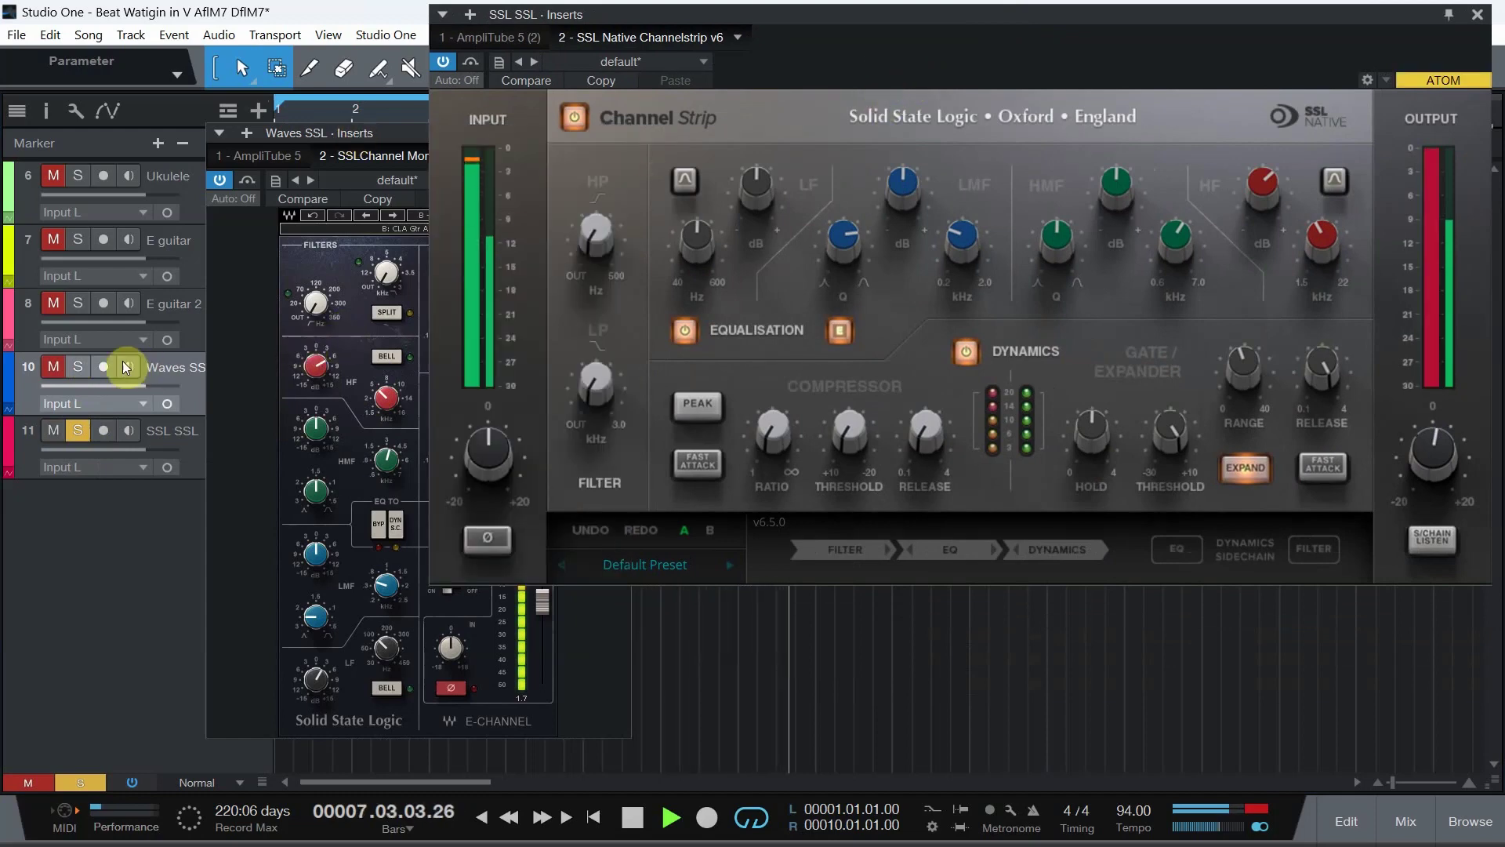
left_click(77, 366)
left_click(78, 429)
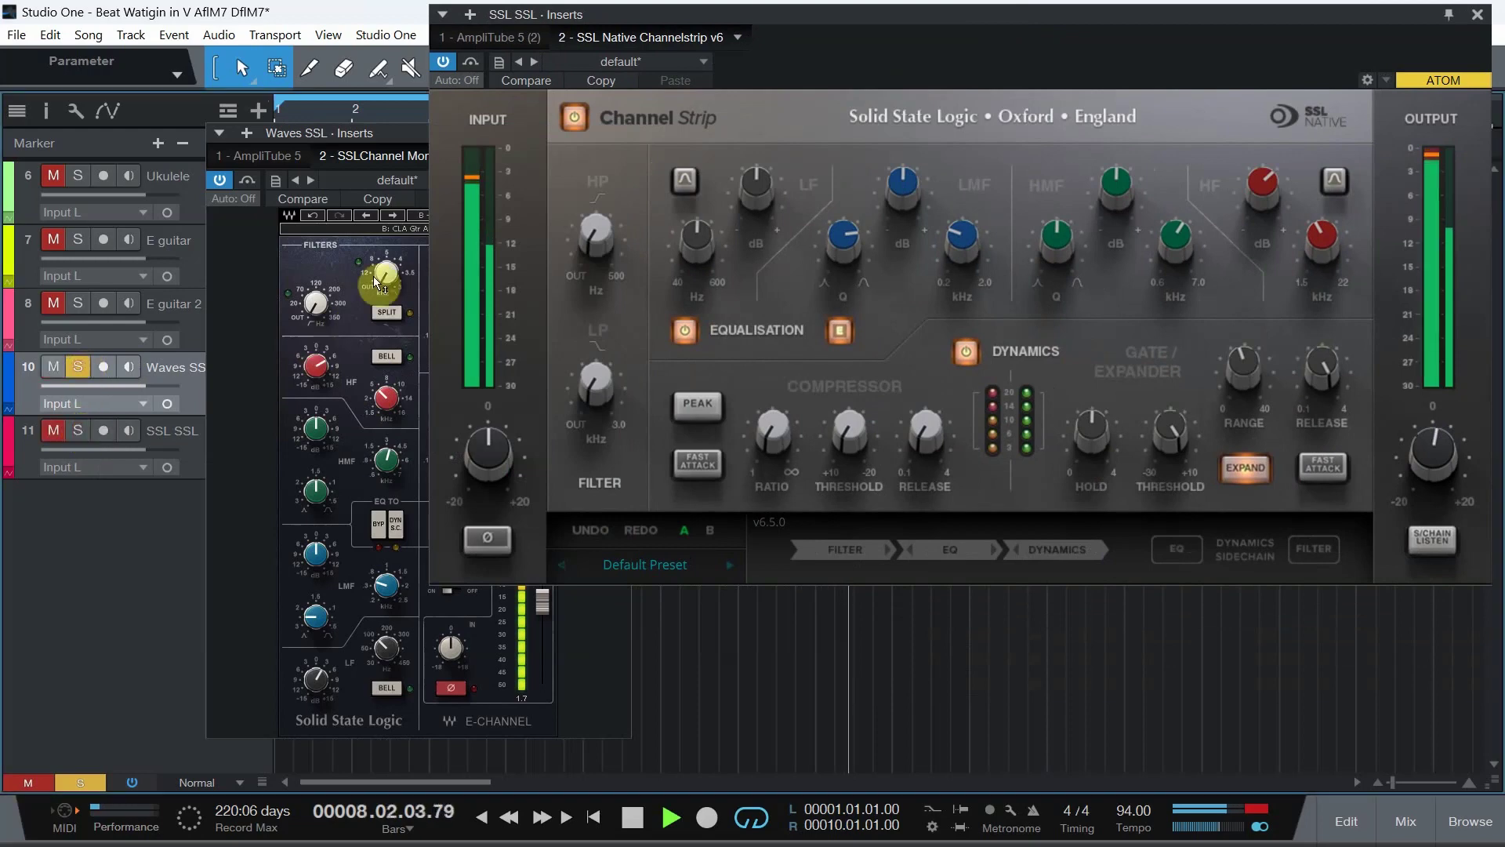
left_click(356, 137)
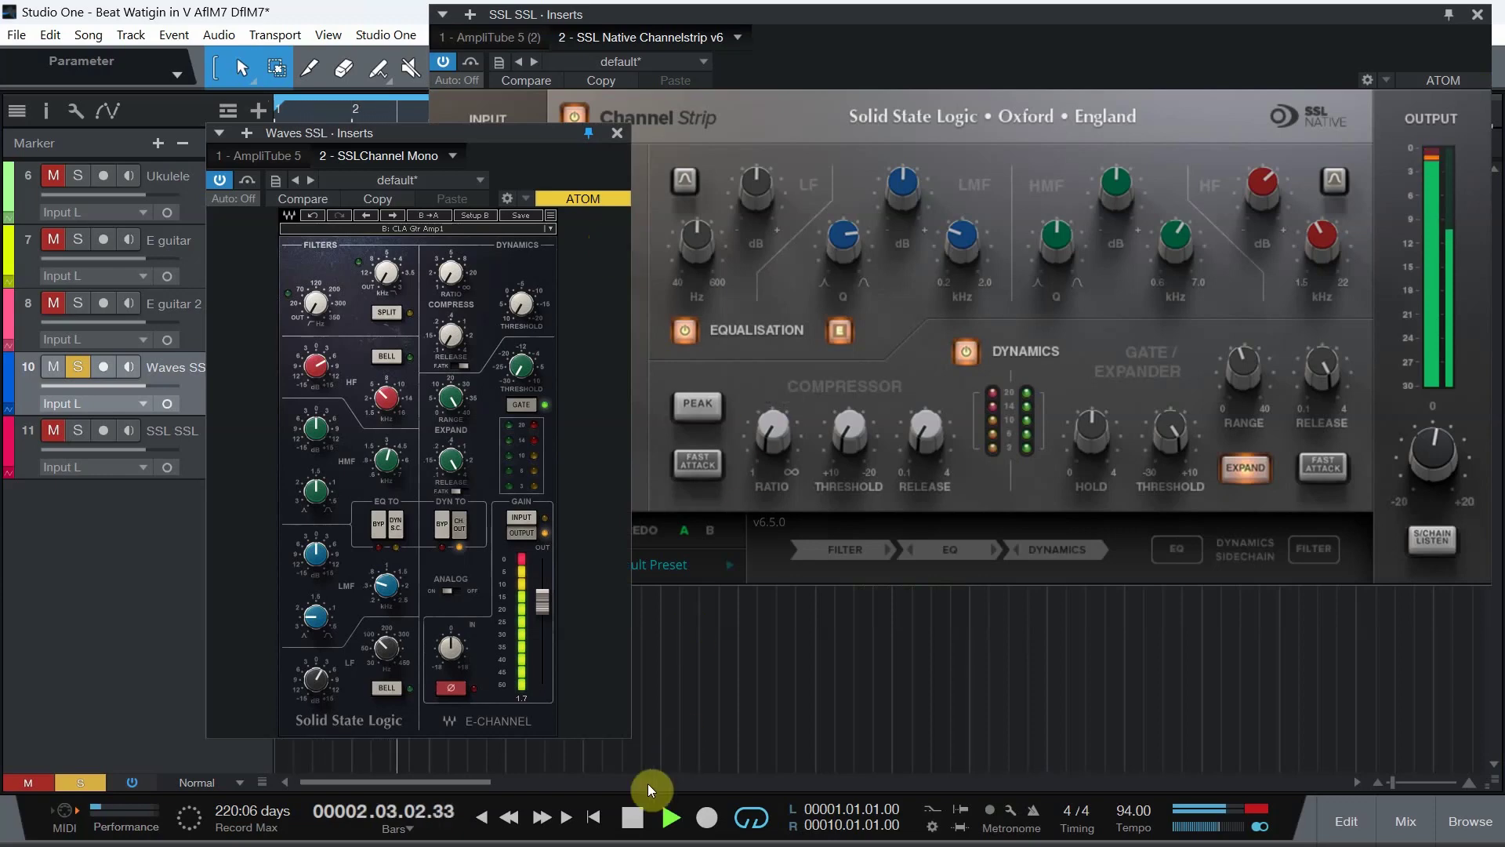
Stop playback, unsolo the Waves SSL track, and close the Waves SSL plugin window.
left_click(635, 815)
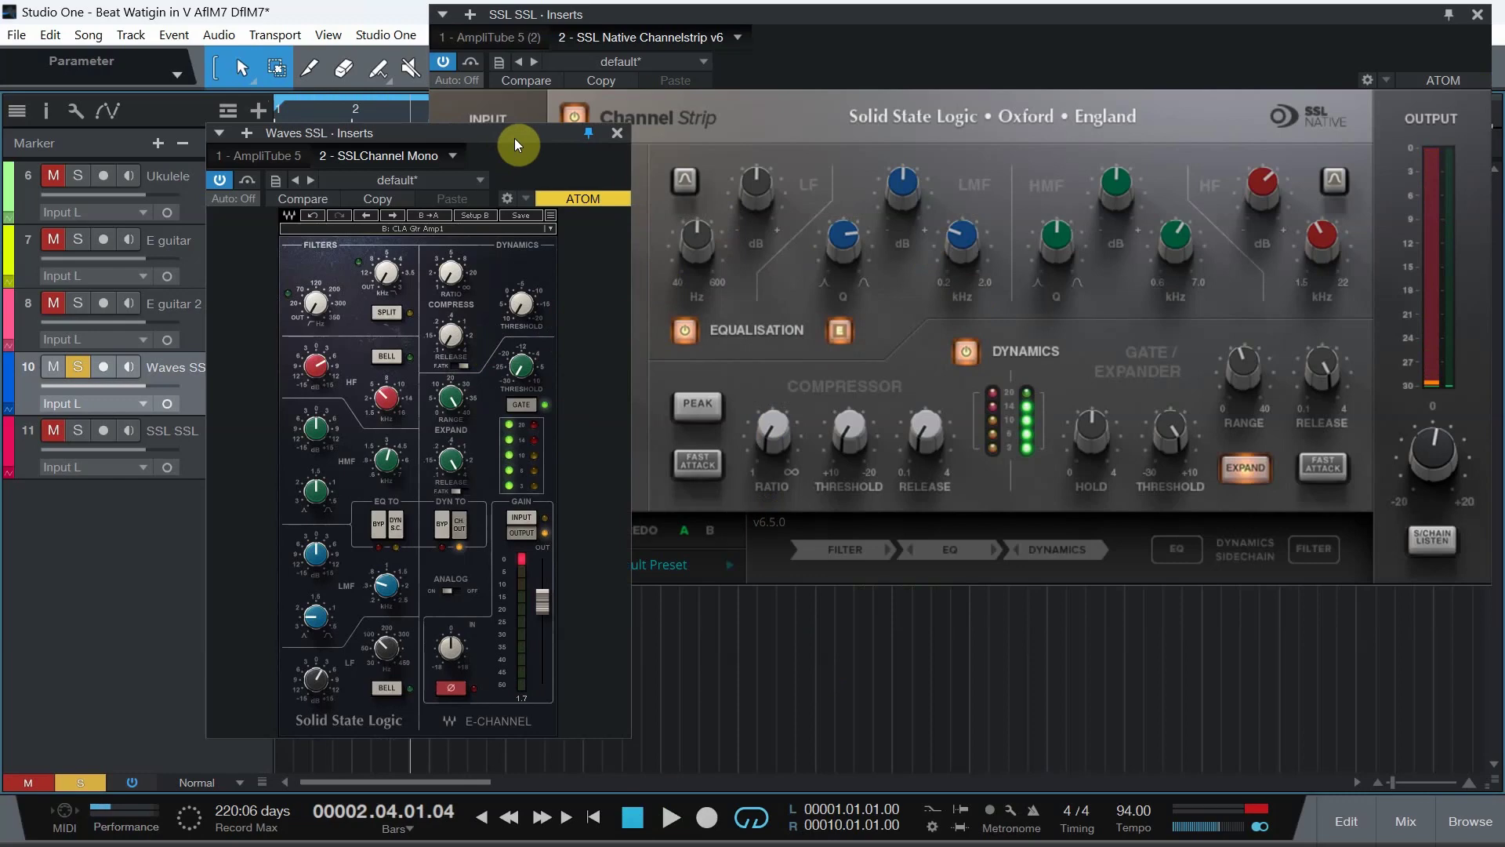
left_click(937, 72)
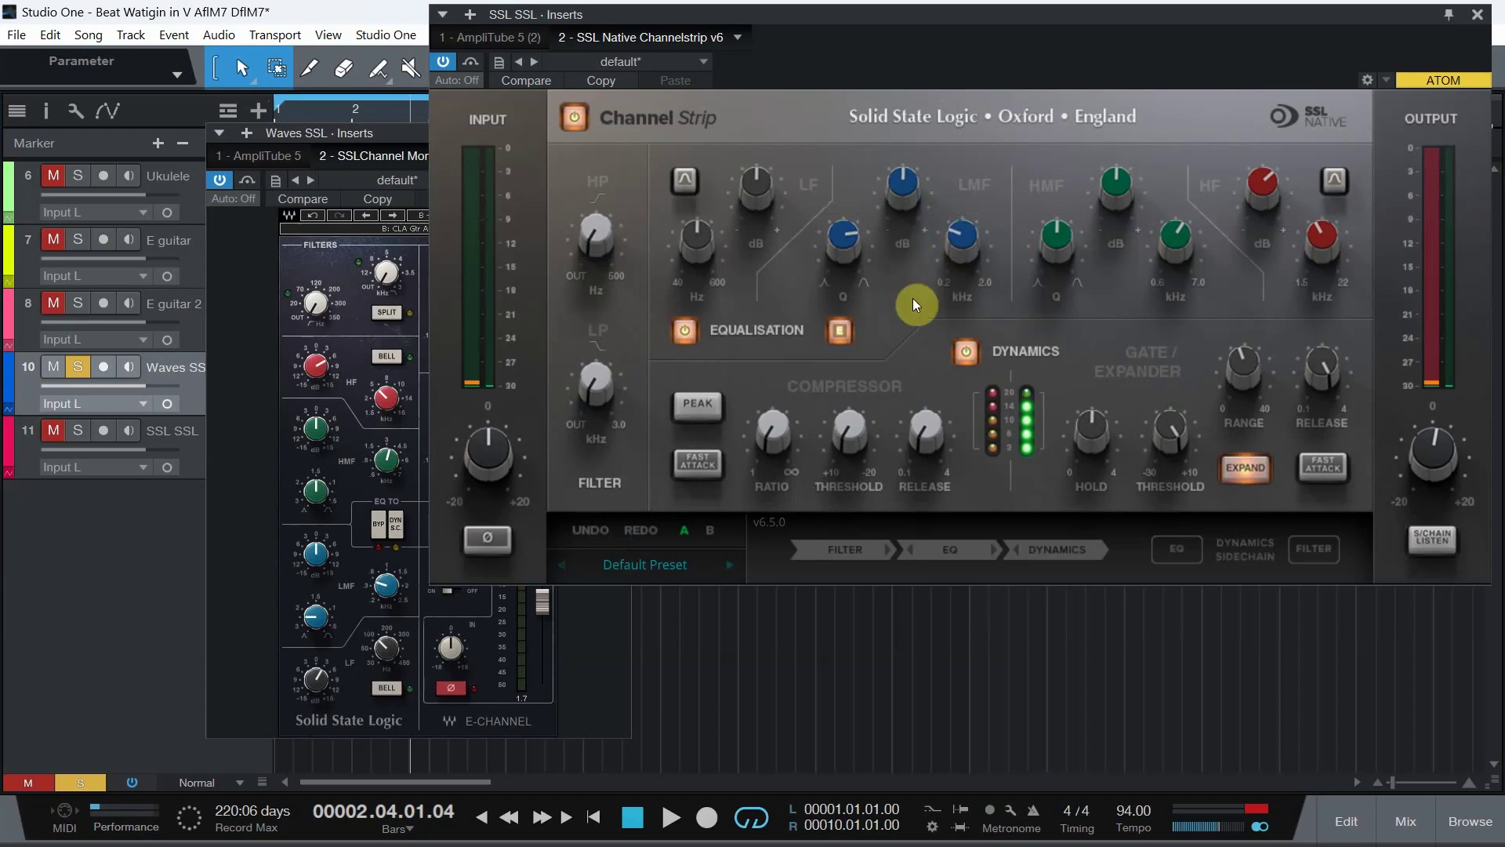
left_click(356, 131)
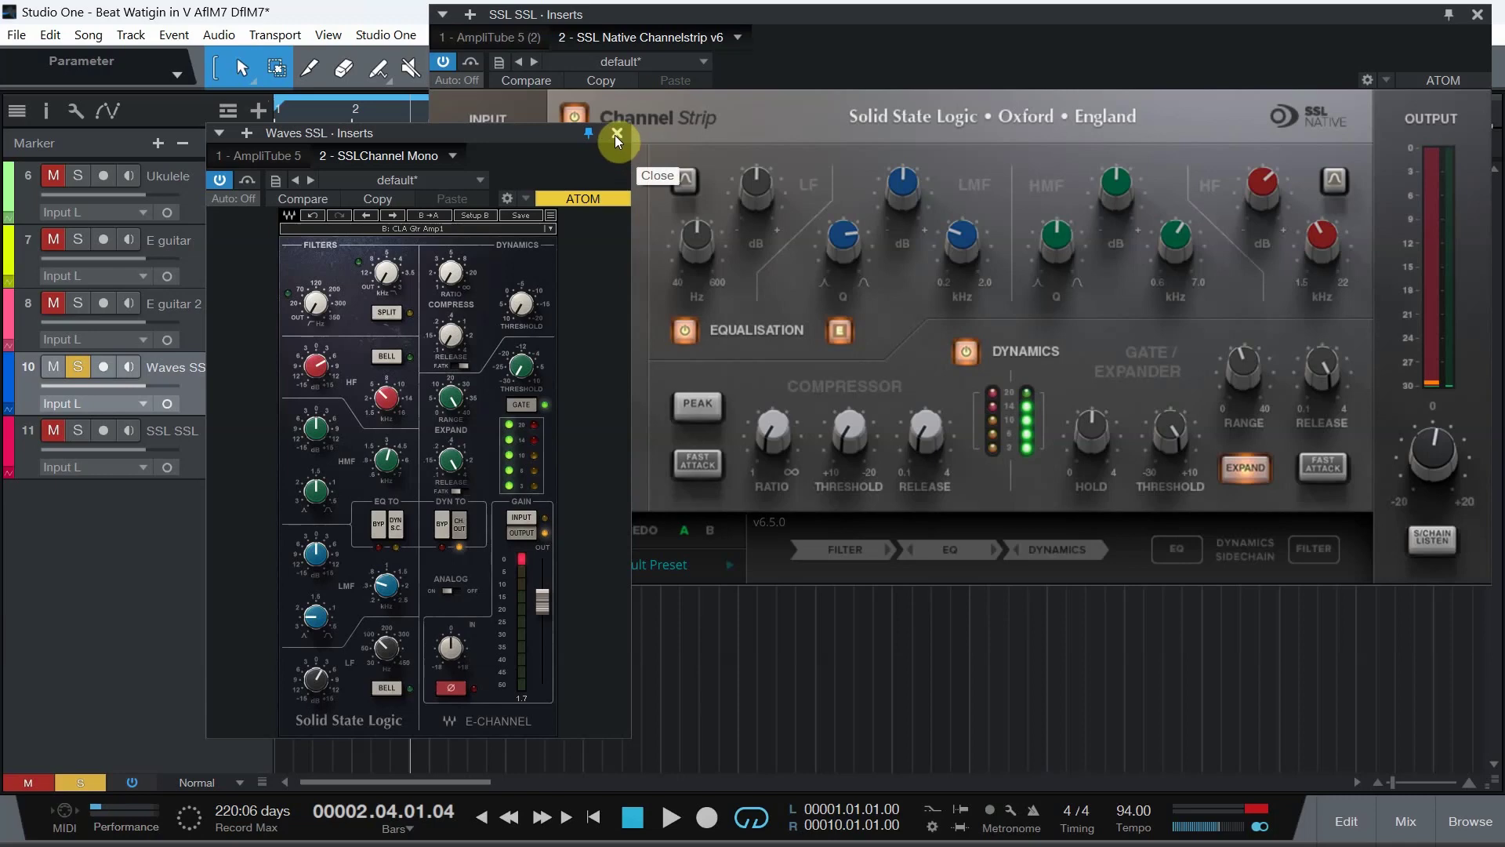
left_click(58, 372)
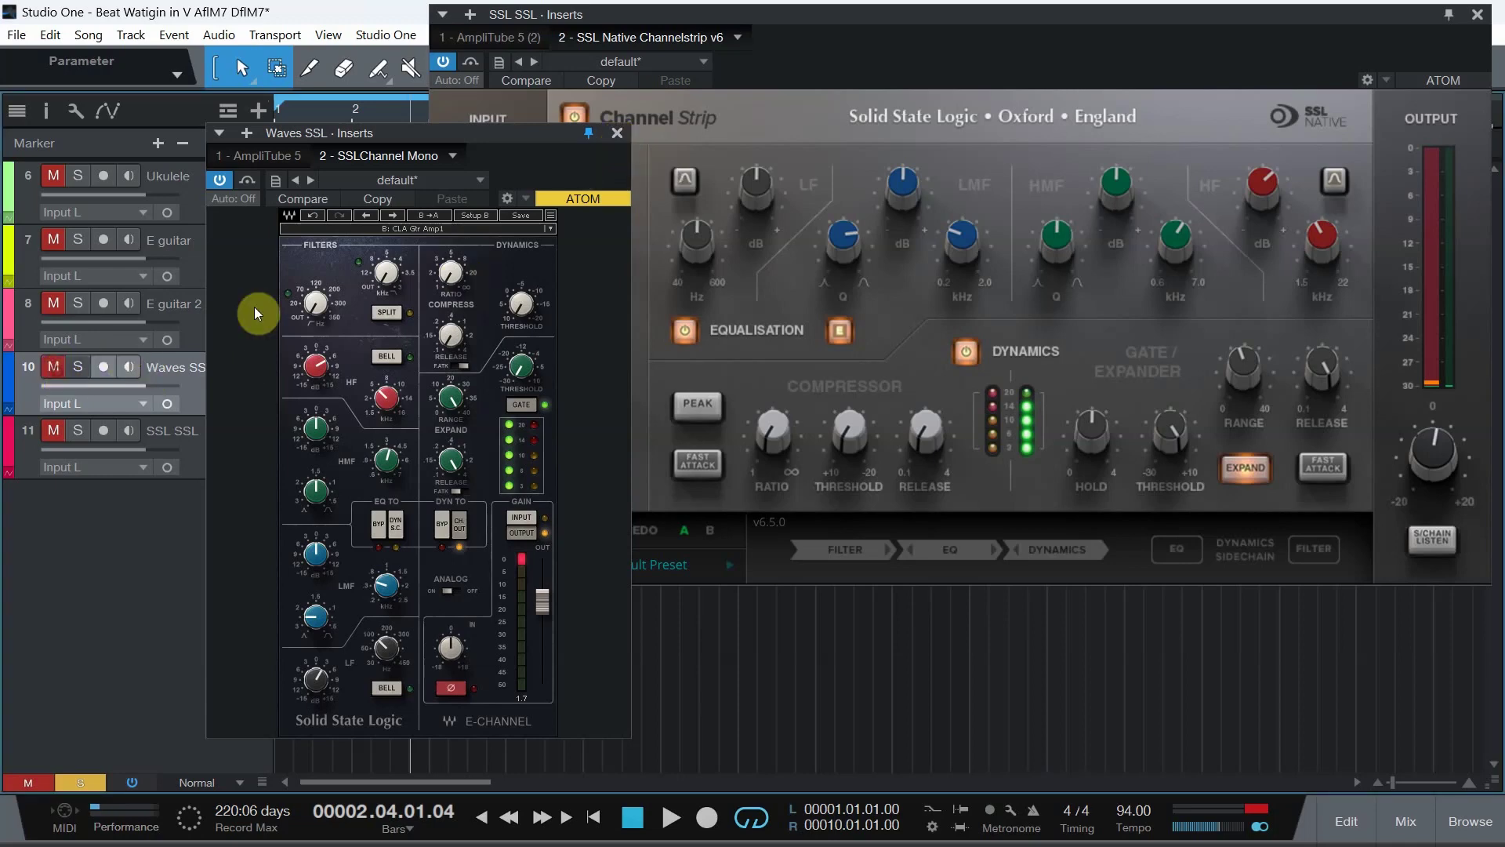
left_click(616, 134)
Close the guitar plugin window, solo Ukulele and E guitar 2, and move Bus 1's window lower.
left_click(1475, 17)
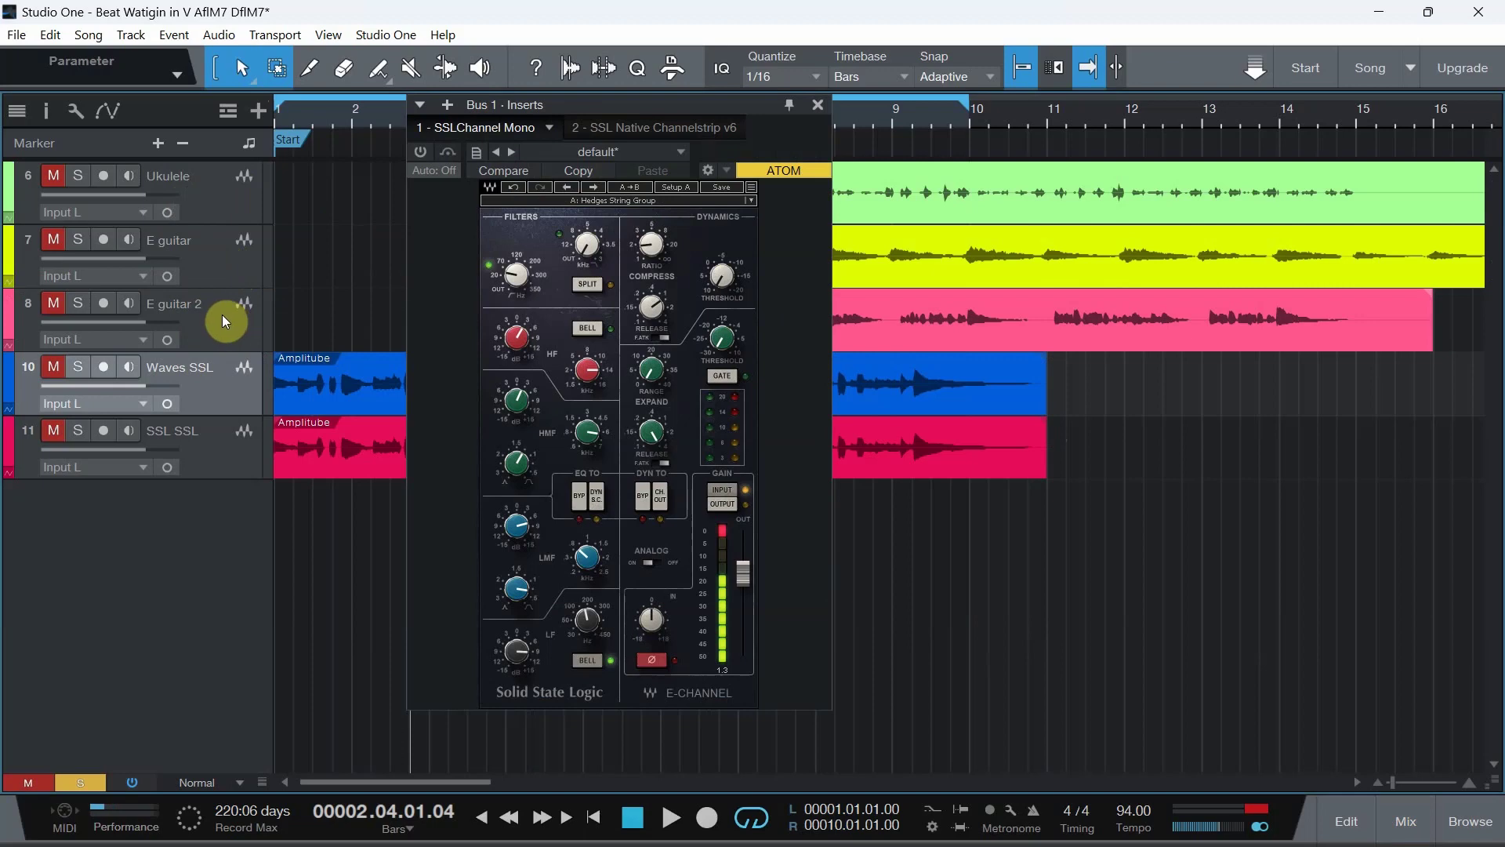
left_click(76, 179)
left_click(78, 303)
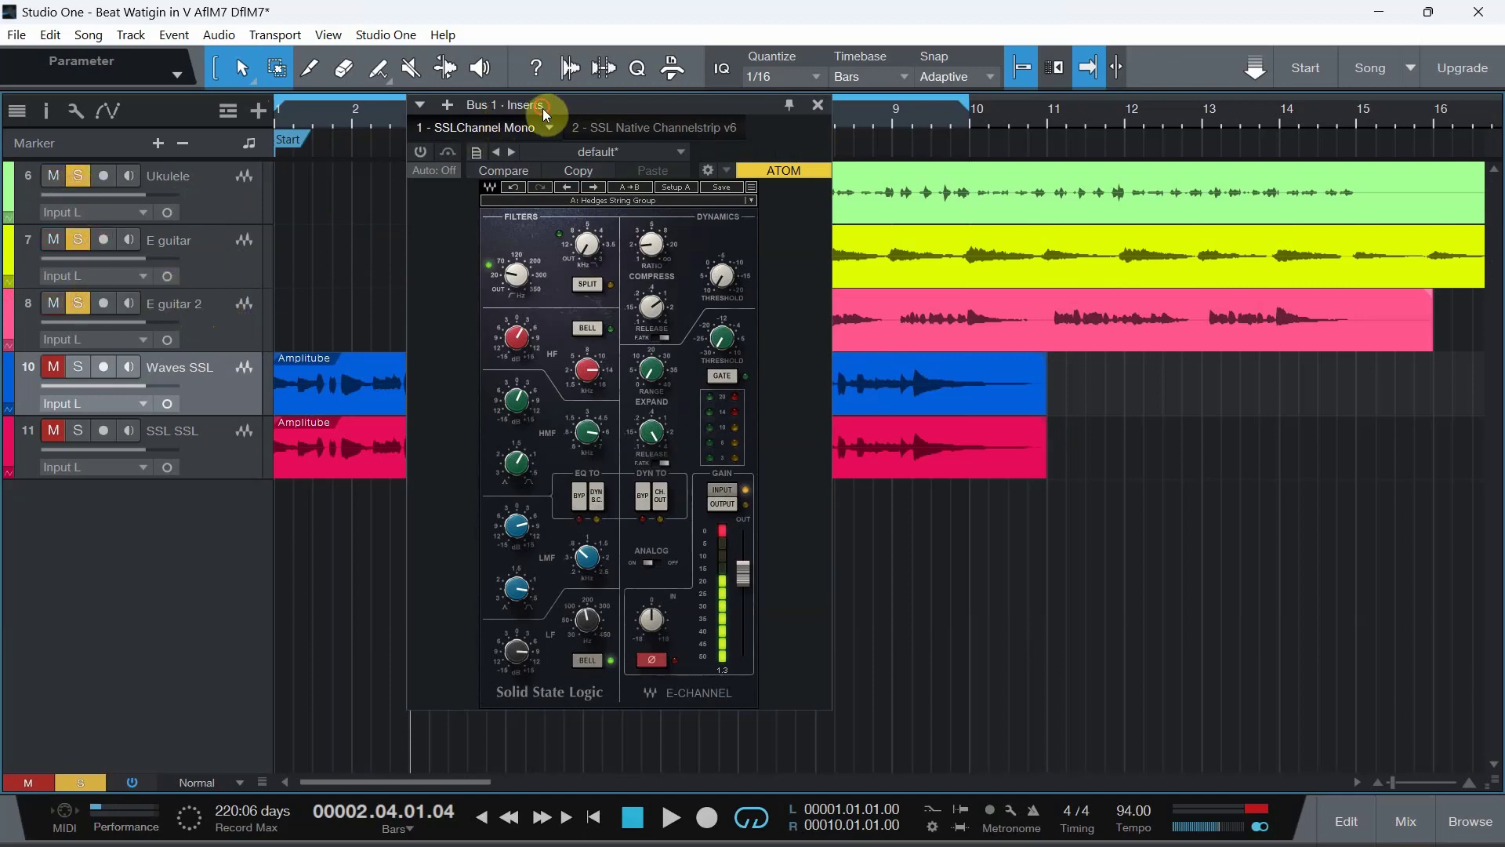
left_click_drag(543, 108, 416, 332)
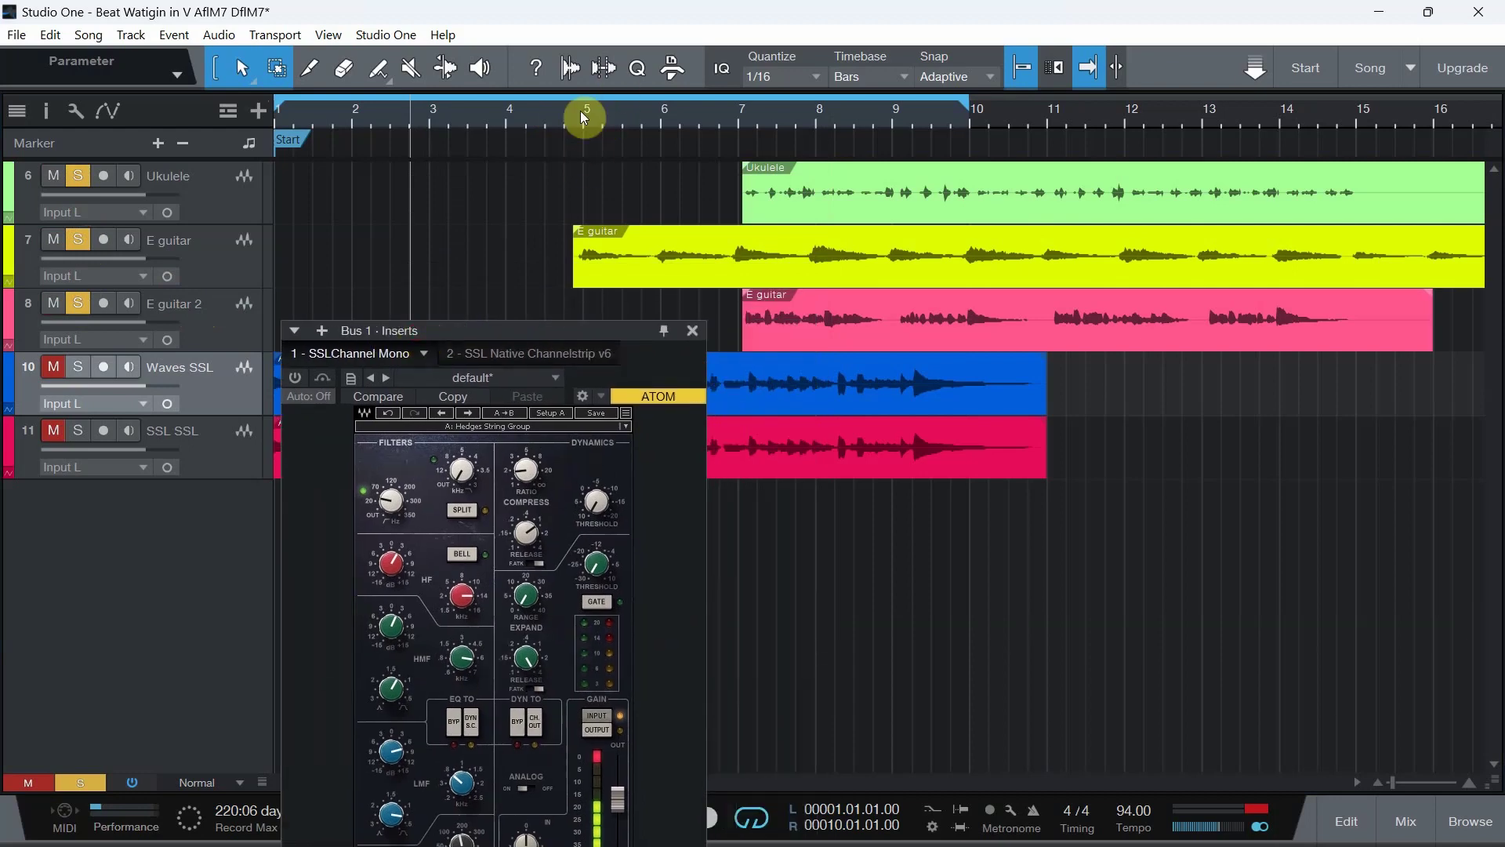
Loop bars 5–15 and view Bus 1's SSL Native Channel Strip, then the Waves E-Channel.
left_click_drag(594, 92, 1371, 237)
left_click_drag(525, 330, 607, 141)
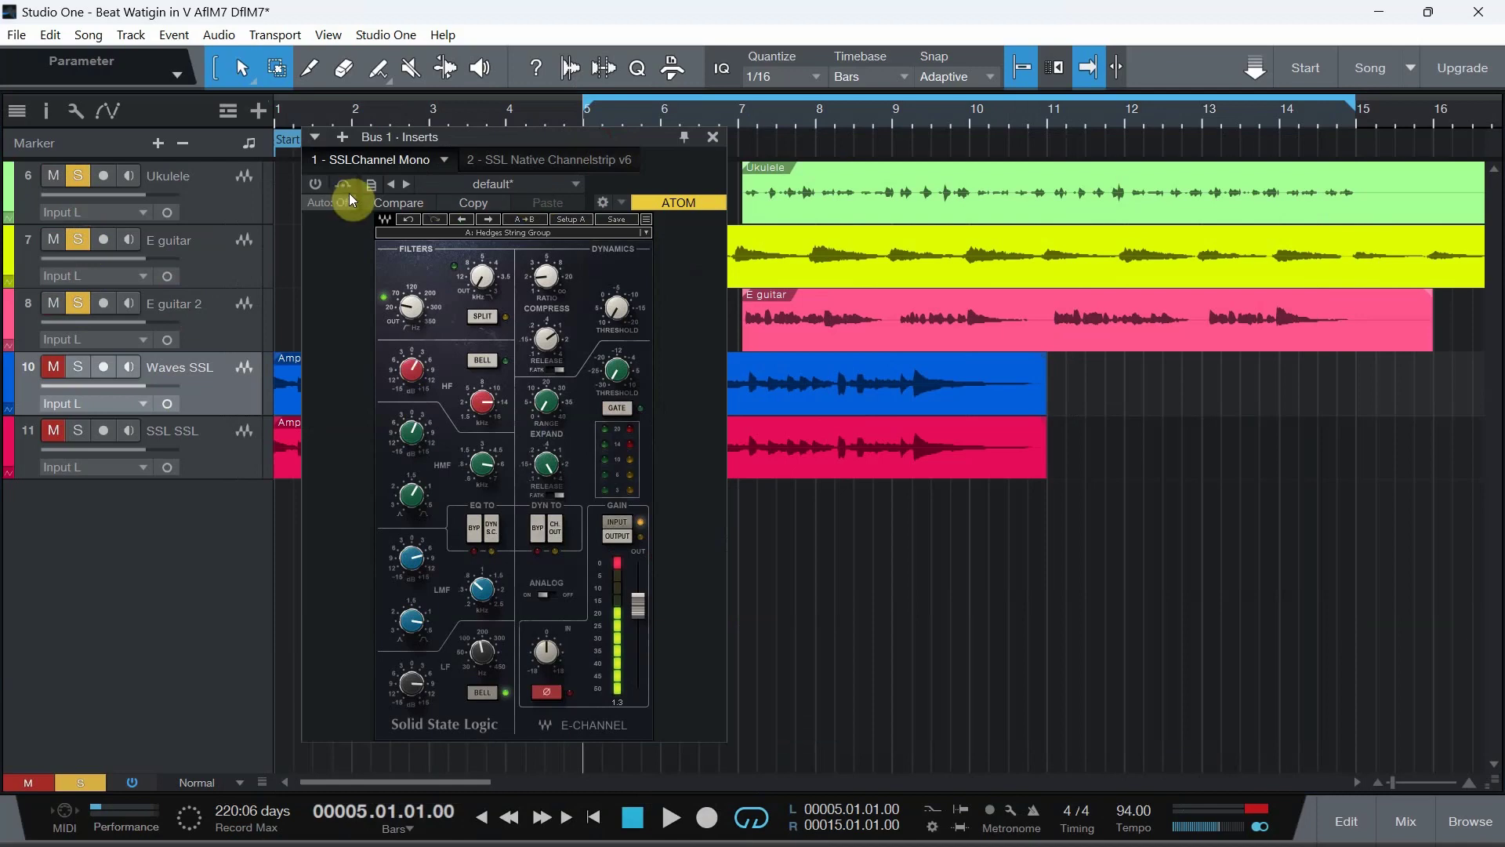
left_click(534, 161)
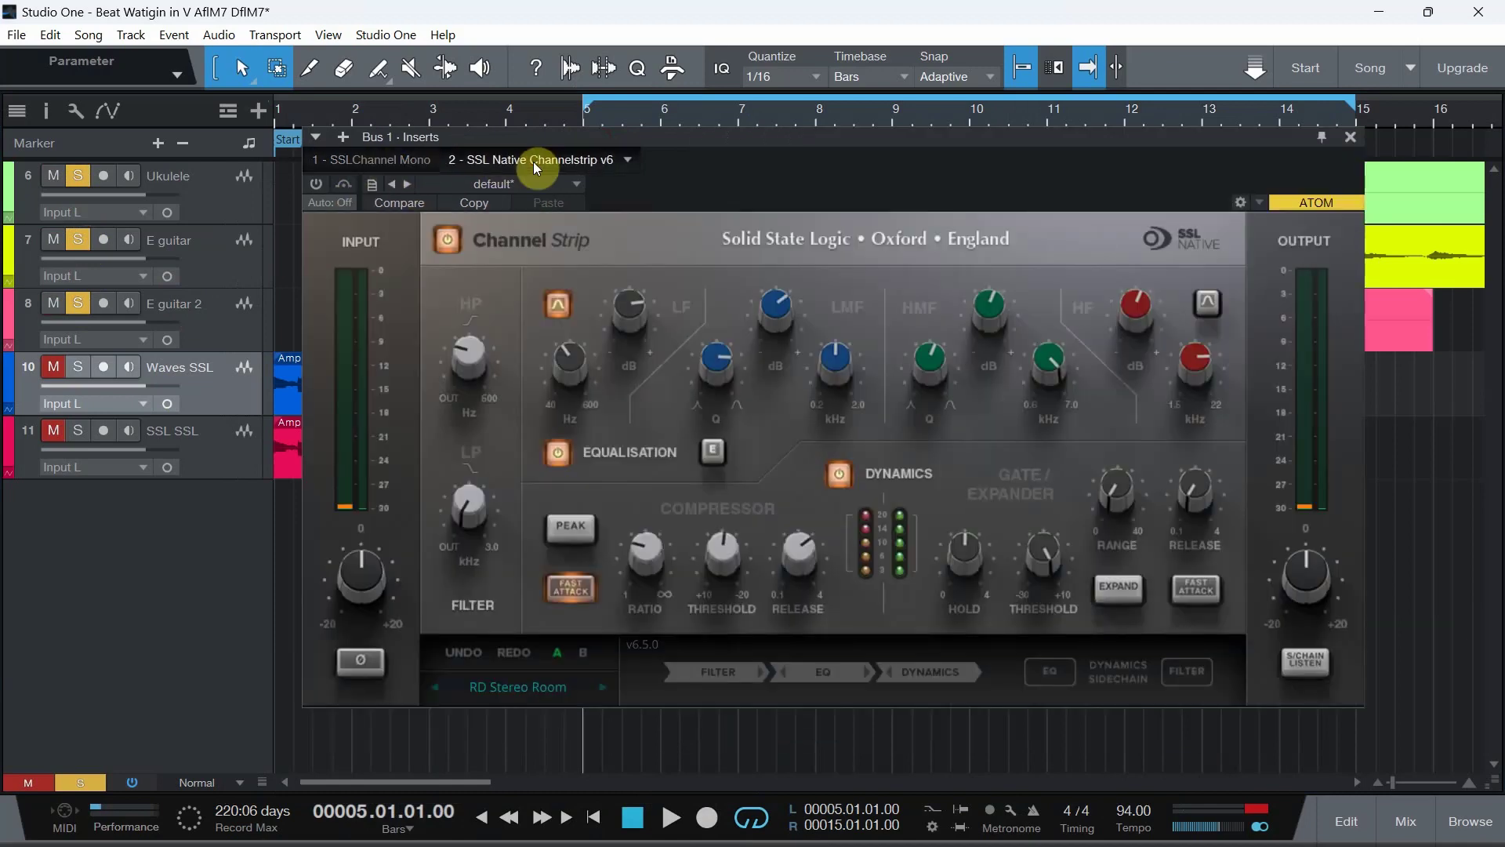
left_click(375, 160)
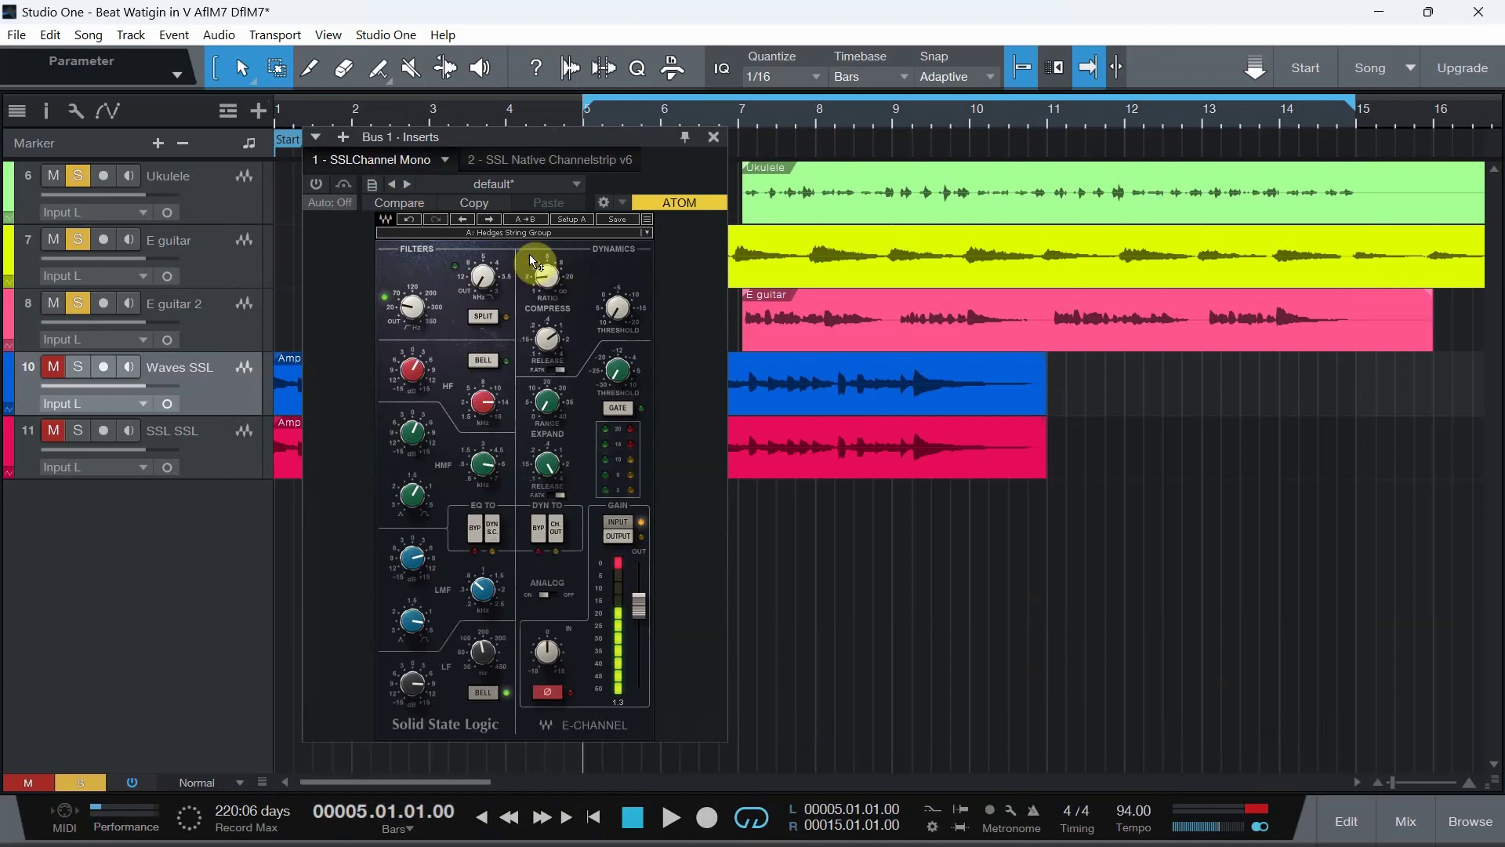
Check the E-Channel's Hedges String Group preset, then show Bus 1's SSL Native Channelstrip v6.
left_click(646, 233)
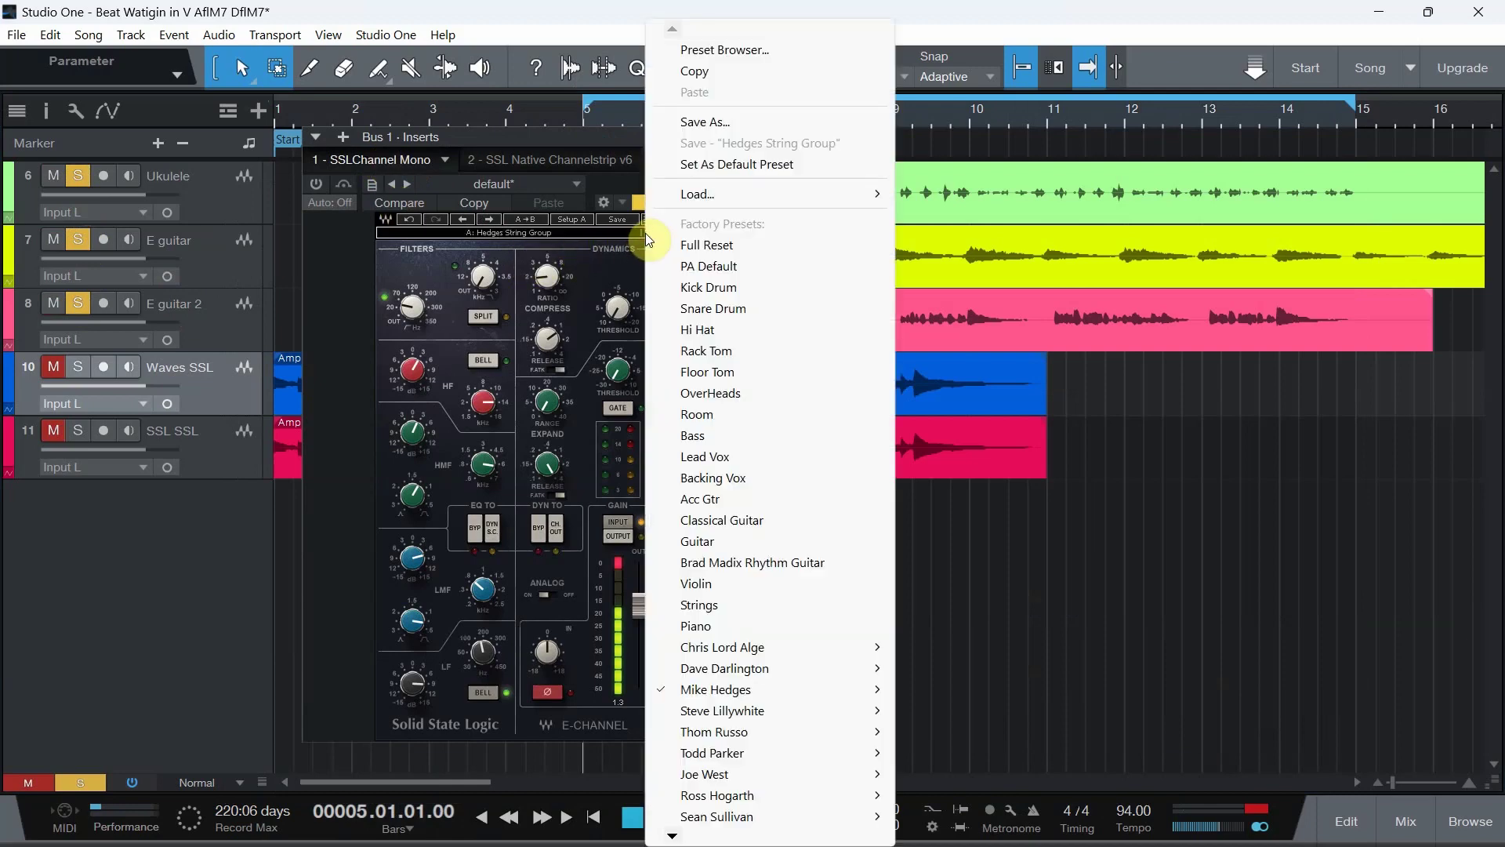
mouse_move(722, 696)
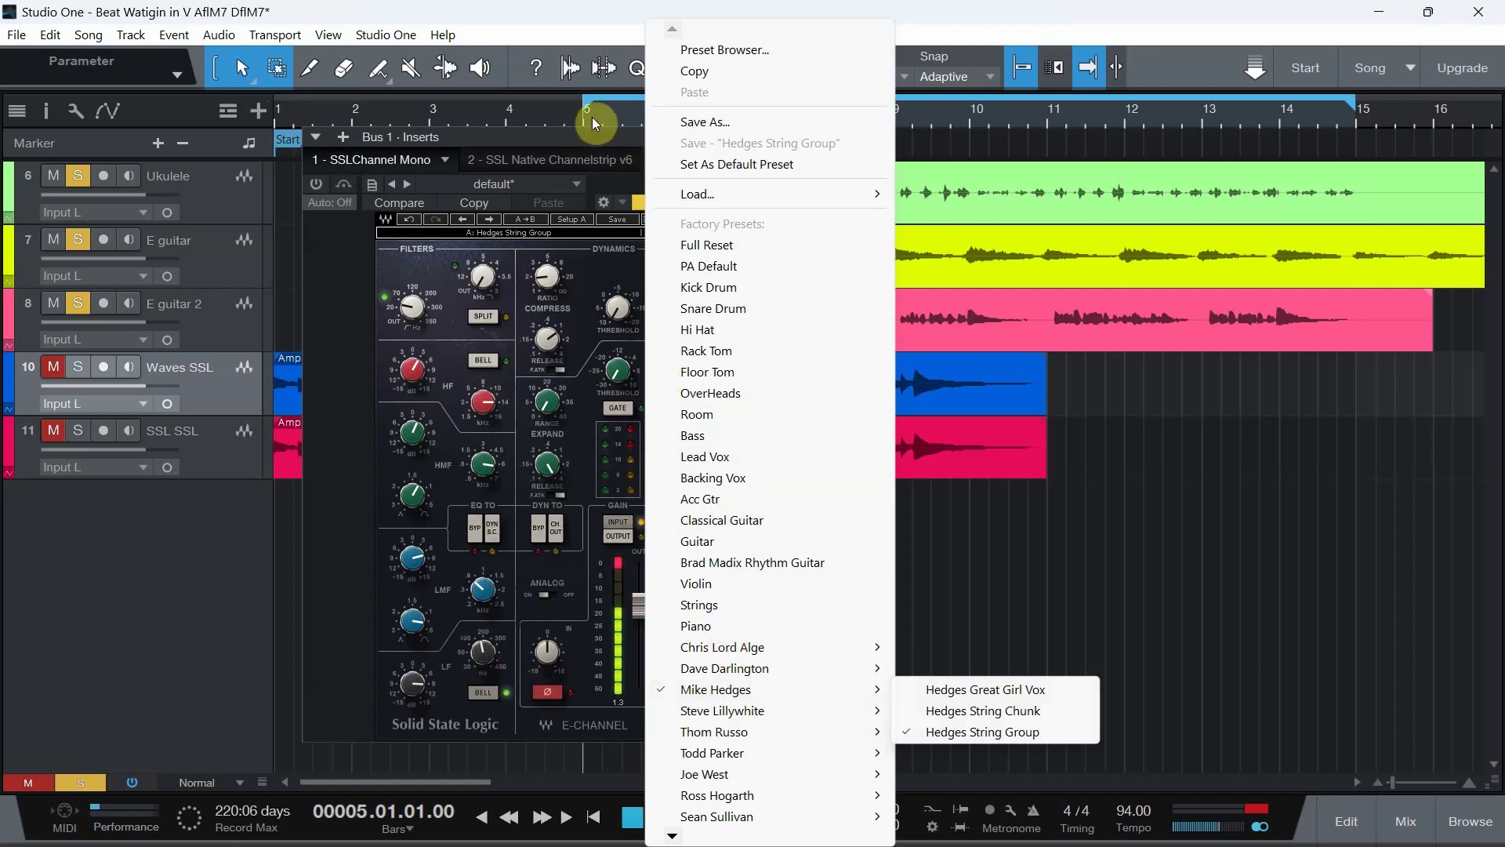
left_click(547, 161)
left_click(548, 161)
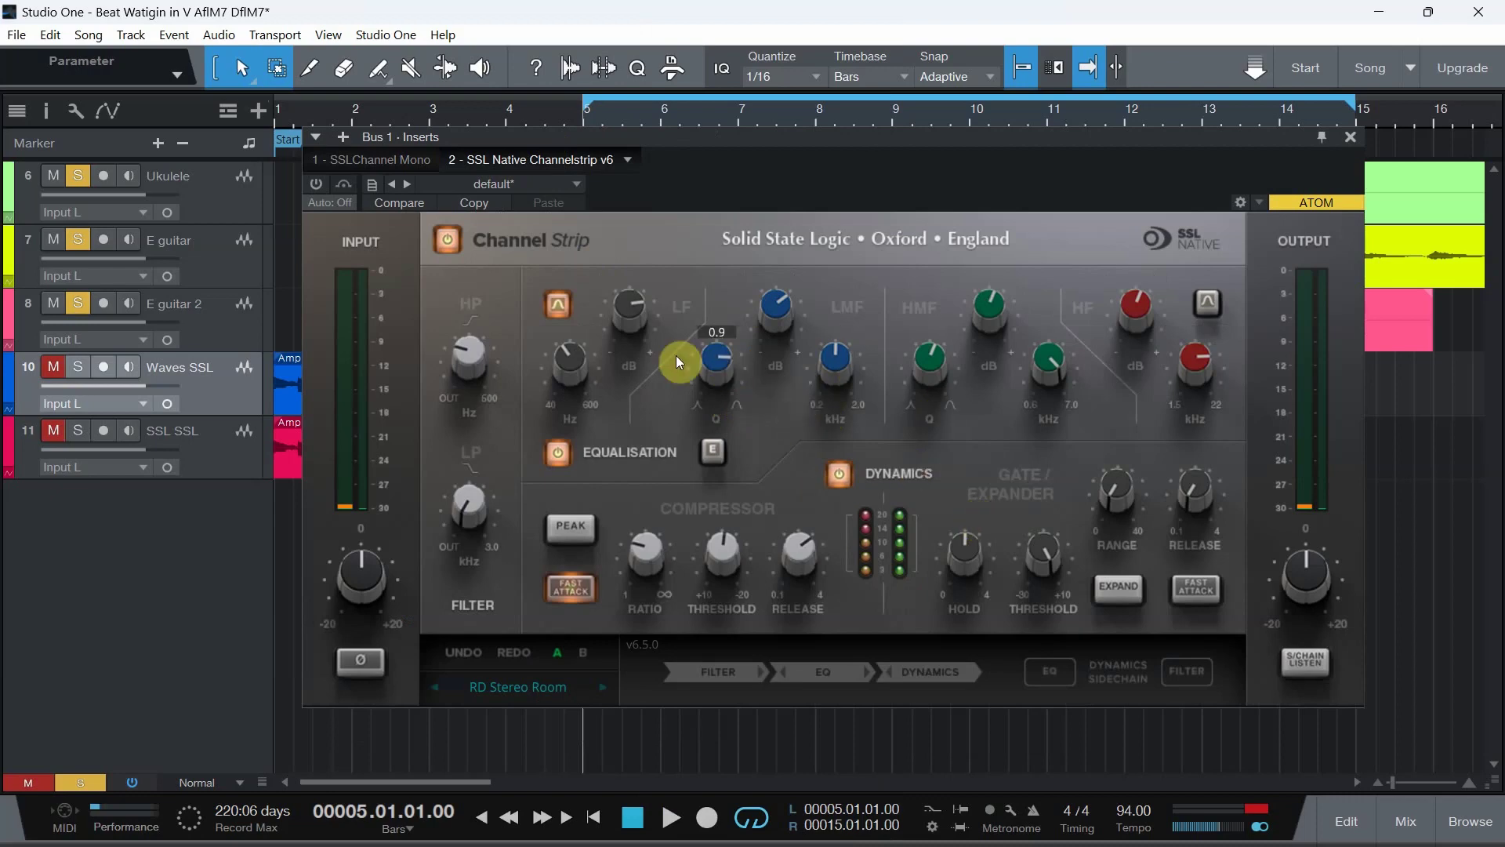
Alternate Bus 1 between SSLChannel Mono and SSL Native Channelstrip v6, ending on Waves, window moved clear.
left_click(362, 160)
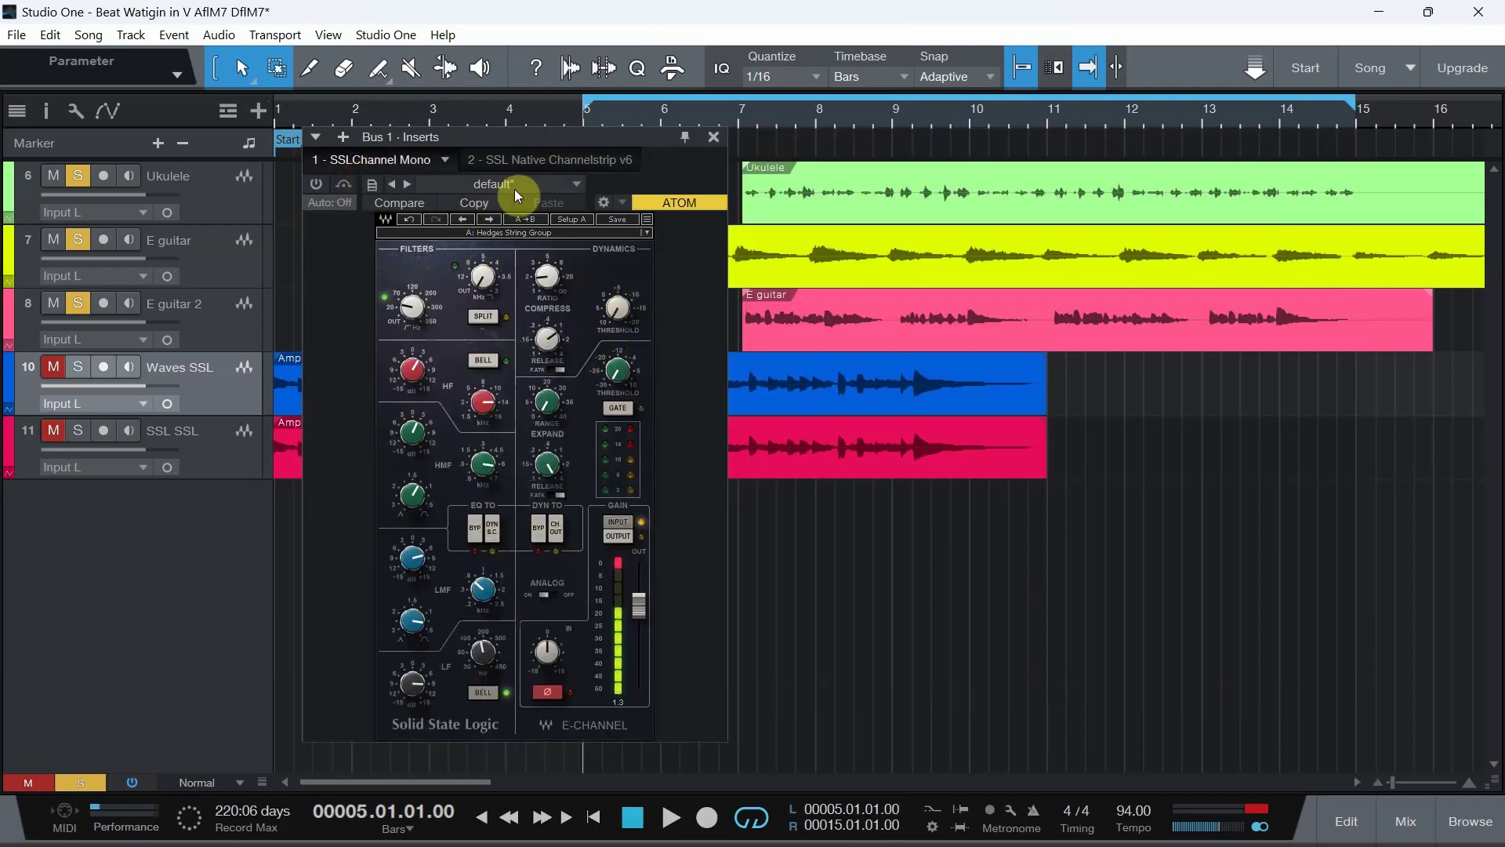
left_click(543, 160)
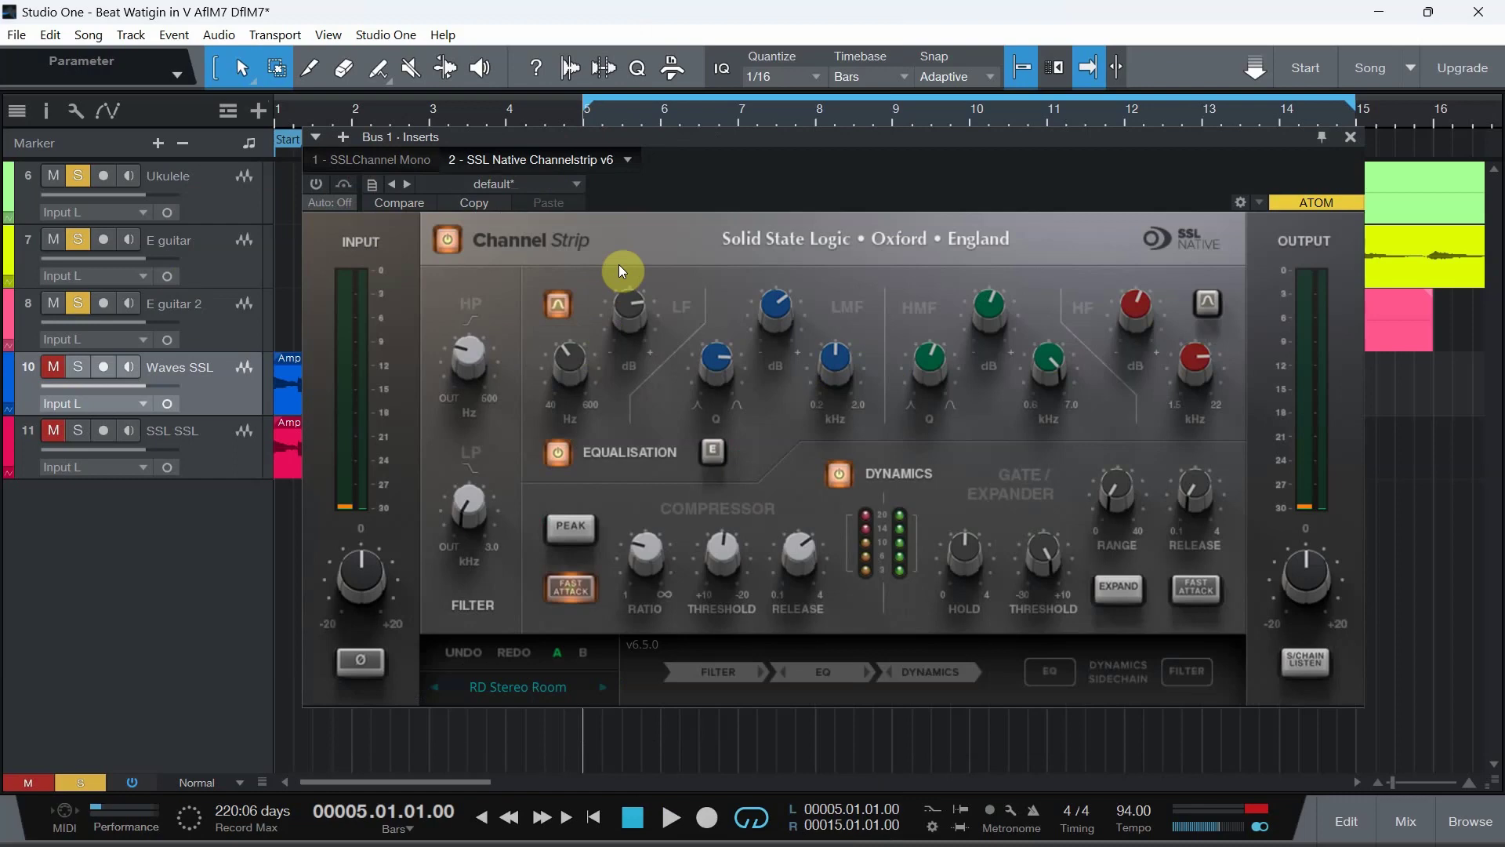
left_click(399, 161)
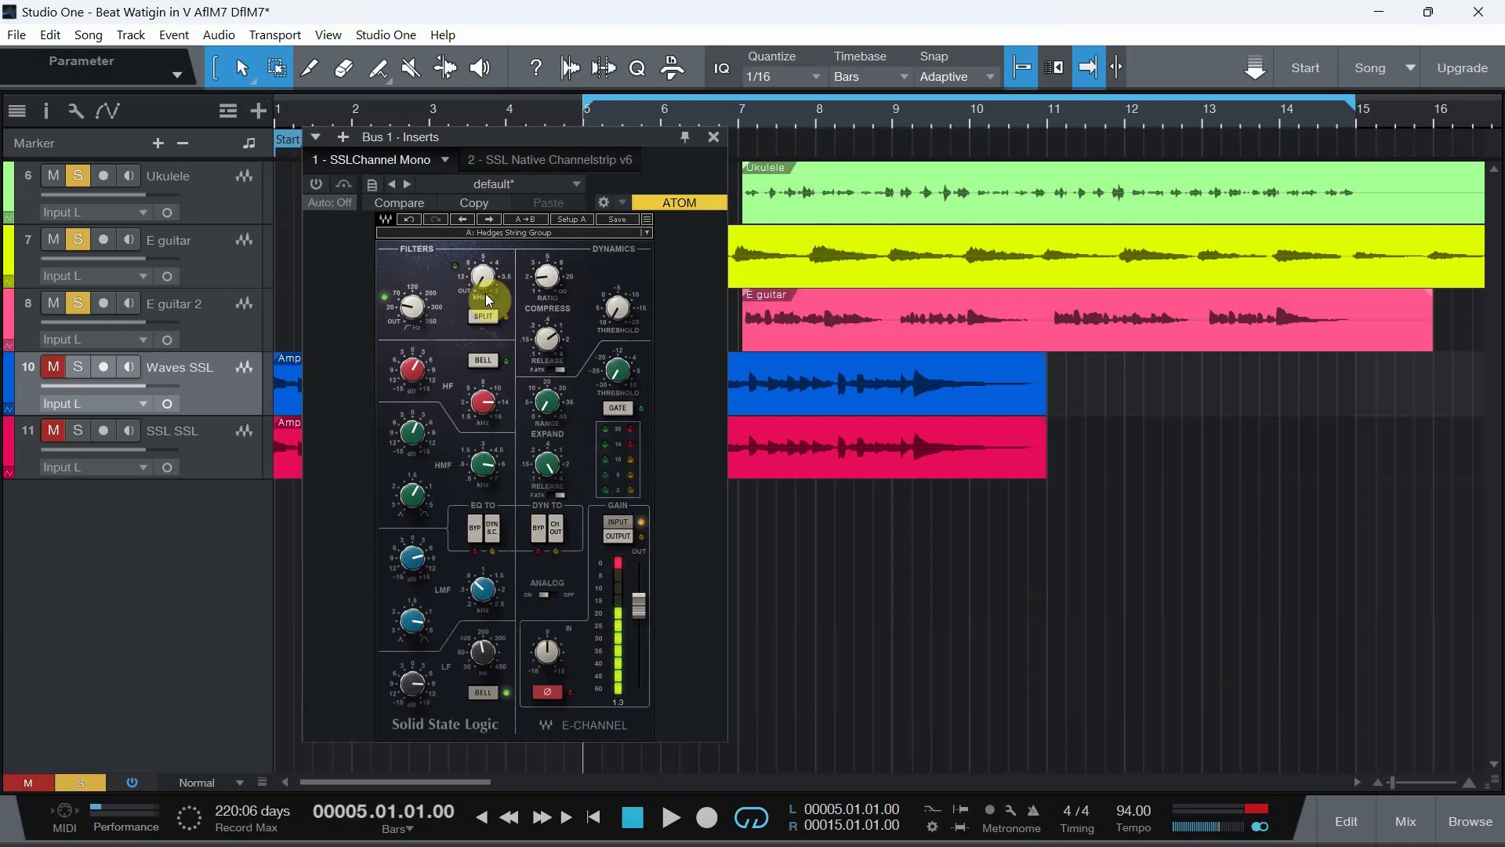
left_click(580, 161)
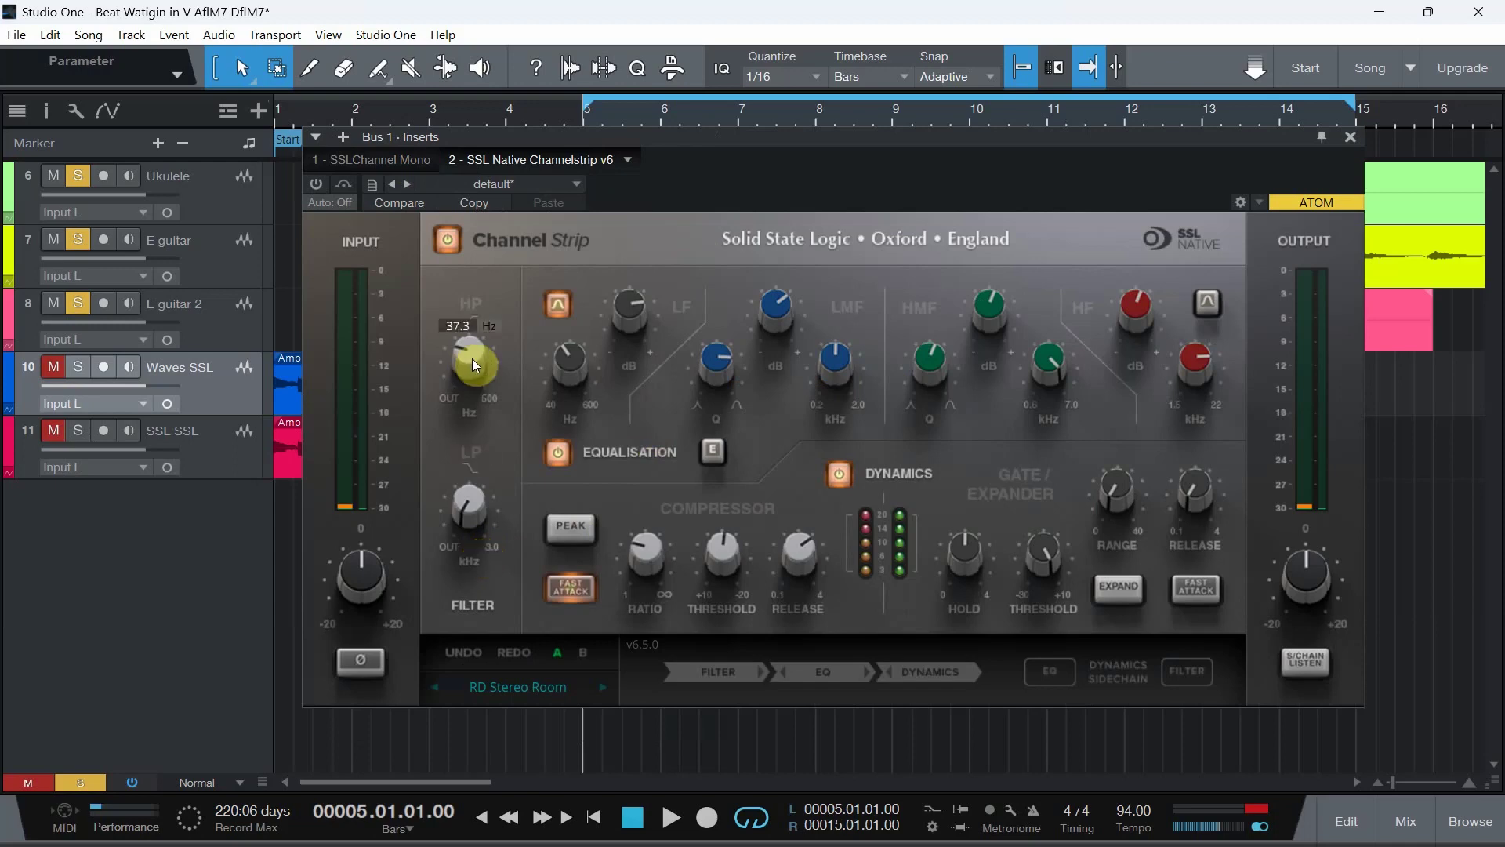
left_click(387, 165)
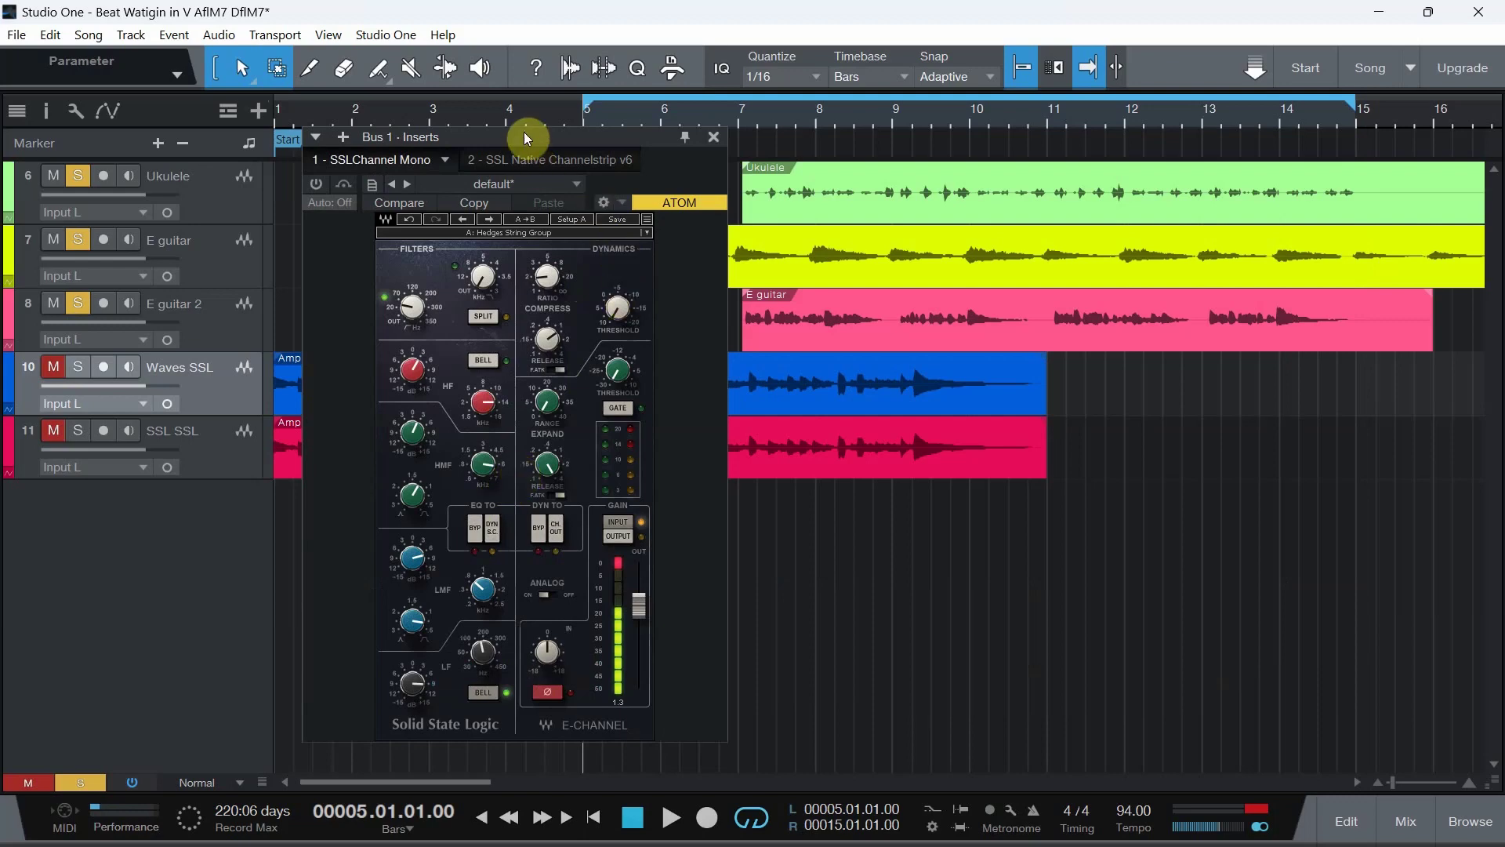
left_click_drag(525, 139, 361, 95)
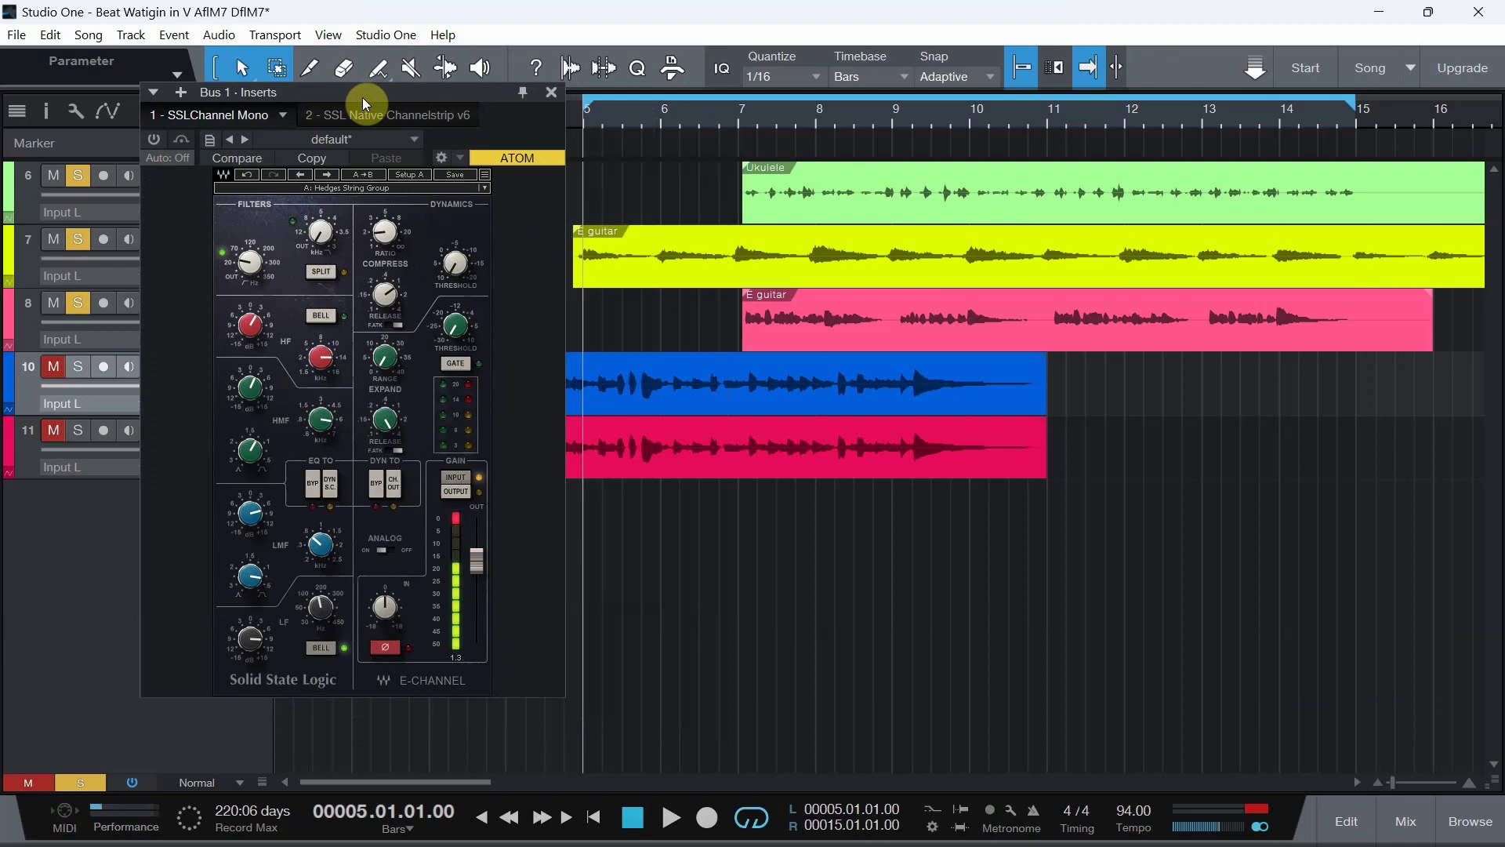
Start playback and switch Bus 1's Waves SSLChannel Mono insert on.
key("space")
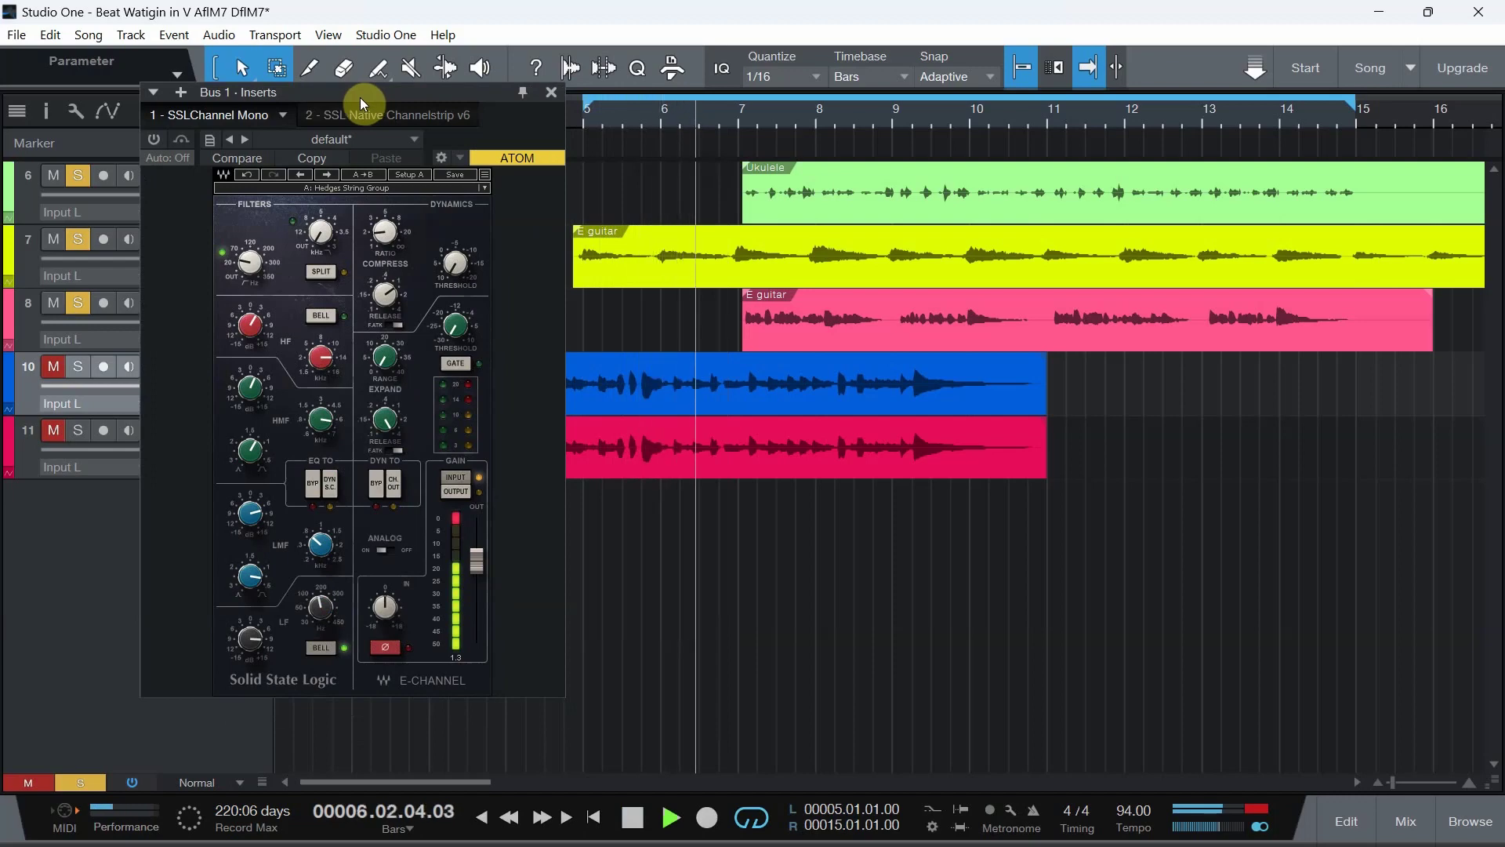
left_click(154, 140)
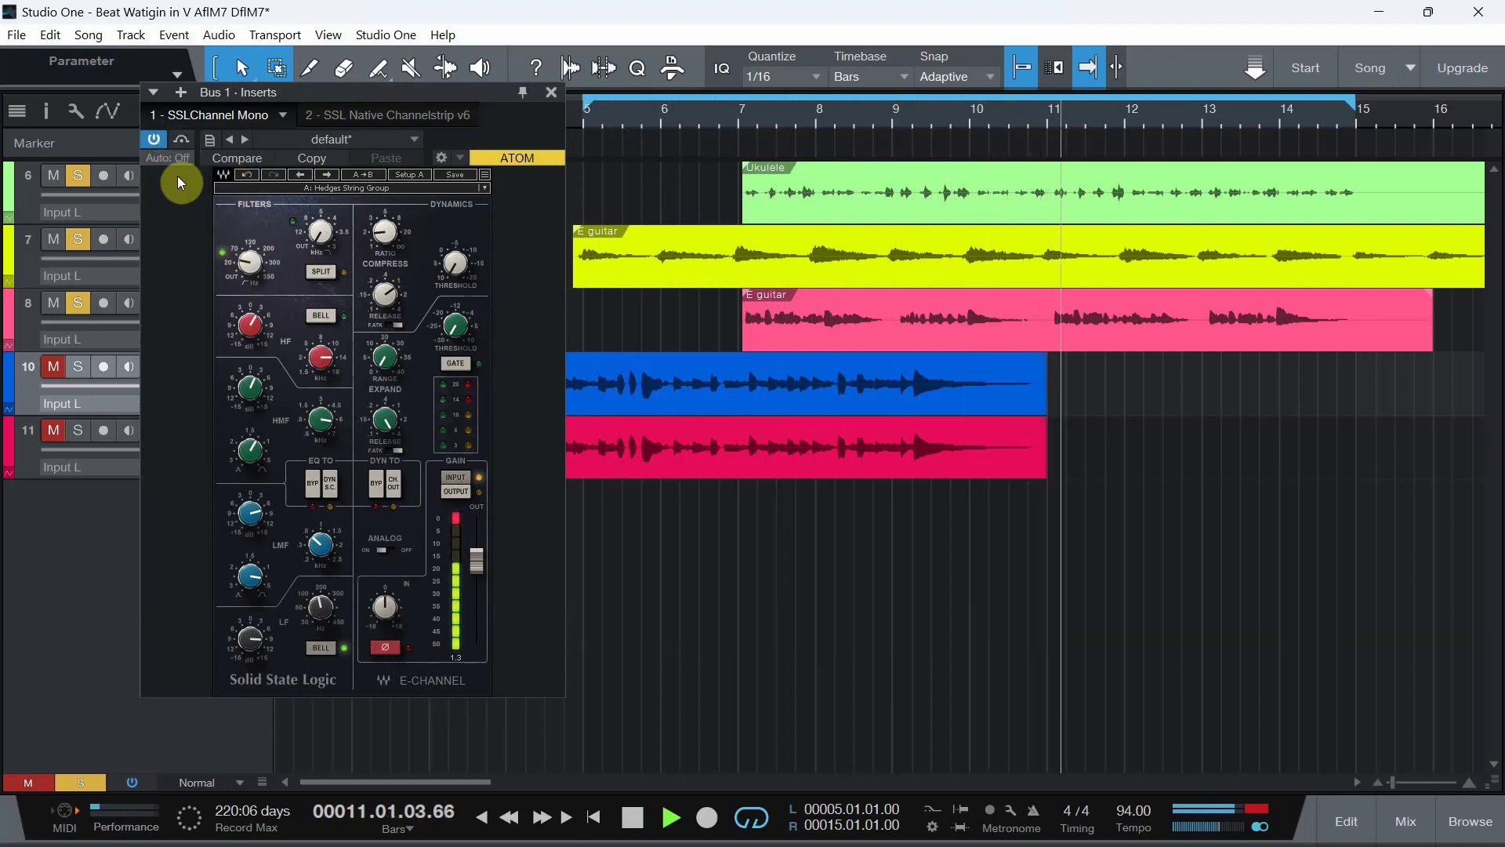
During playback, twice swap Bus 1 between an activated SSL Native strip and SSLChannel Mono.
left_click(344, 116)
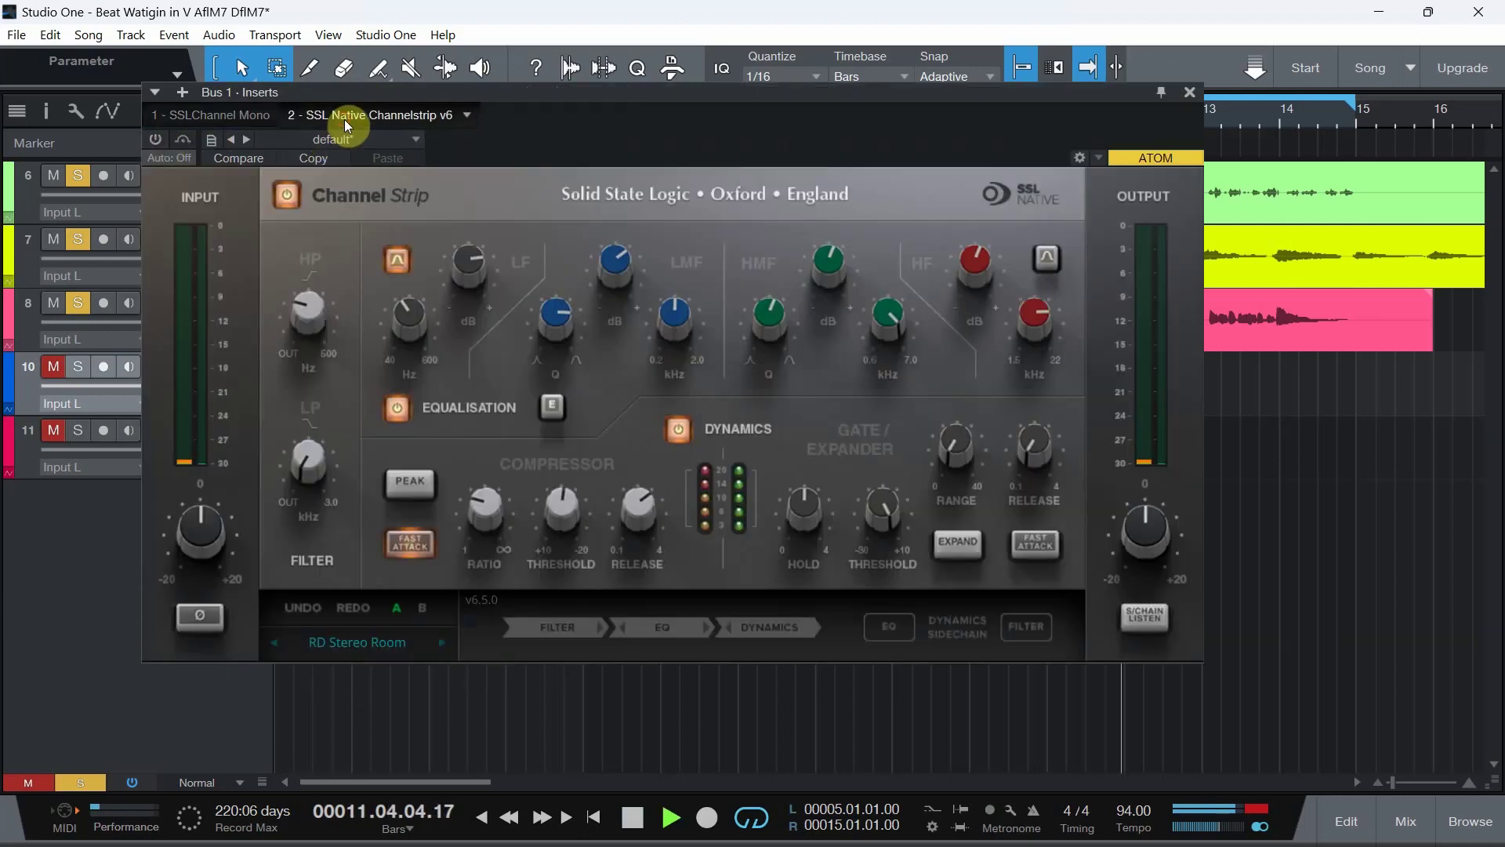
left_click(158, 141)
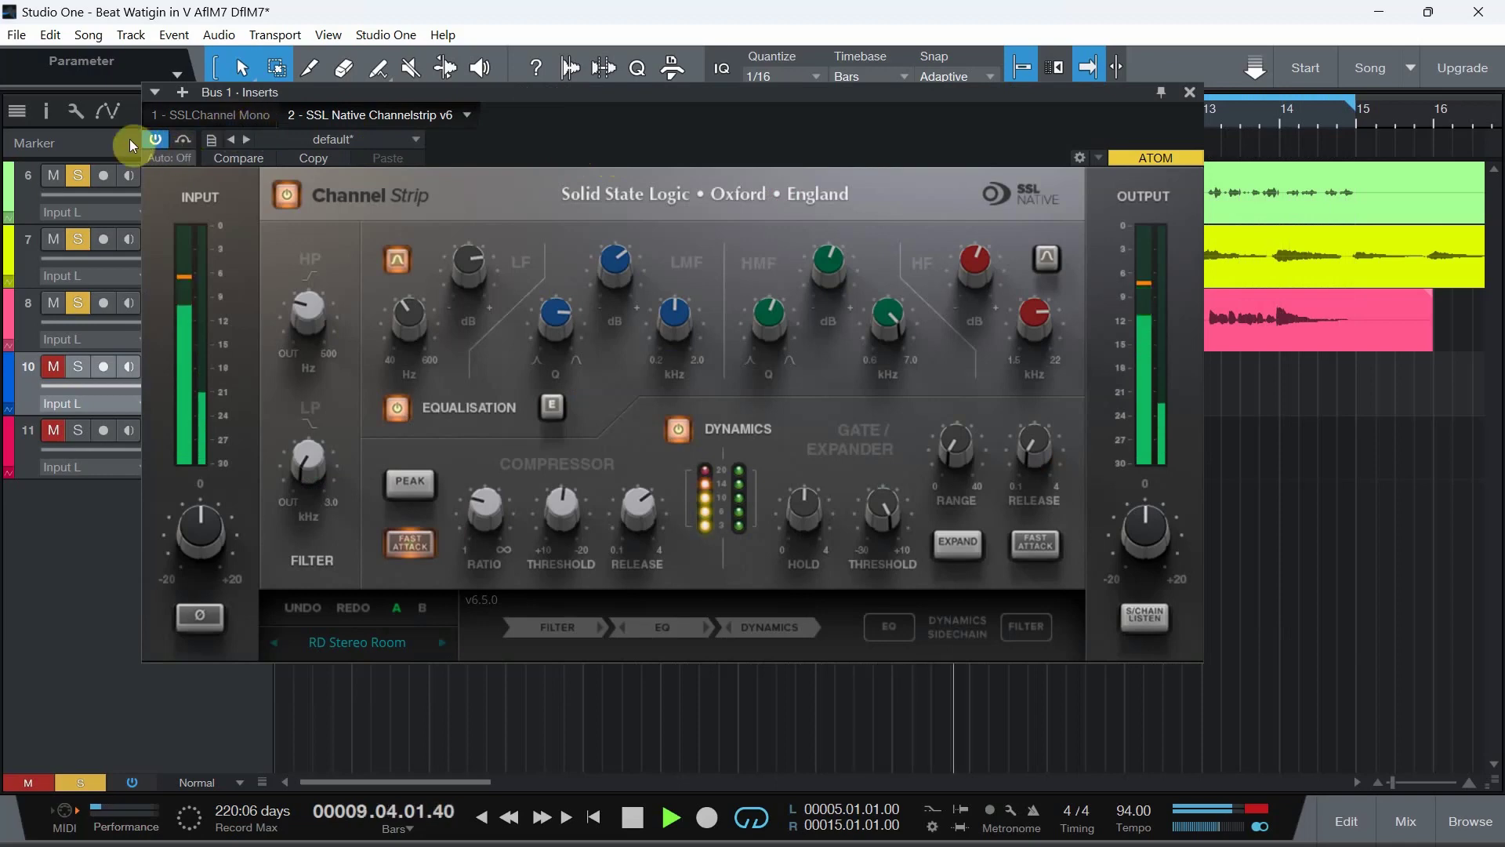
left_click(186, 115)
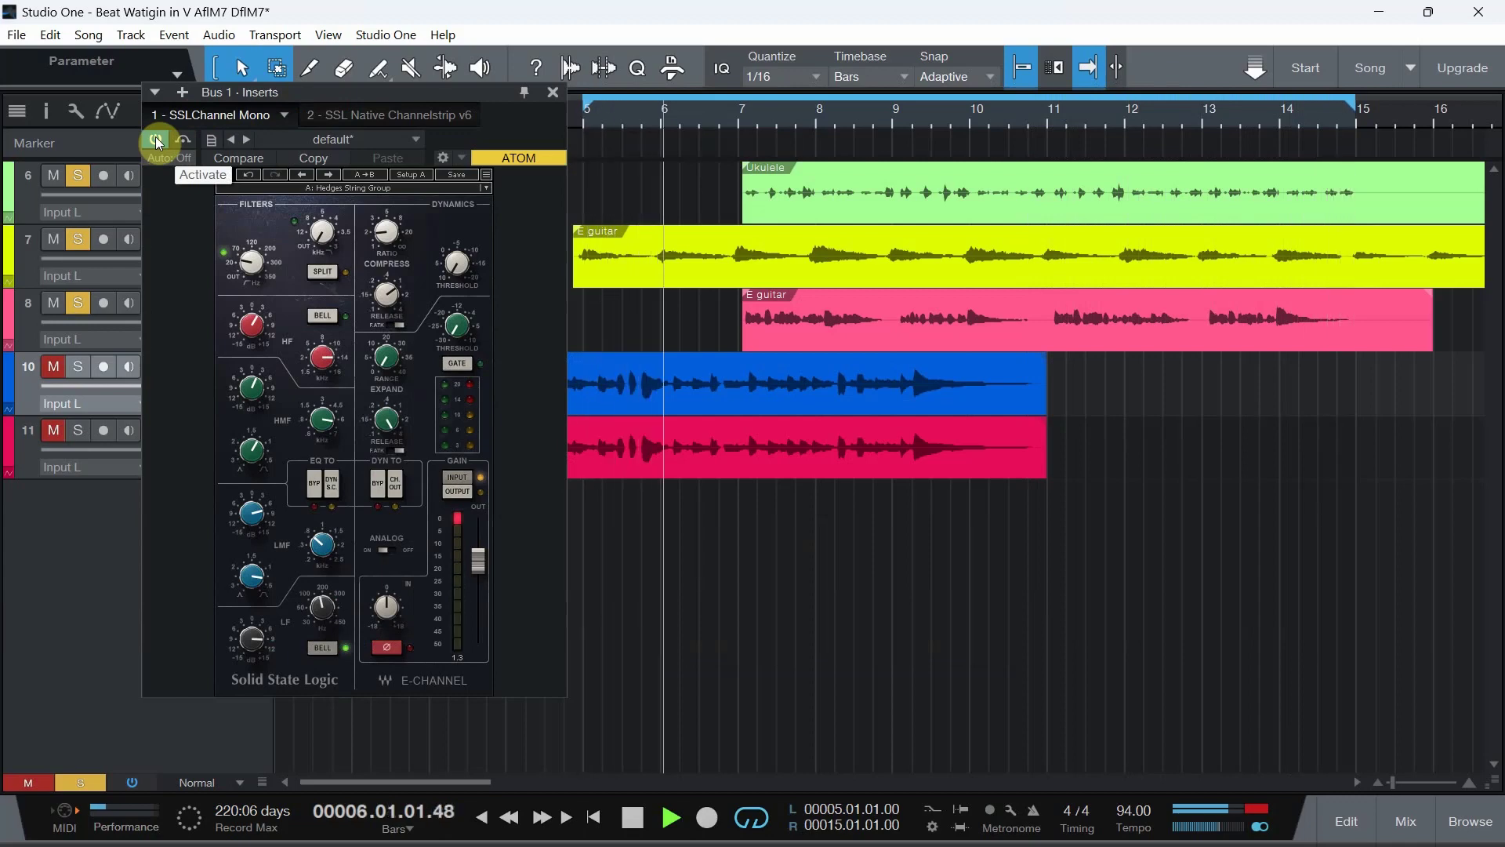
left_click(327, 116)
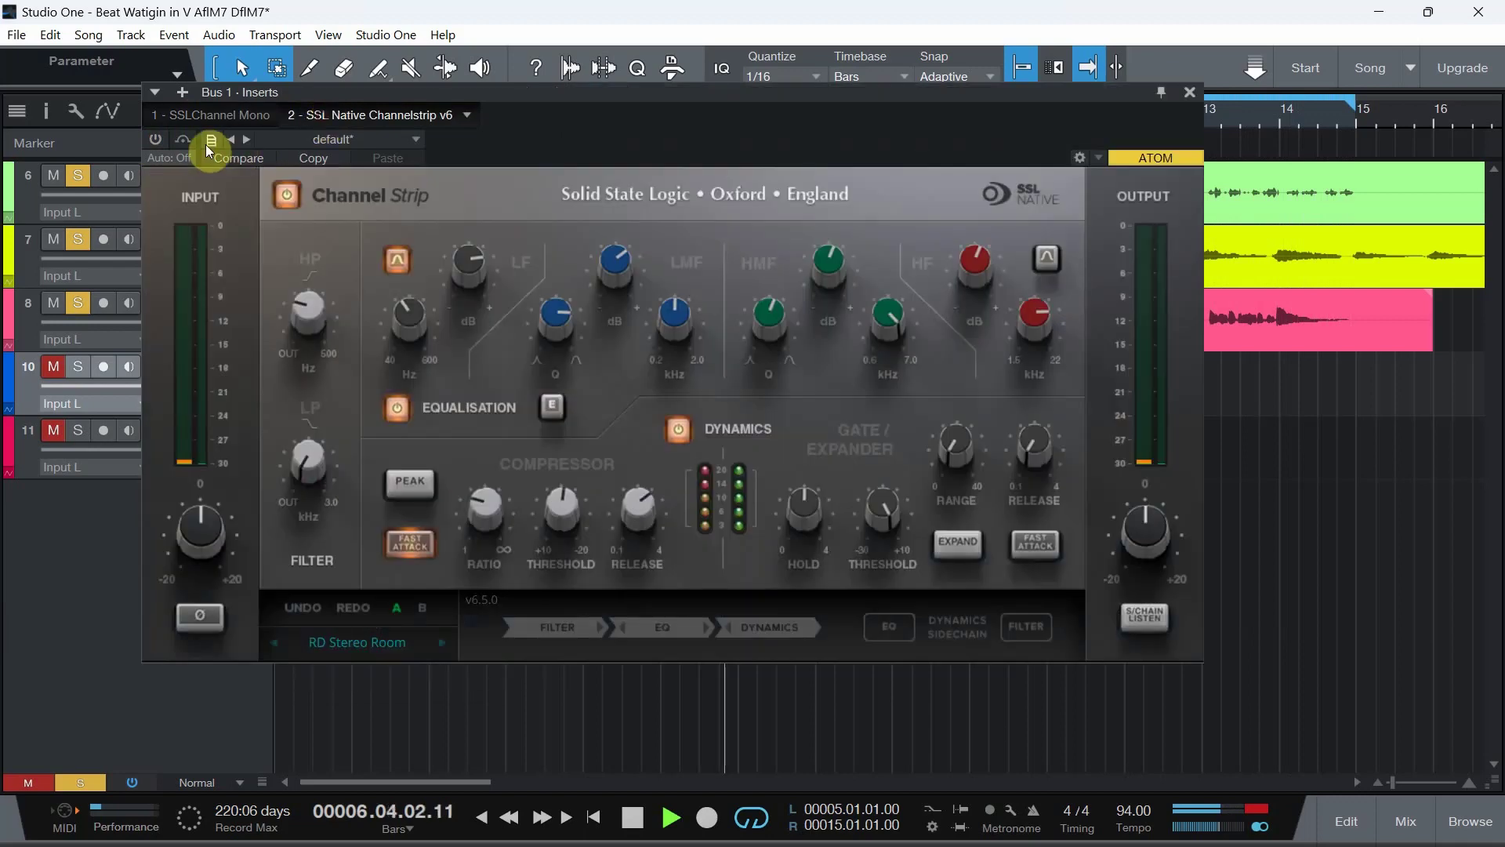
left_click(163, 143)
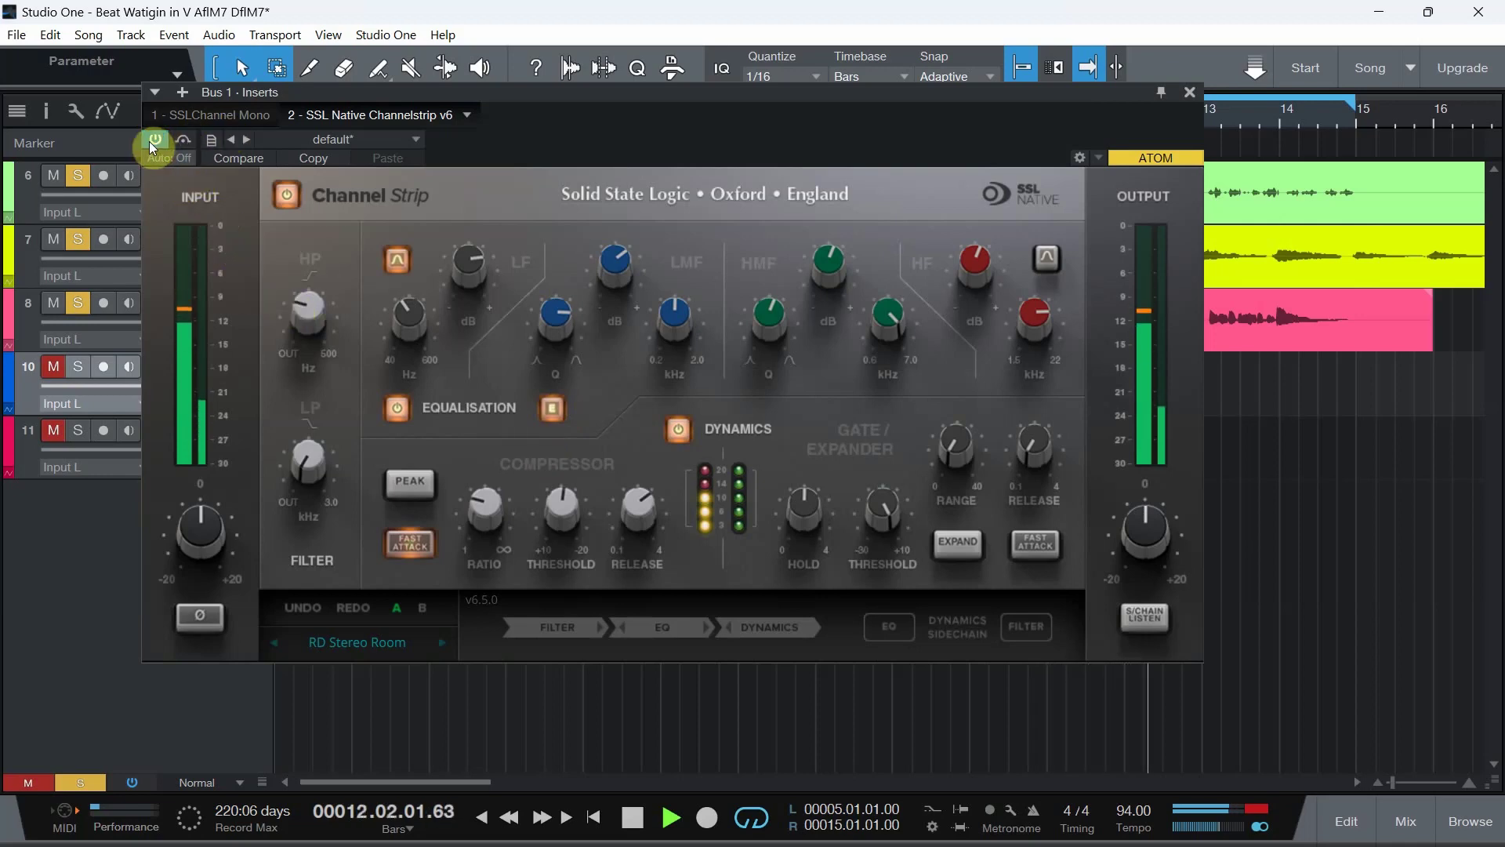
left_click(192, 115)
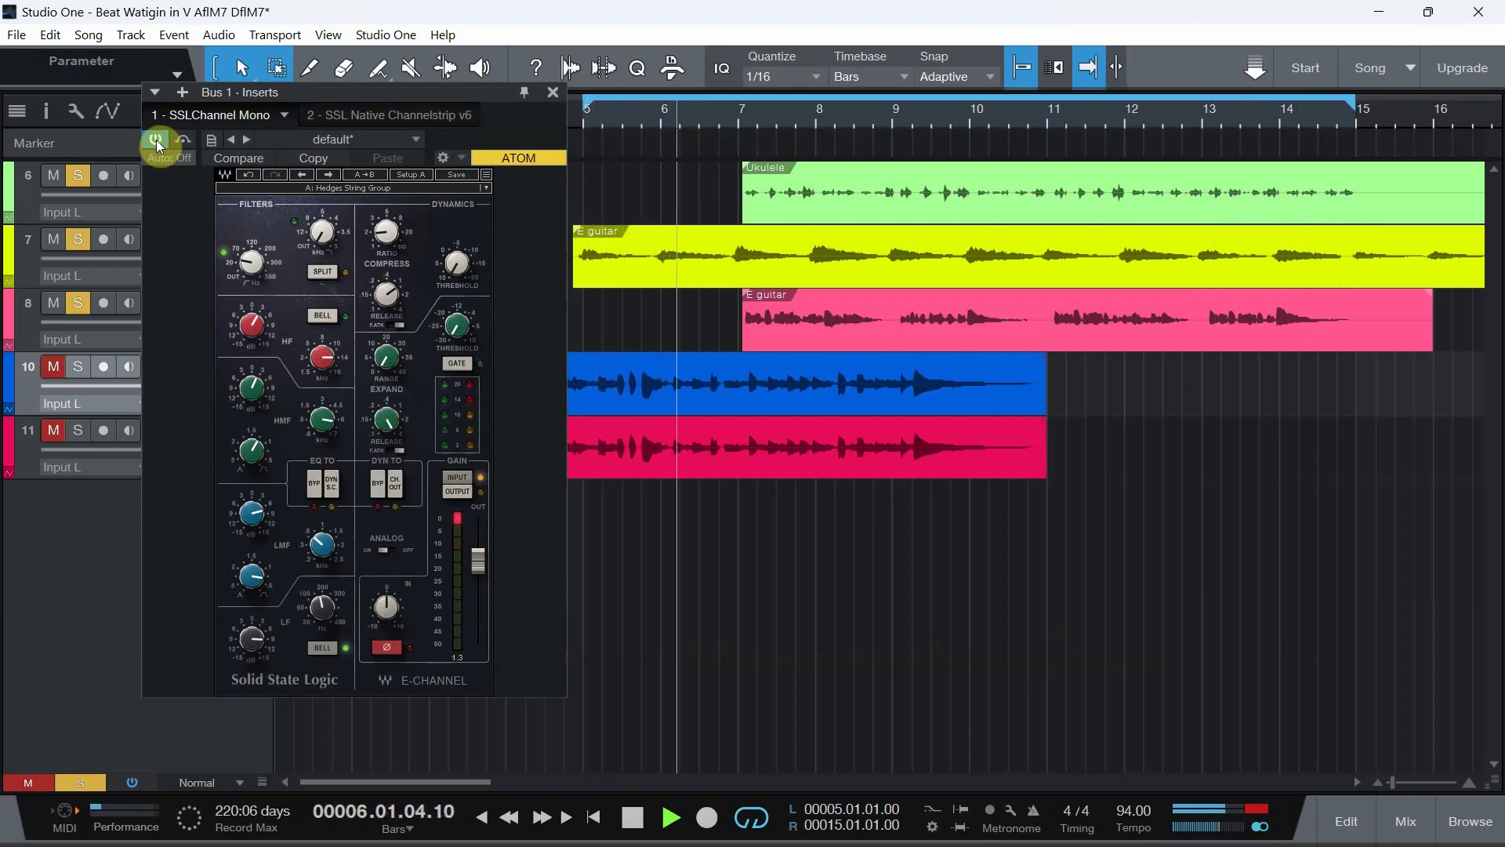
Activate the SSL Native strip, compare it with SSLChannel Mono, then return and bypass it.
left_click(322, 116)
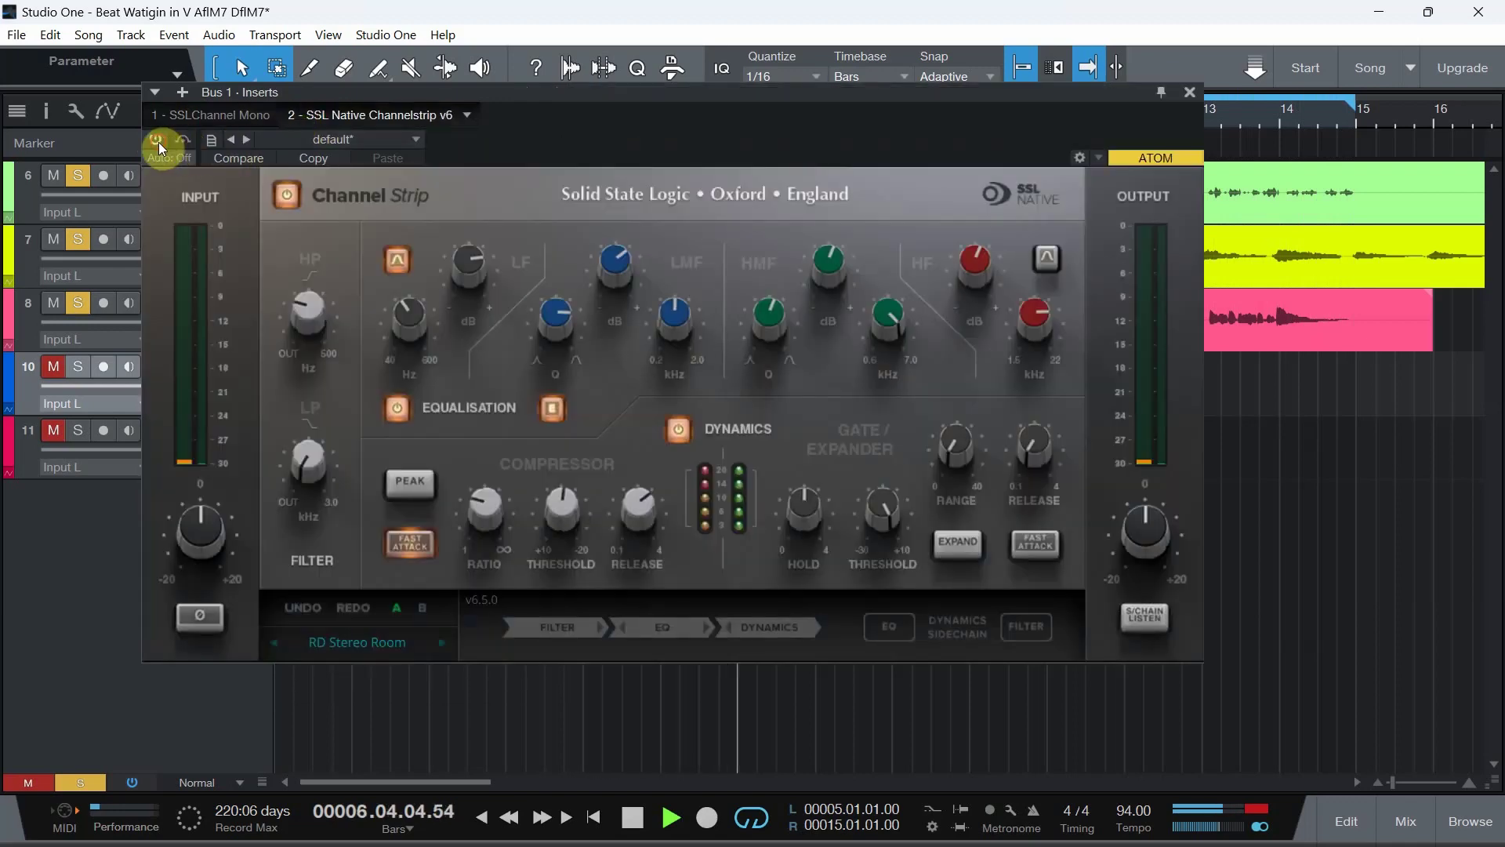
left_click(159, 143)
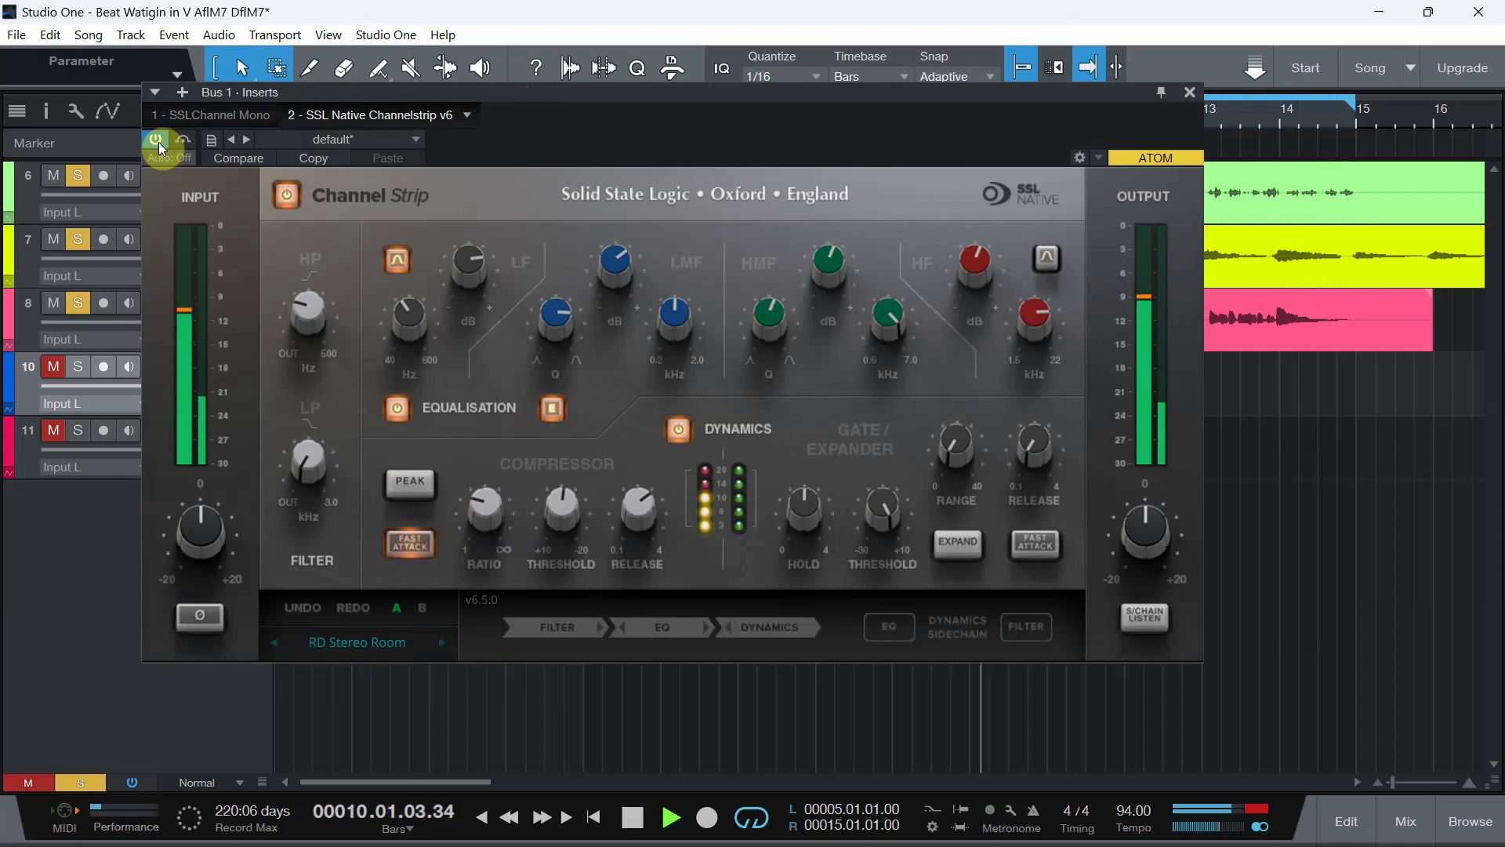
left_click(201, 116)
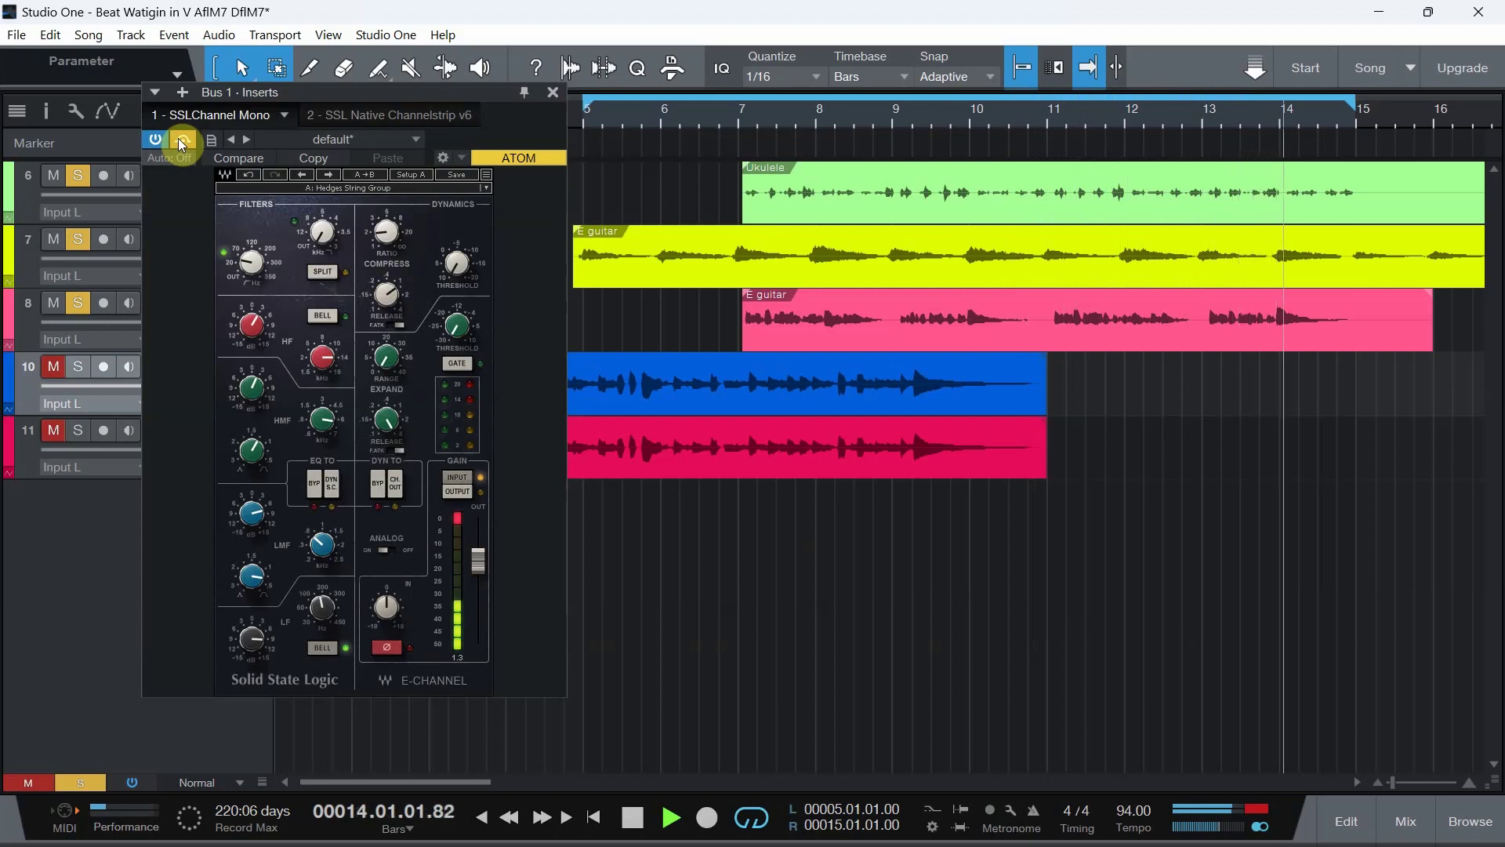
left_click(339, 115)
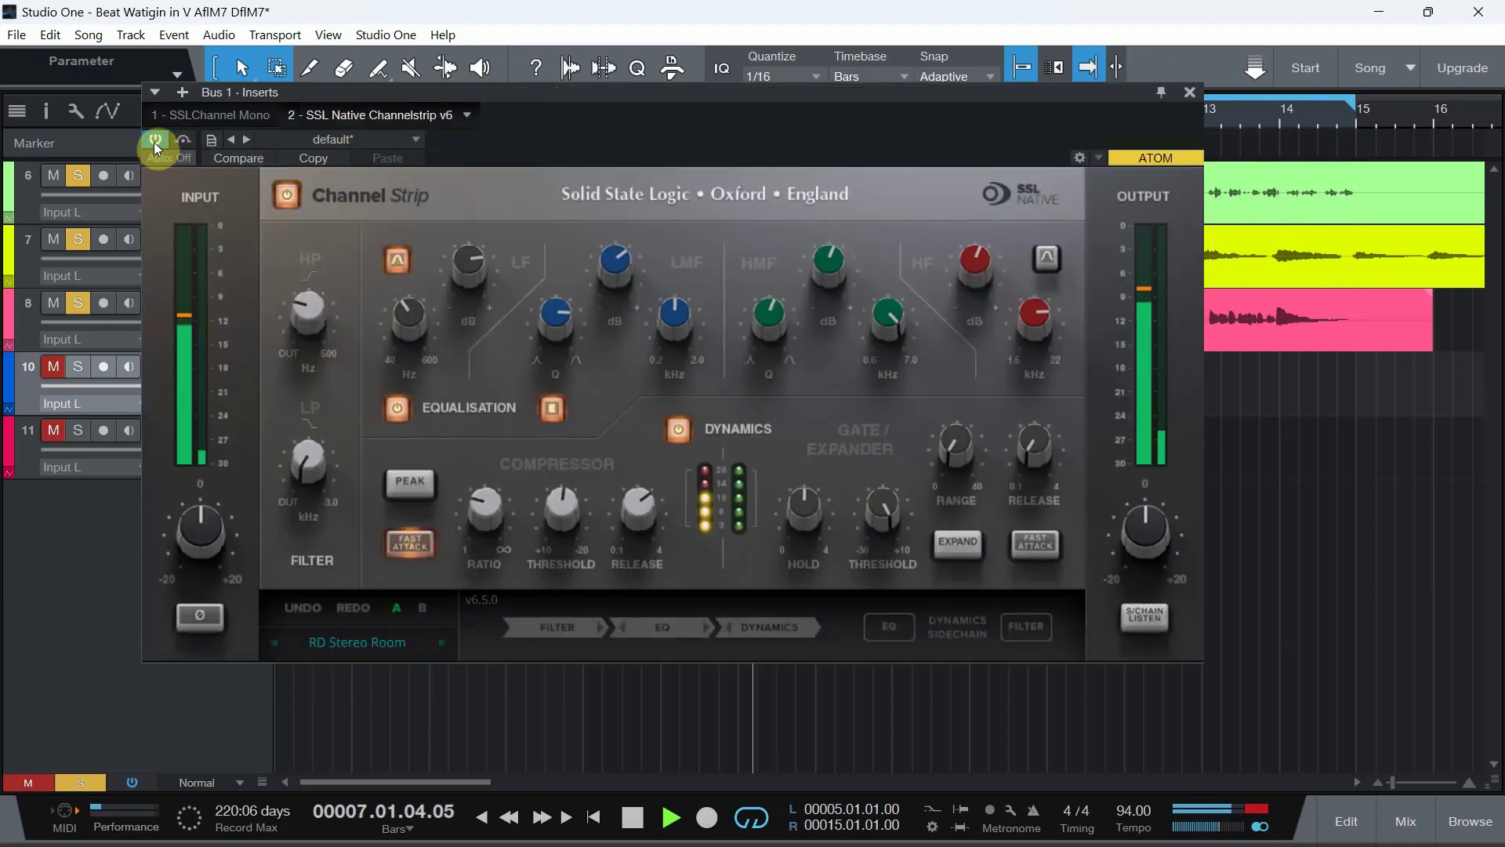
left_click(155, 141)
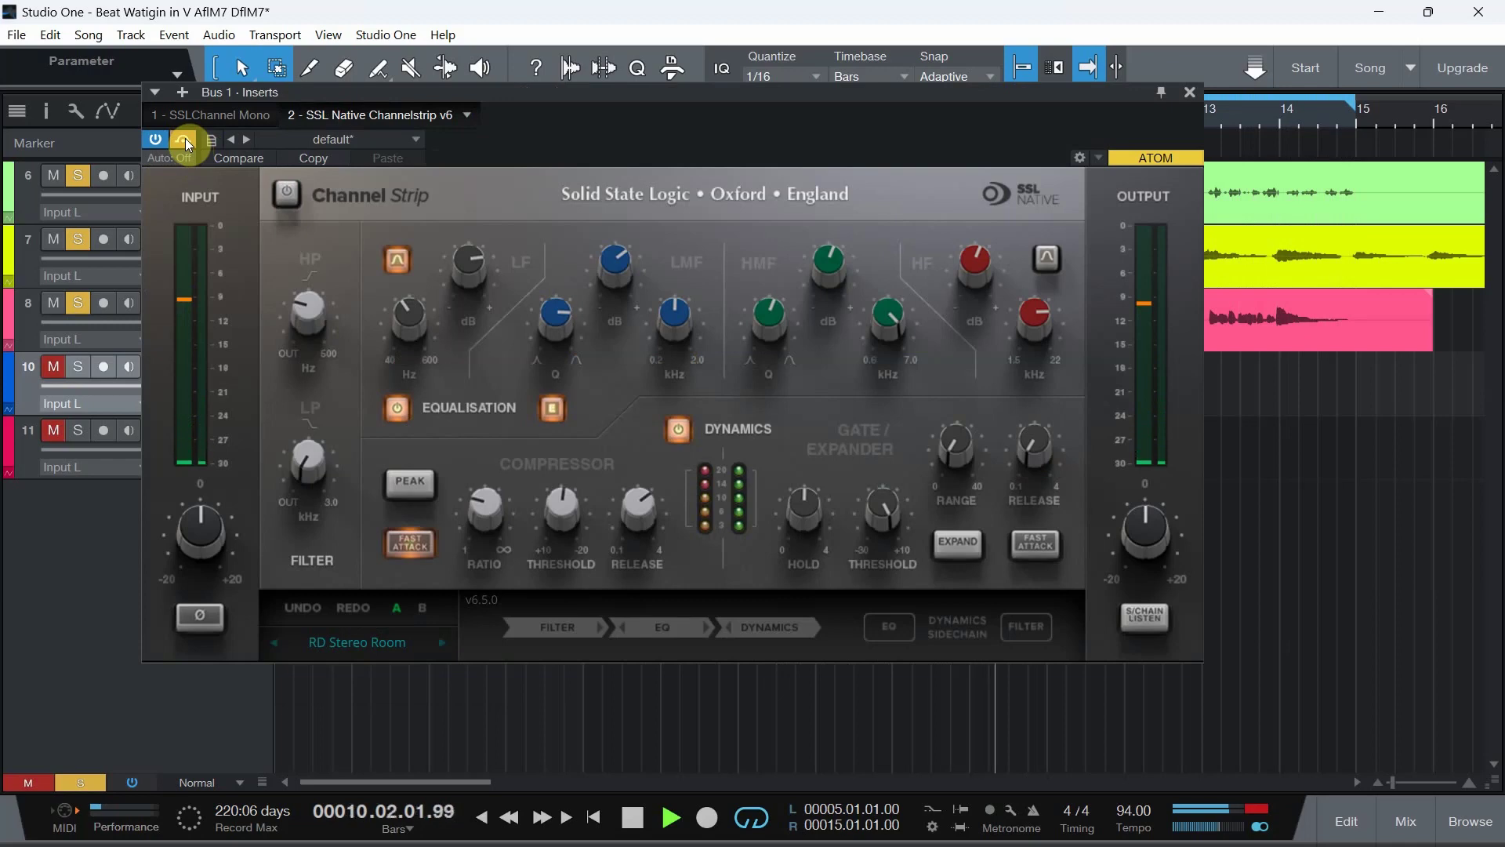
Toggle the SSL Native strip's bypass on and off, then switch to SSLChannel Mono and back.
left_click(185, 139)
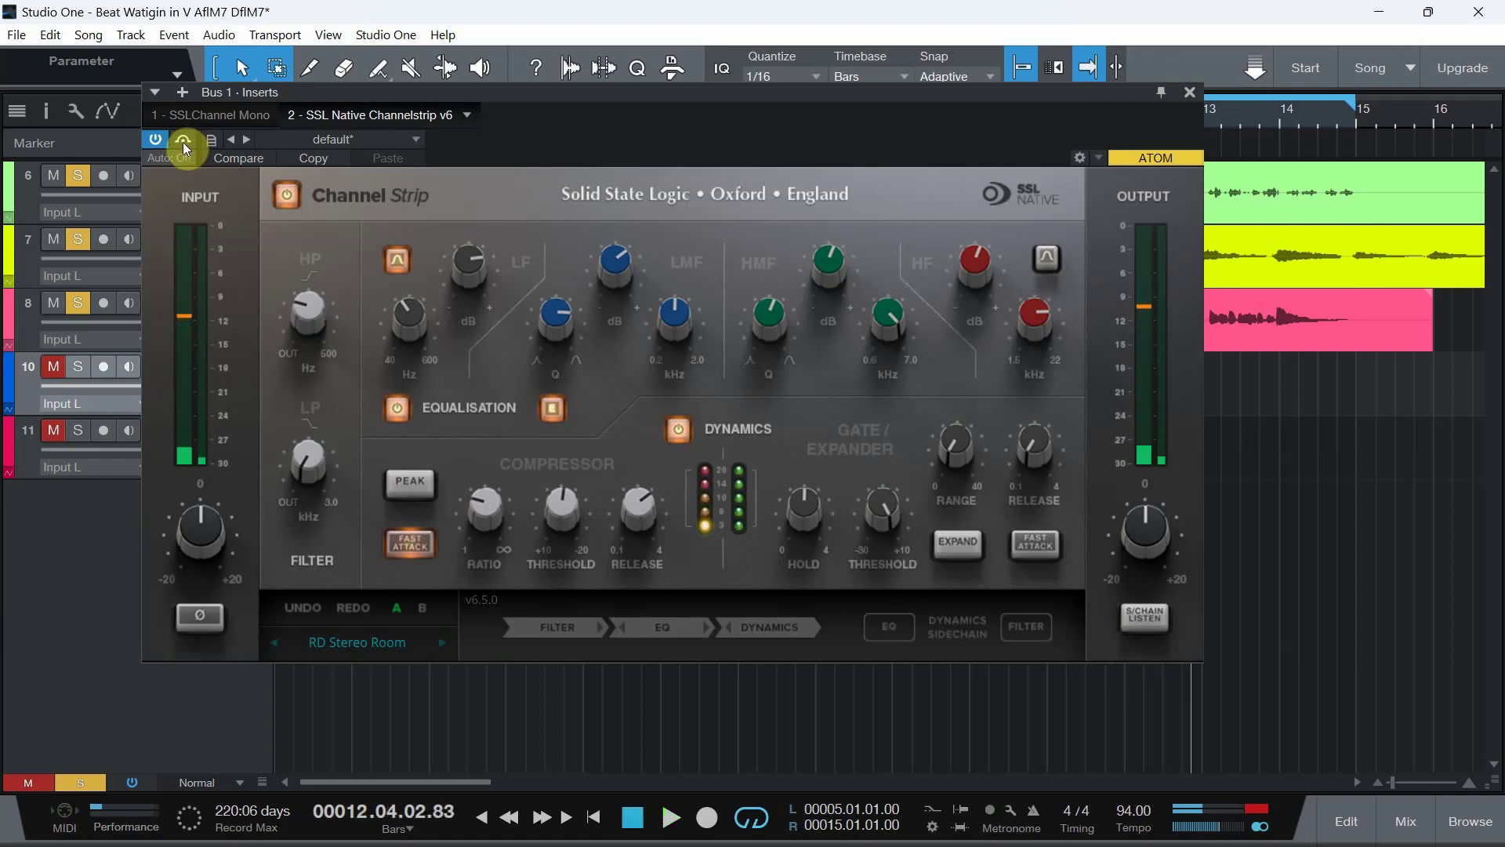
left_click(183, 140)
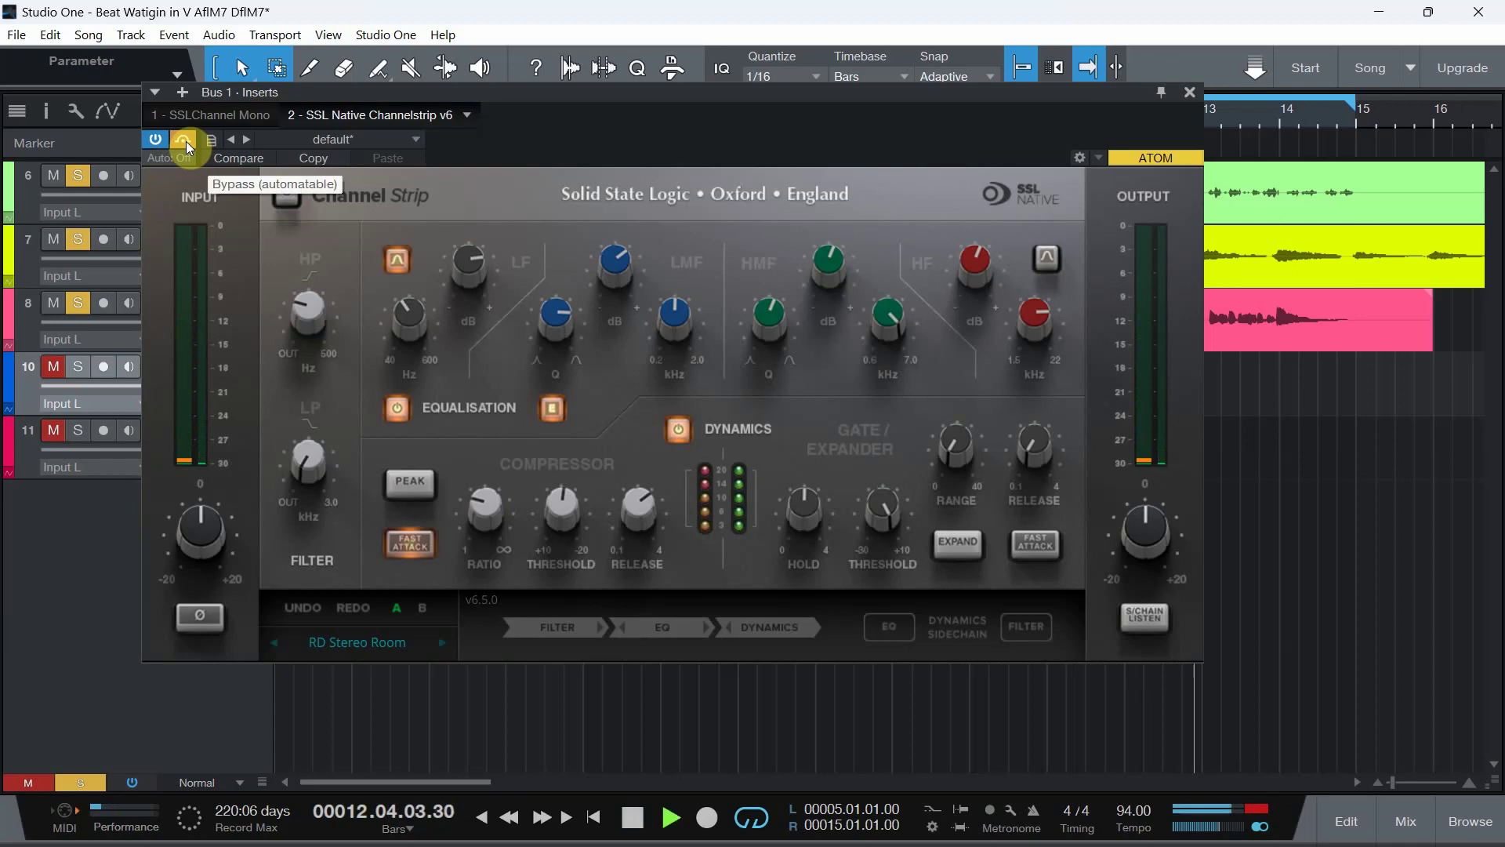
left_click(182, 141)
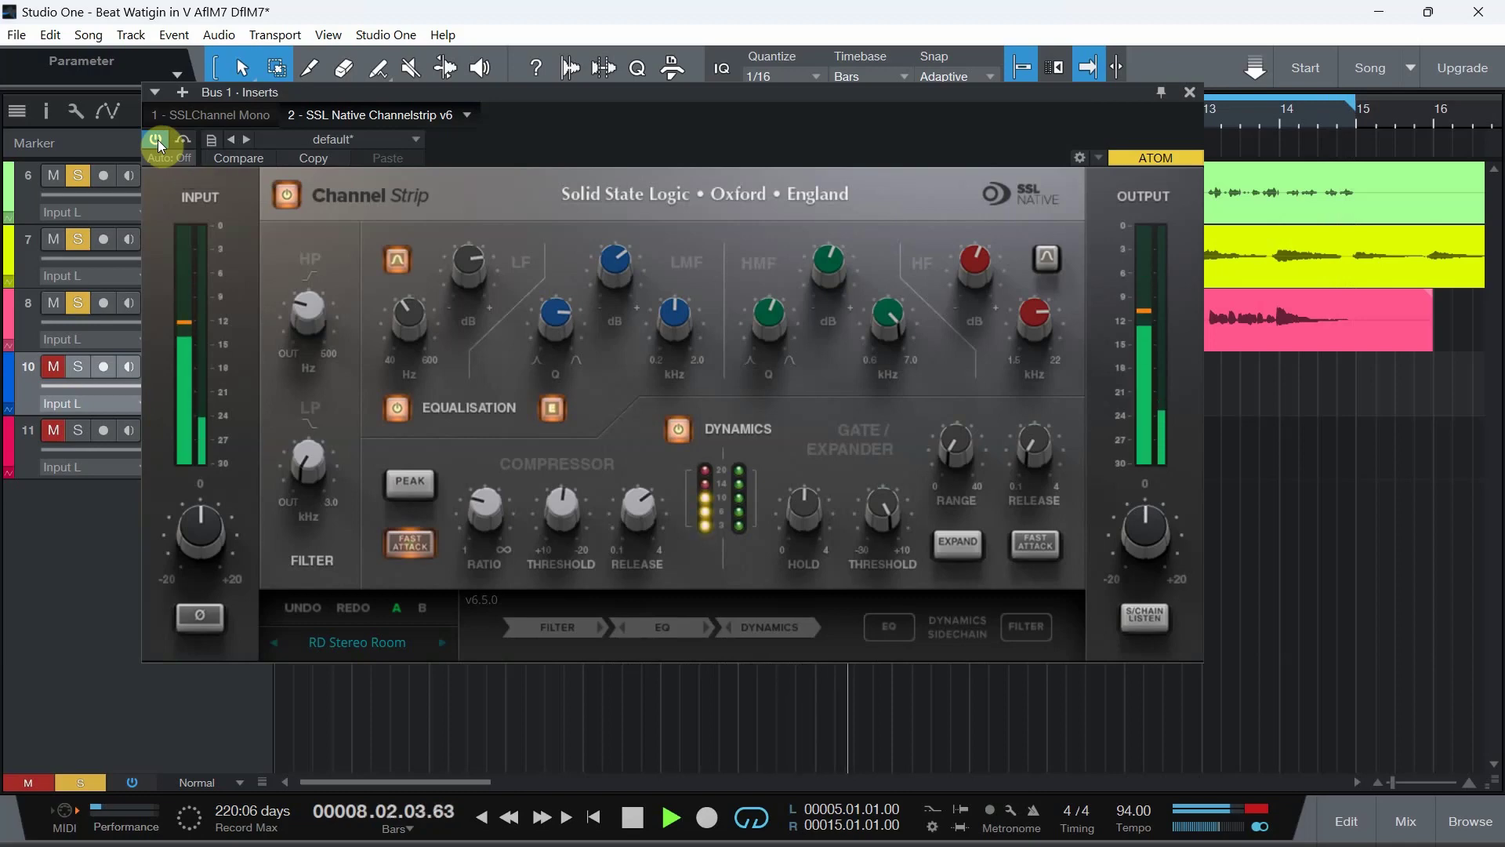
left_click(212, 116)
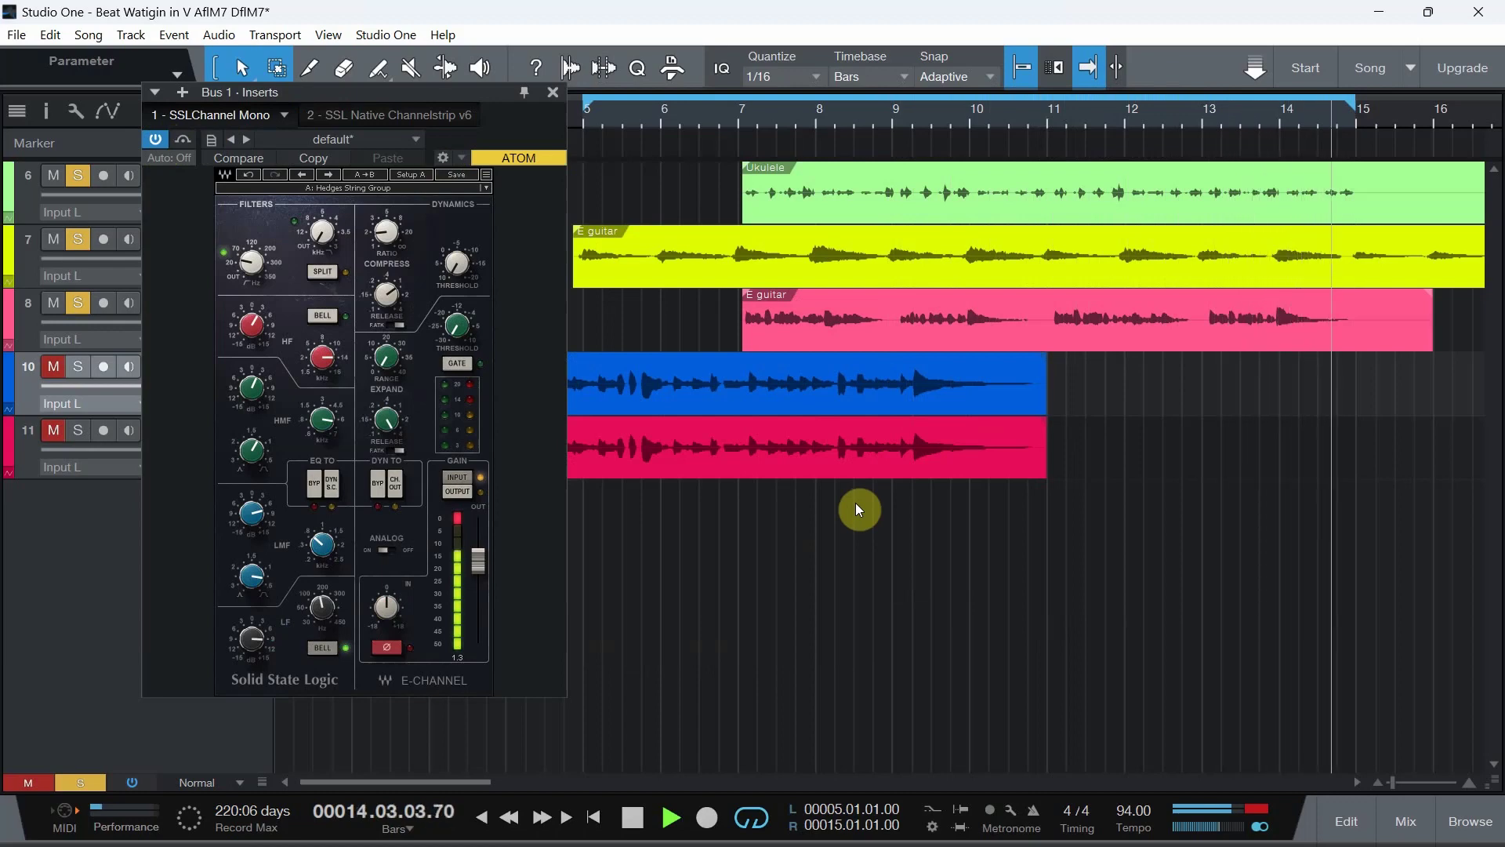
left_click(390, 114)
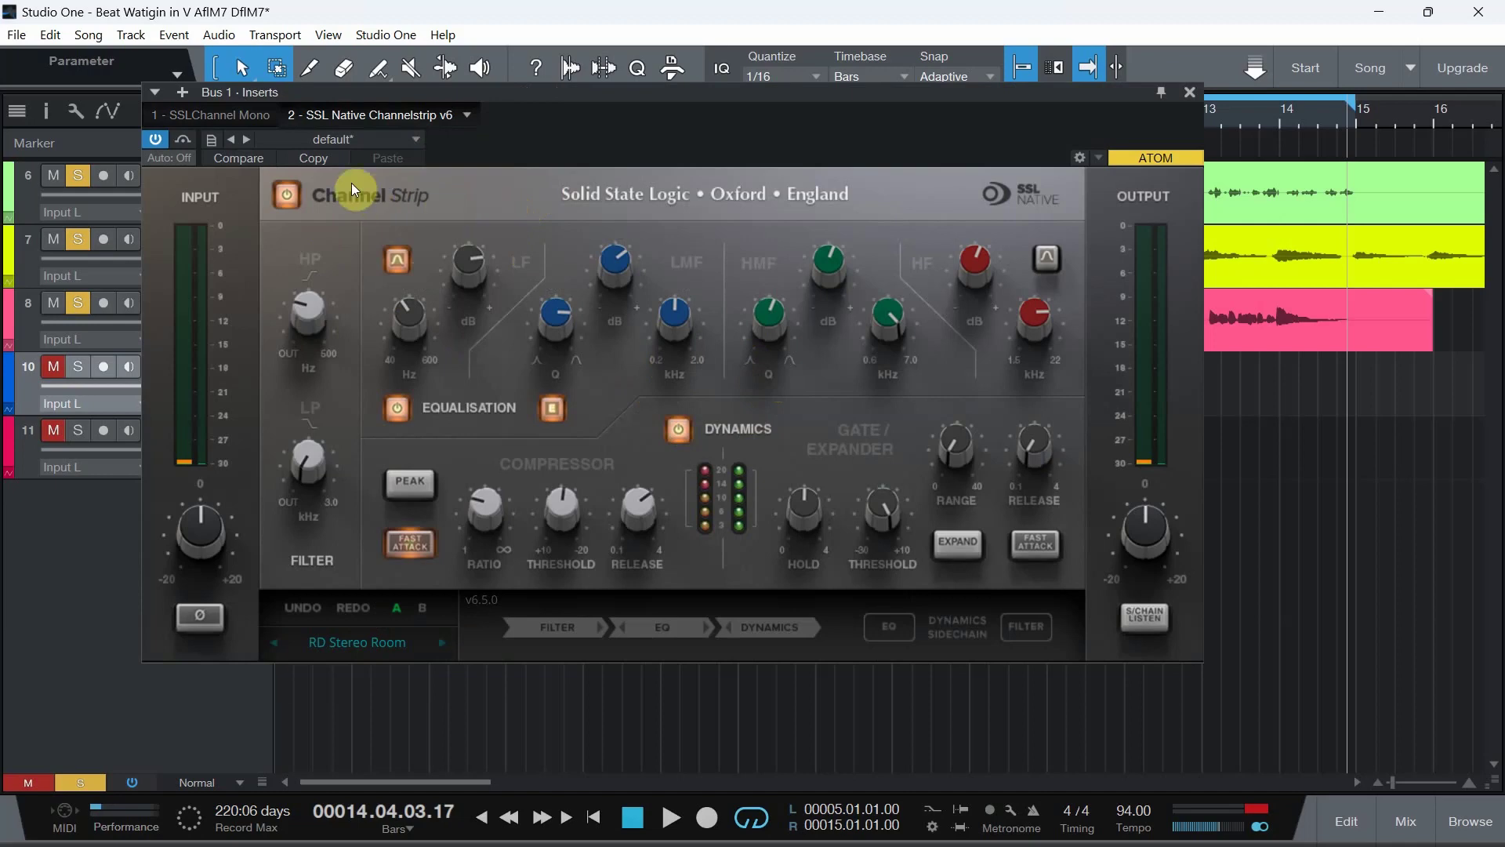
left_click(245, 116)
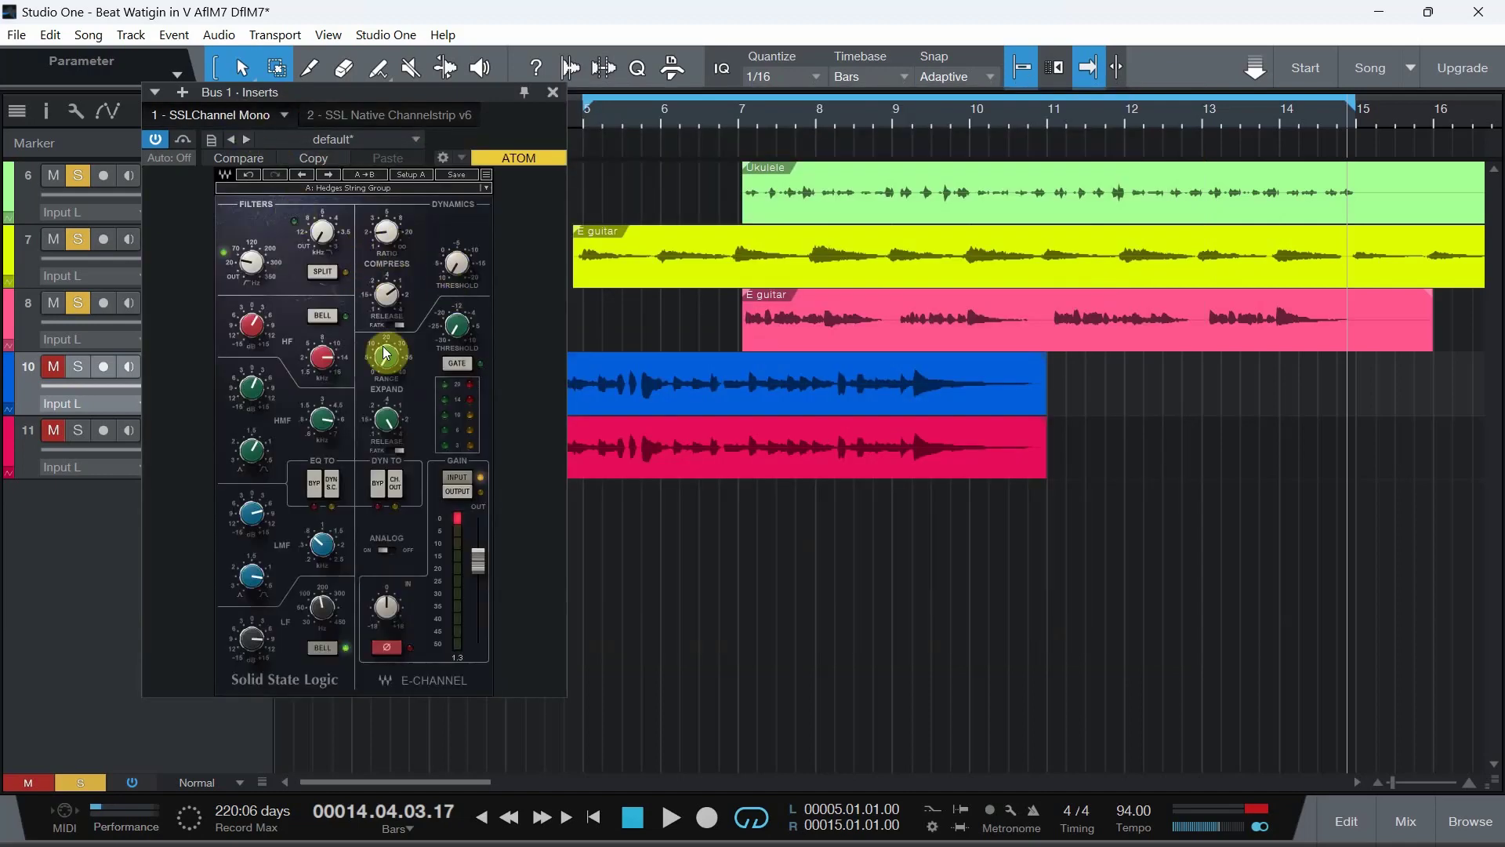